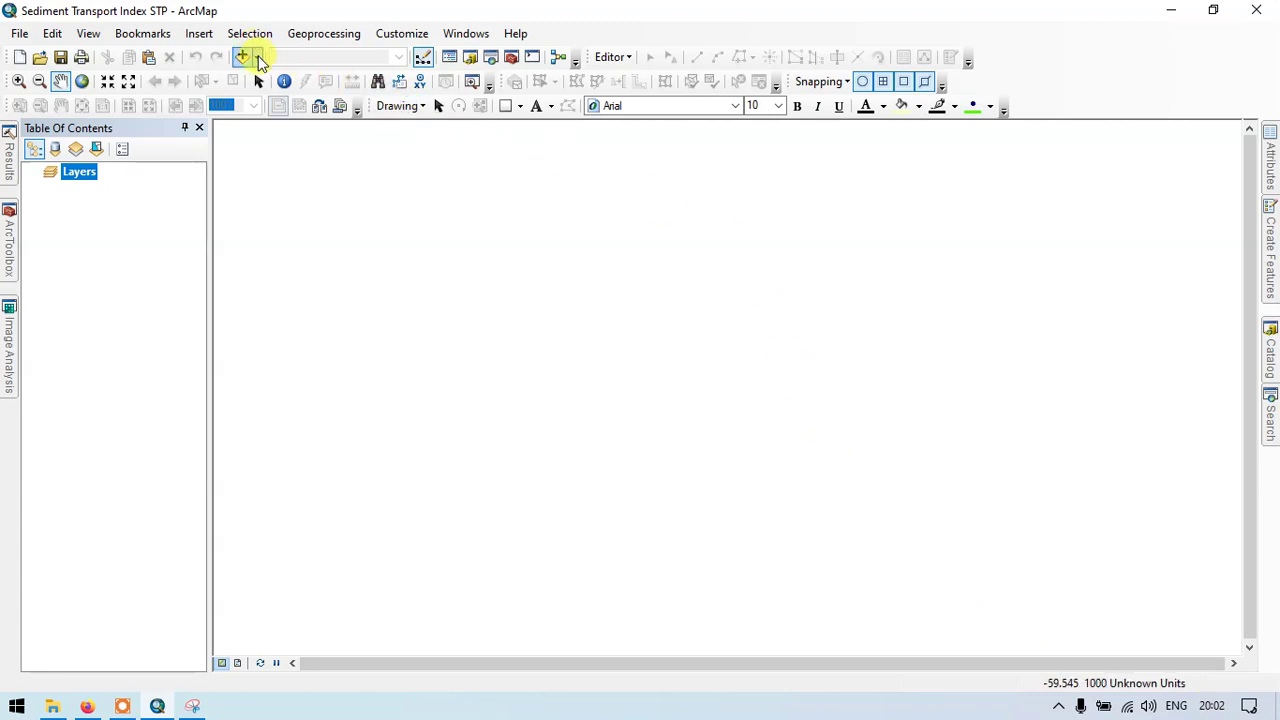
# Step: Add the dem_final raster from the scarp folder to the map
pyautogui.click(257, 58)
pyautogui.click(265, 76)
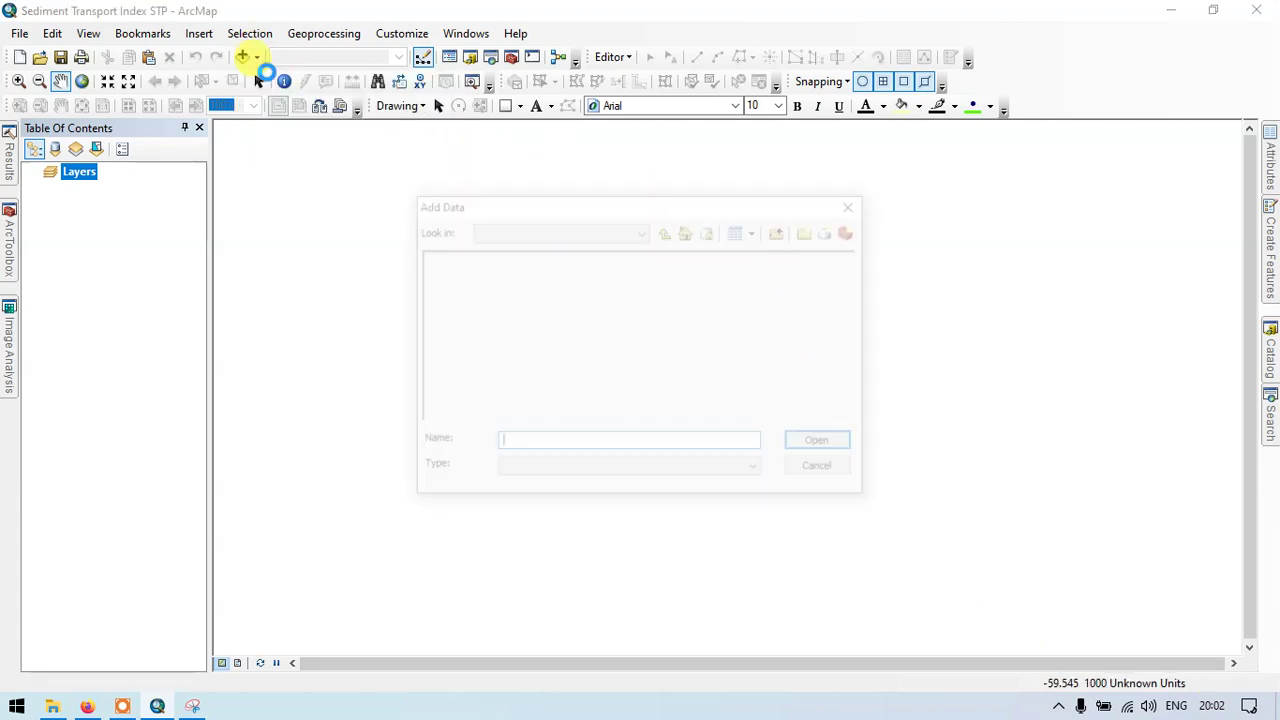
pyautogui.click(668, 233)
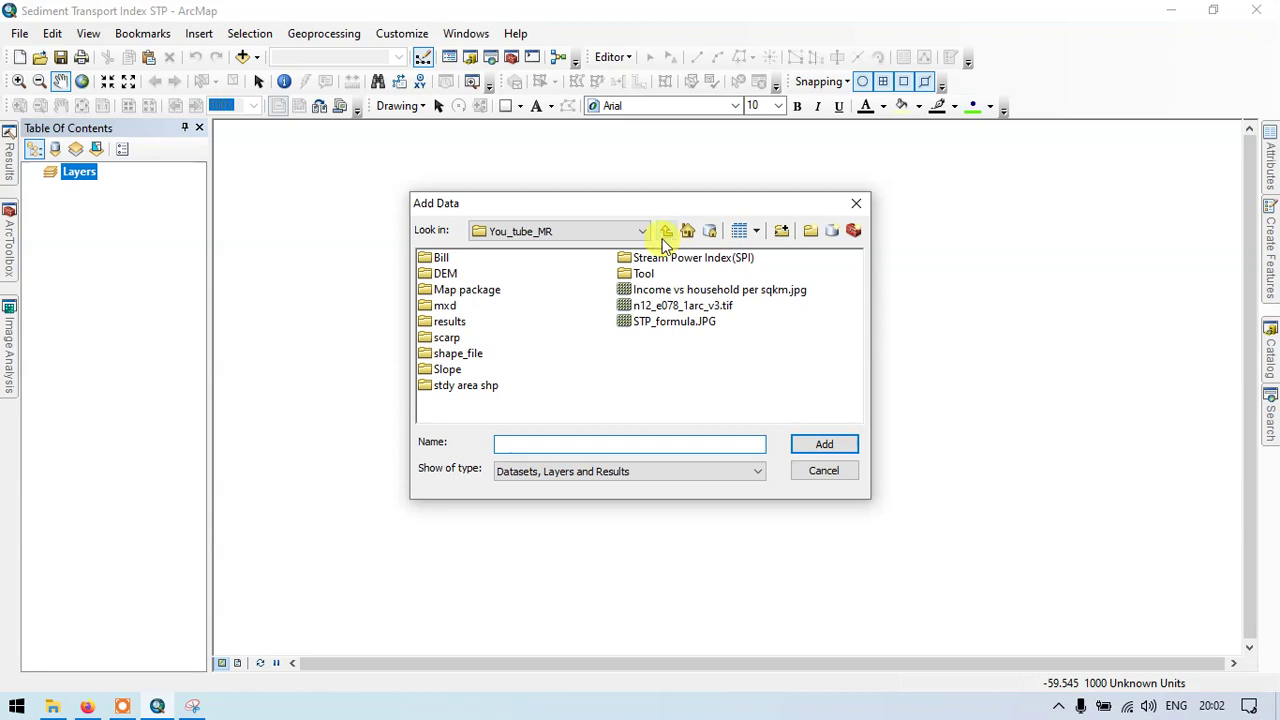
pyautogui.doubleClick(455, 340)
pyautogui.click(475, 307)
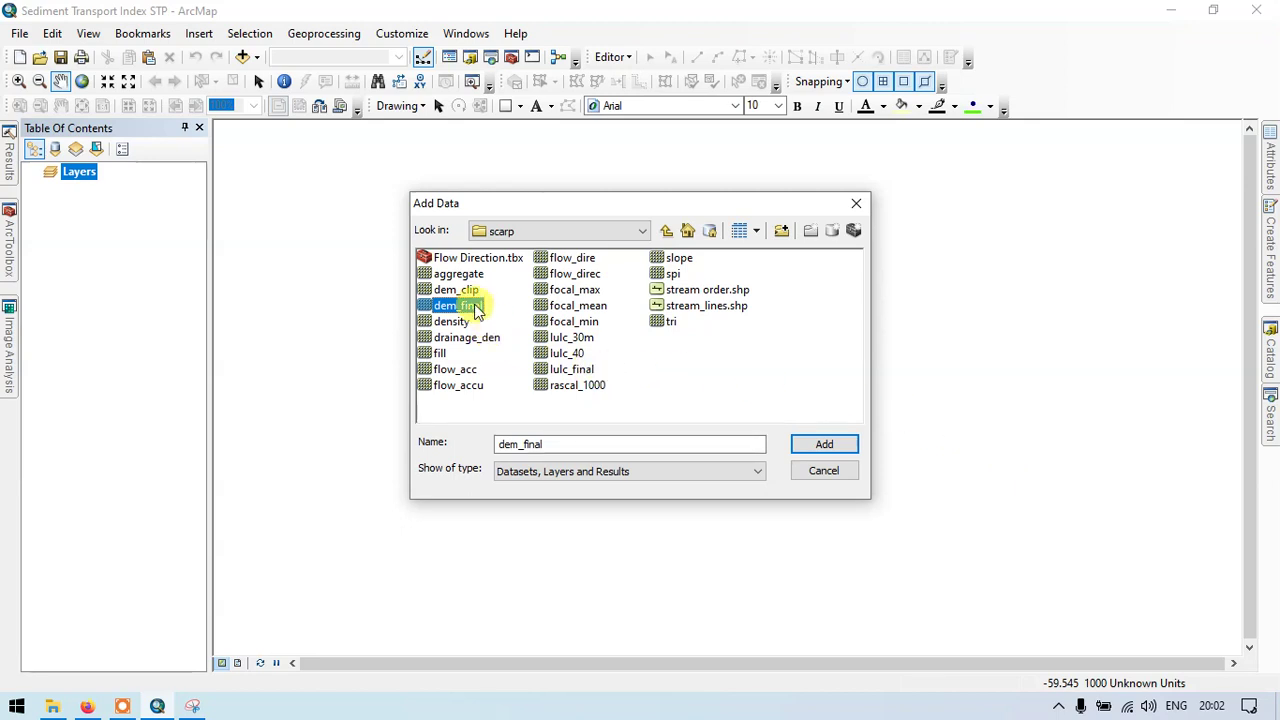
pyautogui.click(808, 446)
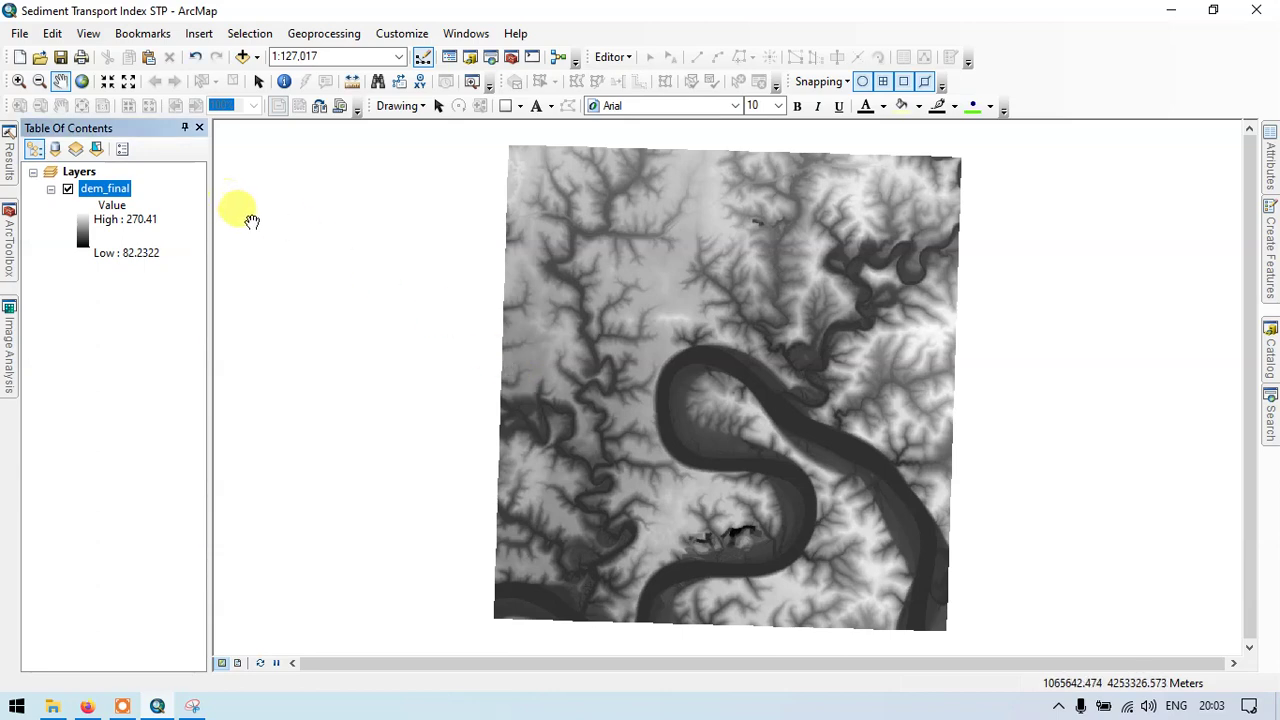
# Step: Create a new toolbox named Sediment Transport Index in the Tool folder inside You_tube_MR
pyautogui.click(15, 245)
pyautogui.click(88, 148)
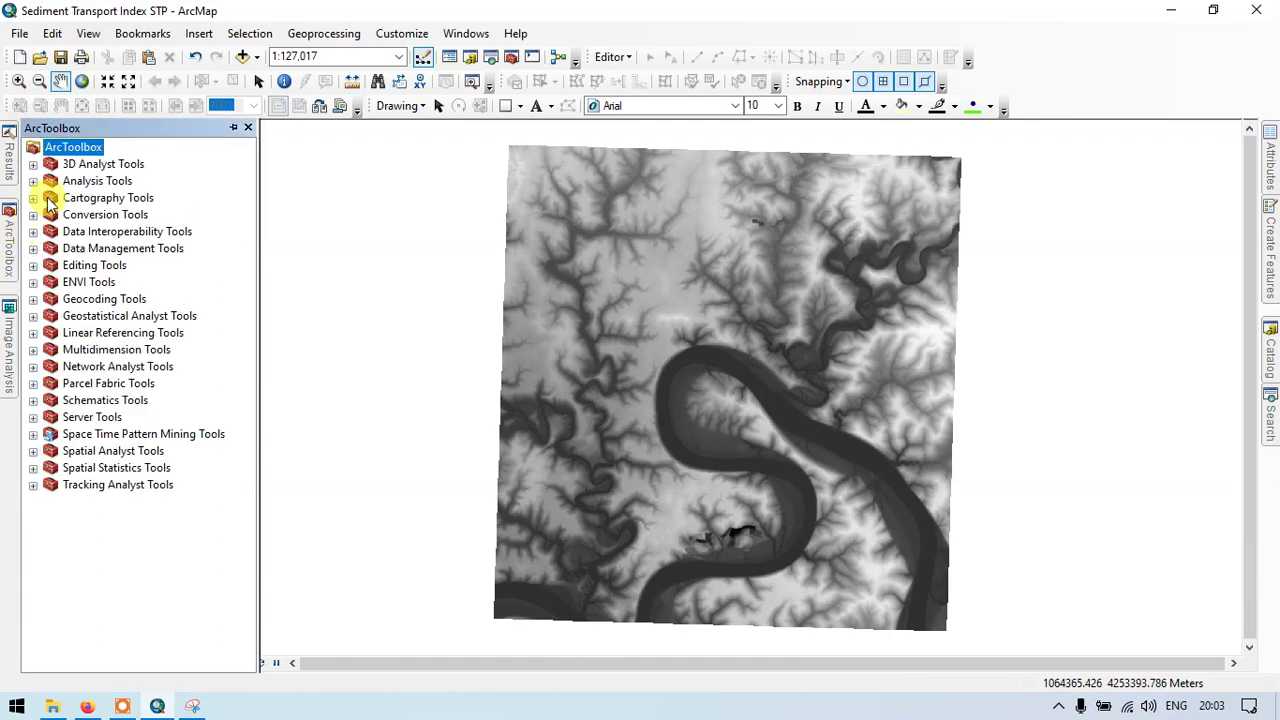
pyautogui.rightClick(92, 152)
pyautogui.click(140, 158)
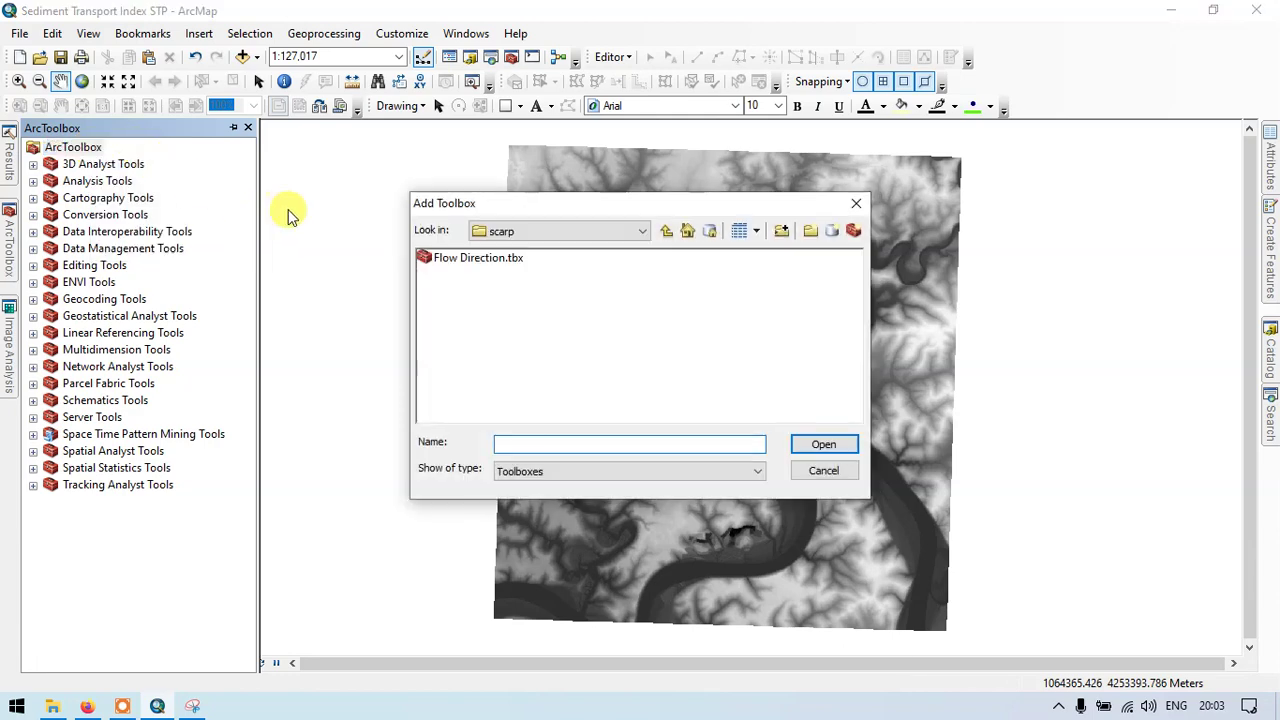
pyautogui.click(667, 231)
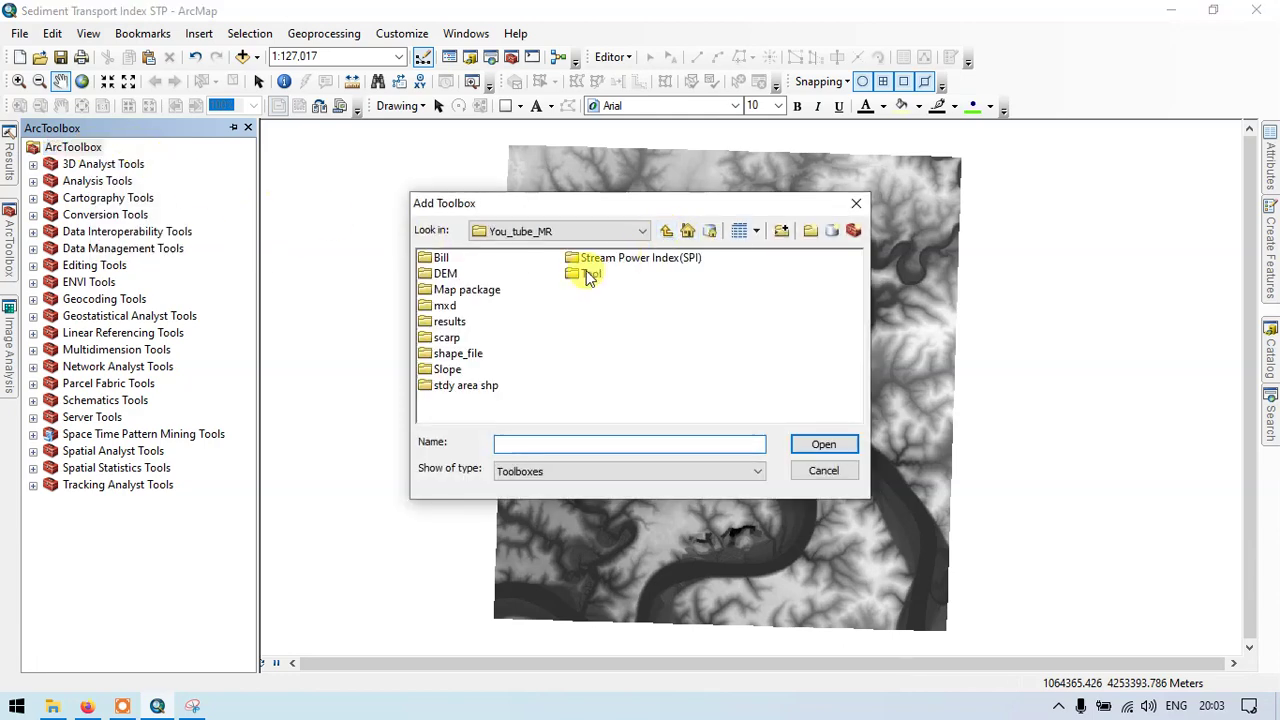
pyautogui.doubleClick(590, 276)
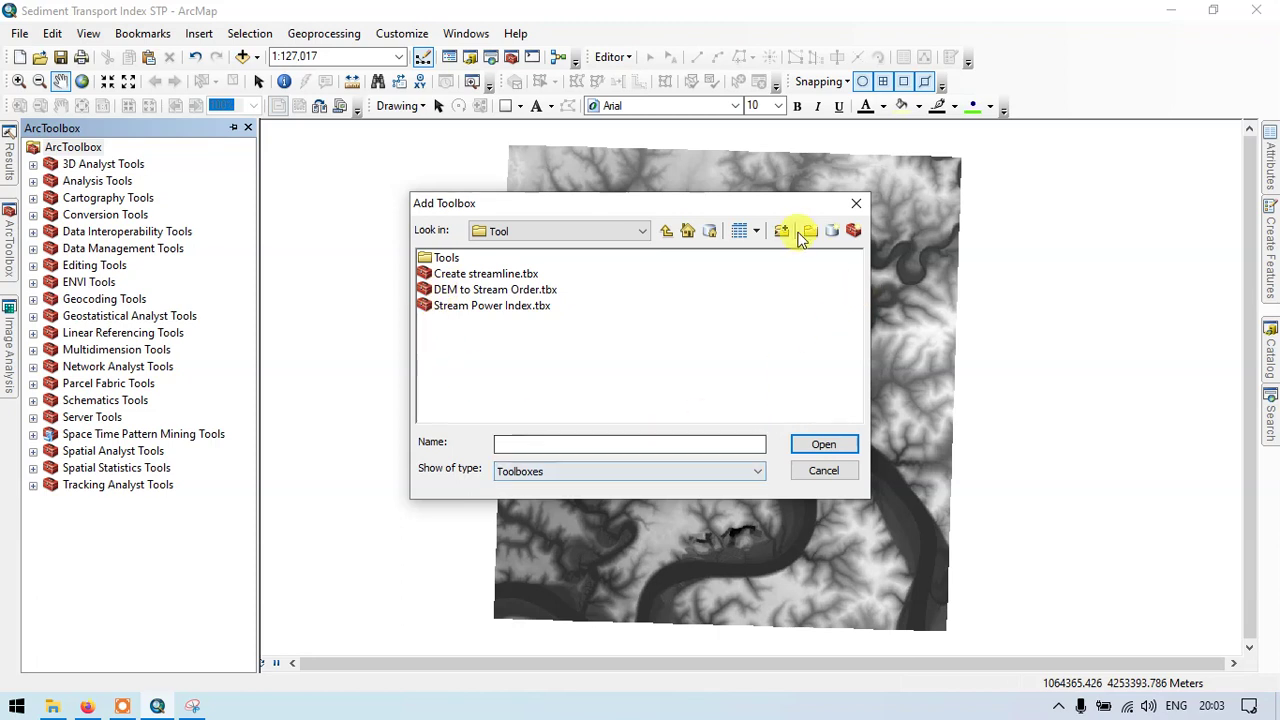
pyautogui.click(852, 231)
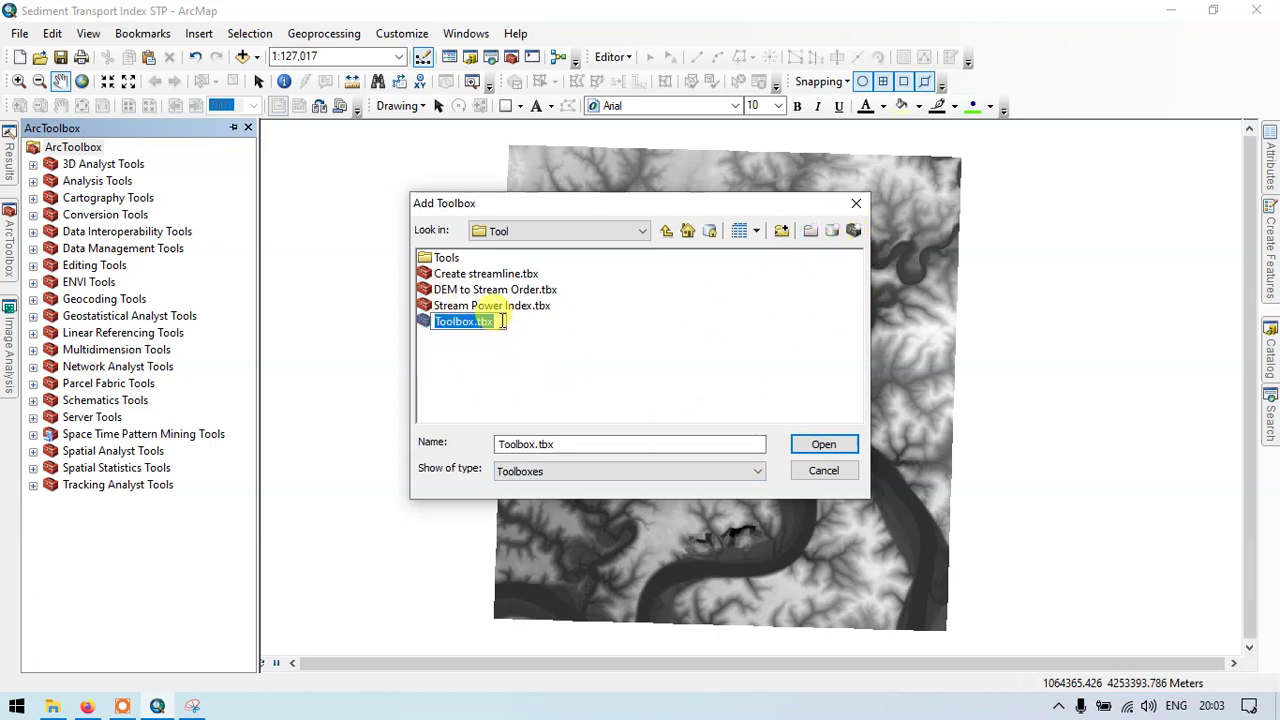
pyautogui.press('BackSpace')
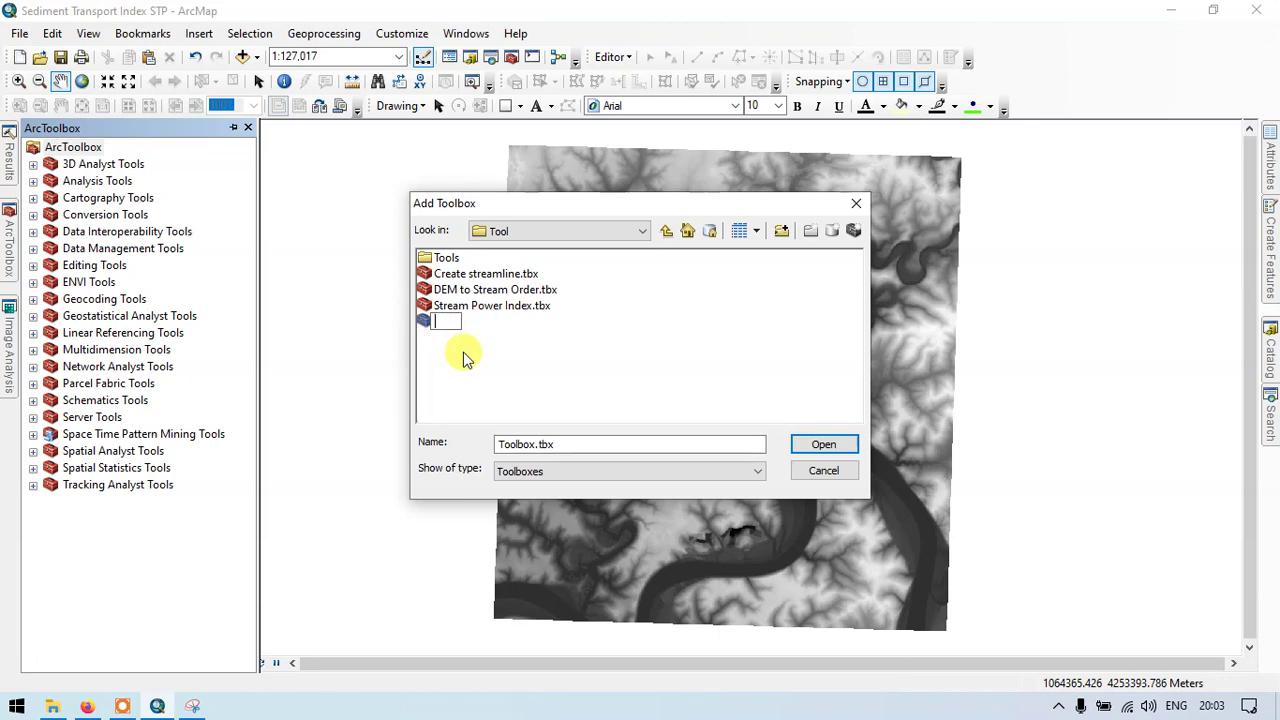
pyautogui.write('Sedim')
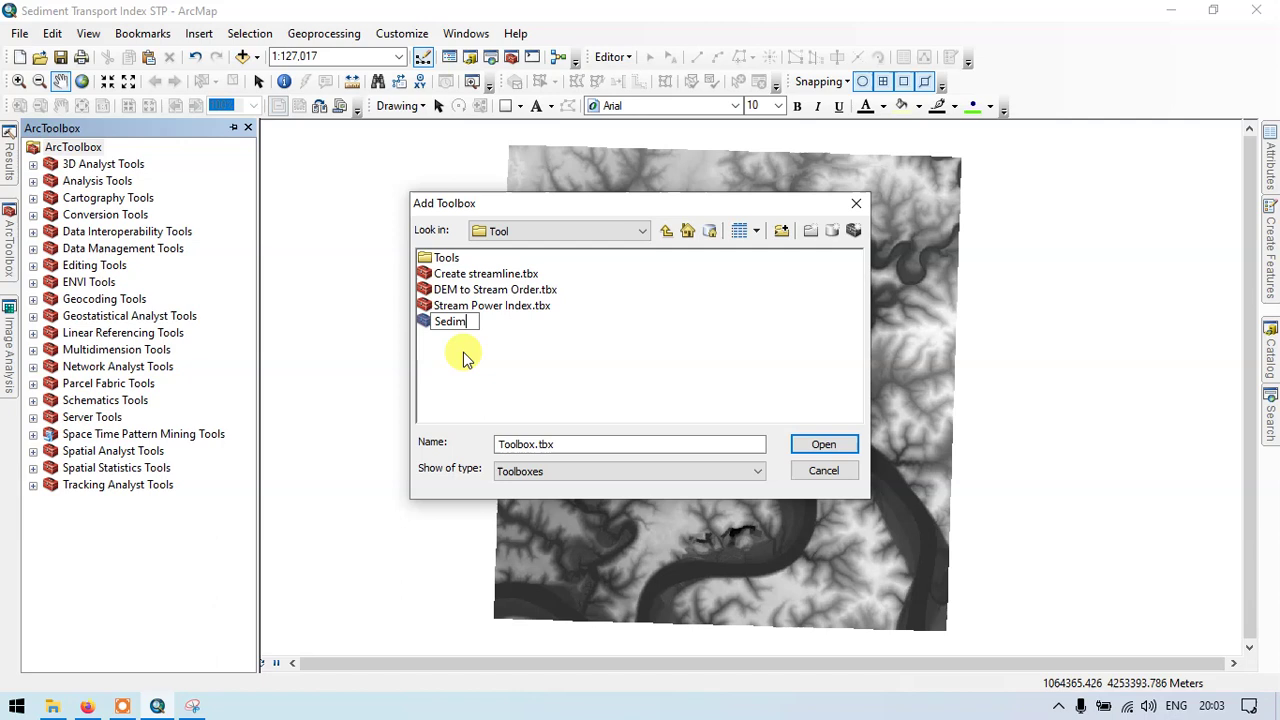
pyautogui.write('ent Transport')
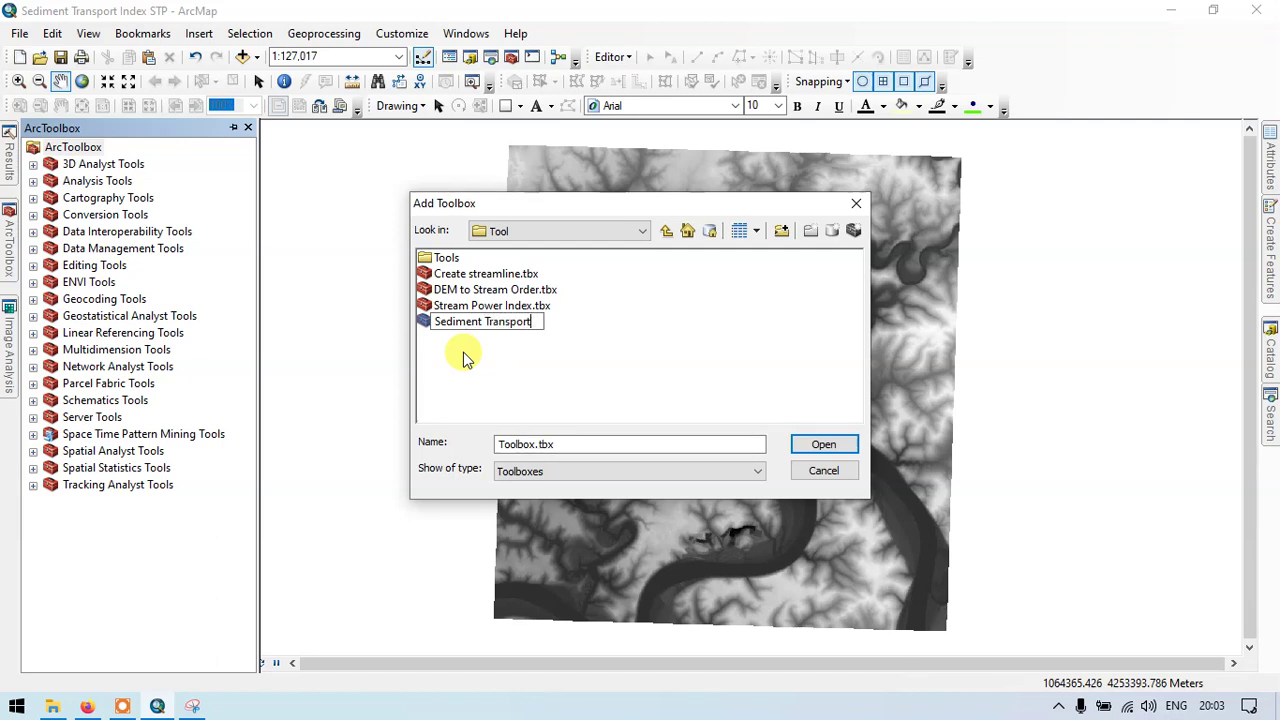
pyautogui.write(' Index')
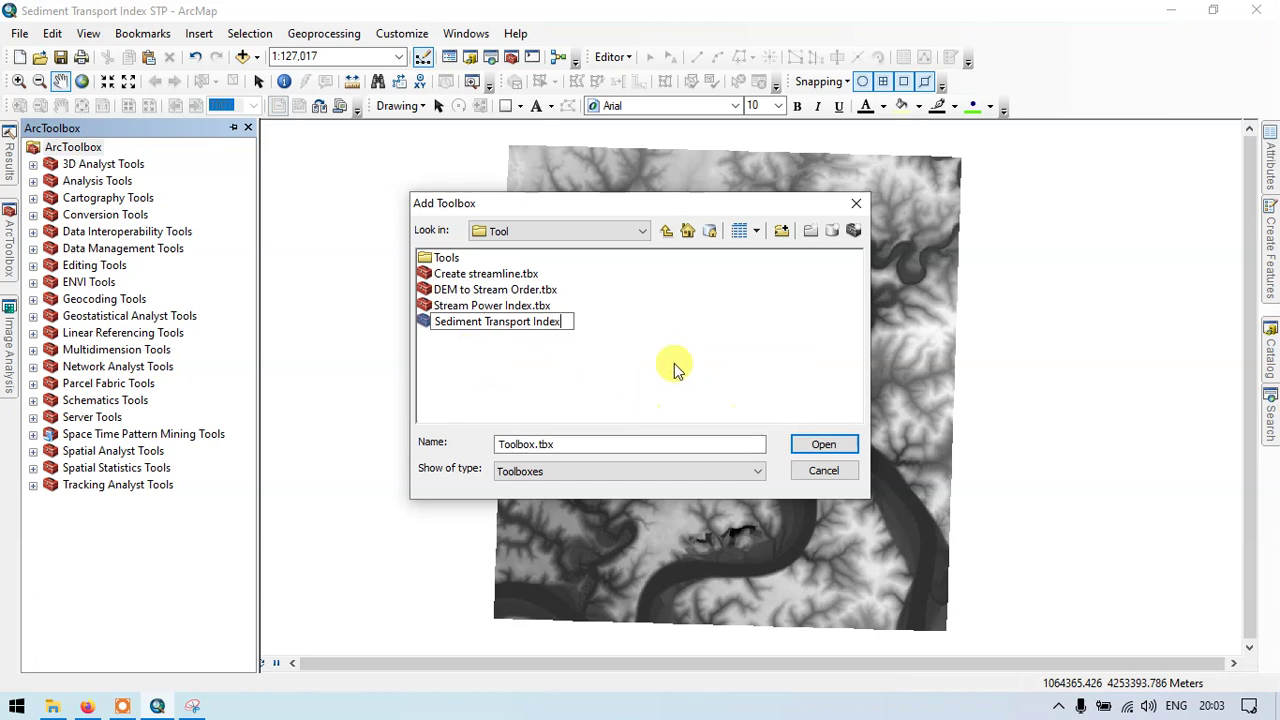
pyautogui.click(606, 316)
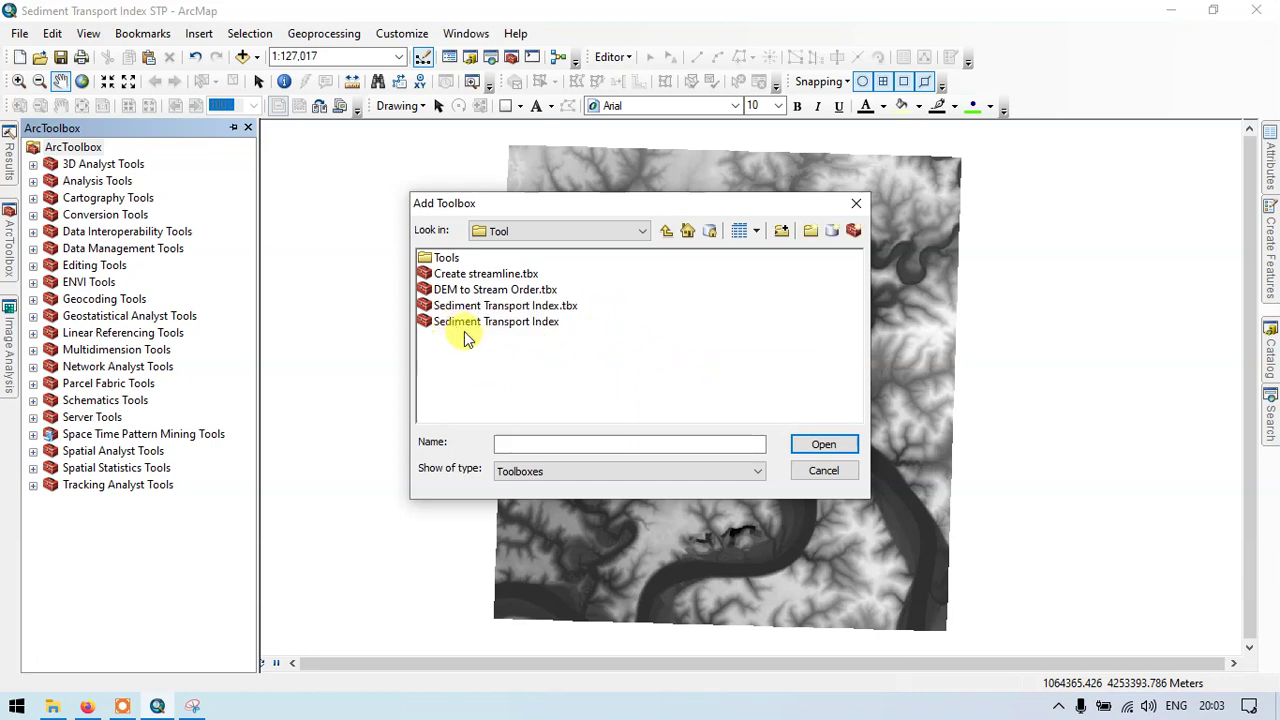
# Step: Reload the Tool folder's contents and add Sediment Transport Index.tbx to ArcToolbox
pyautogui.click(666, 232)
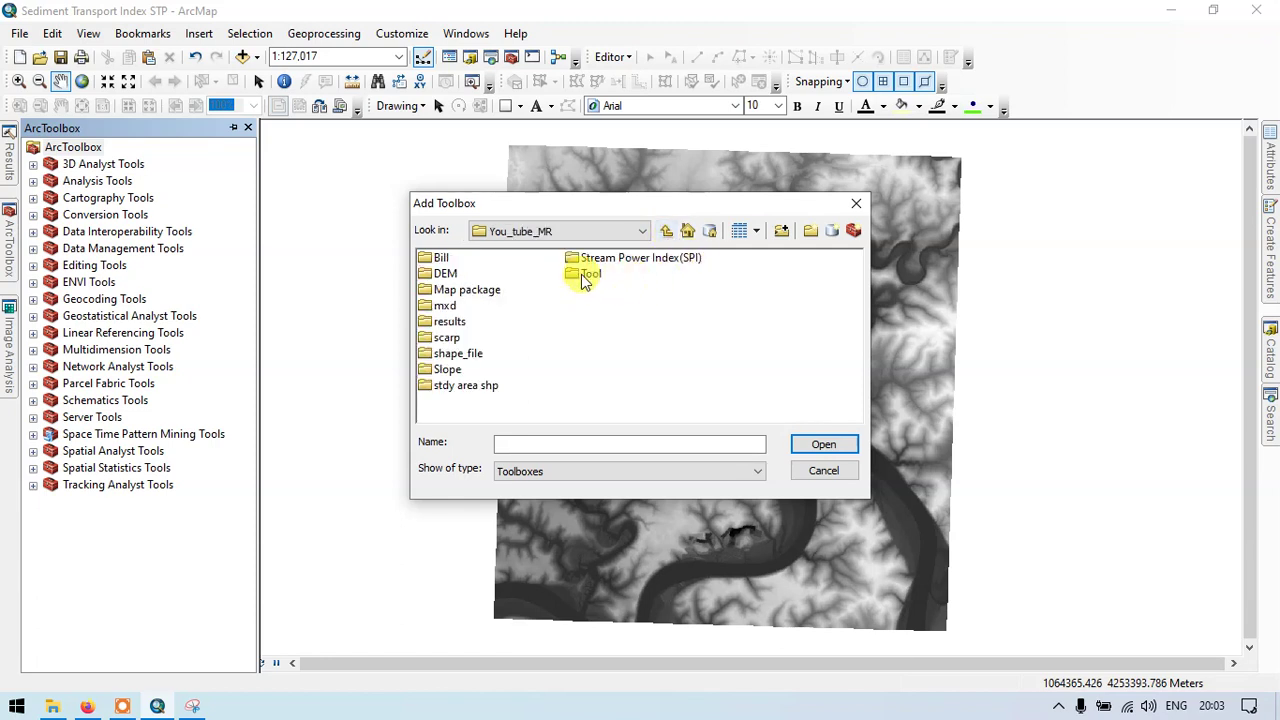
pyautogui.doubleClick(585, 278)
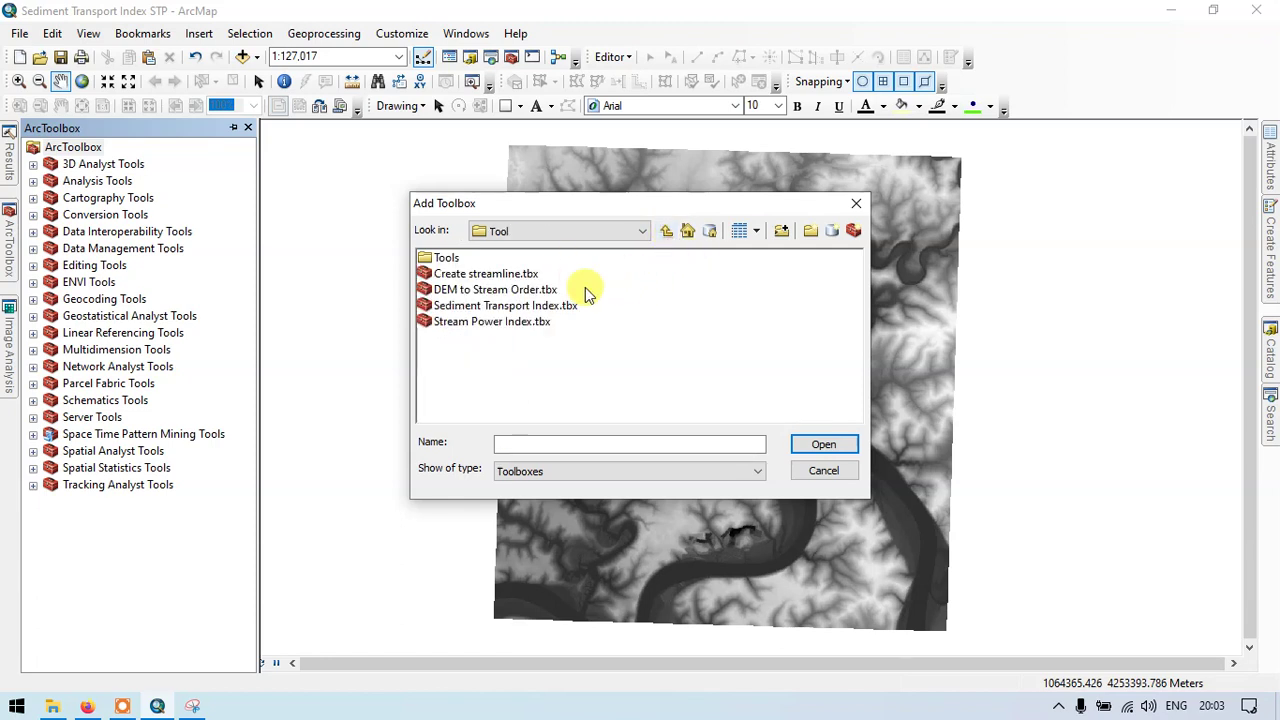
pyautogui.click(499, 306)
pyautogui.click(822, 445)
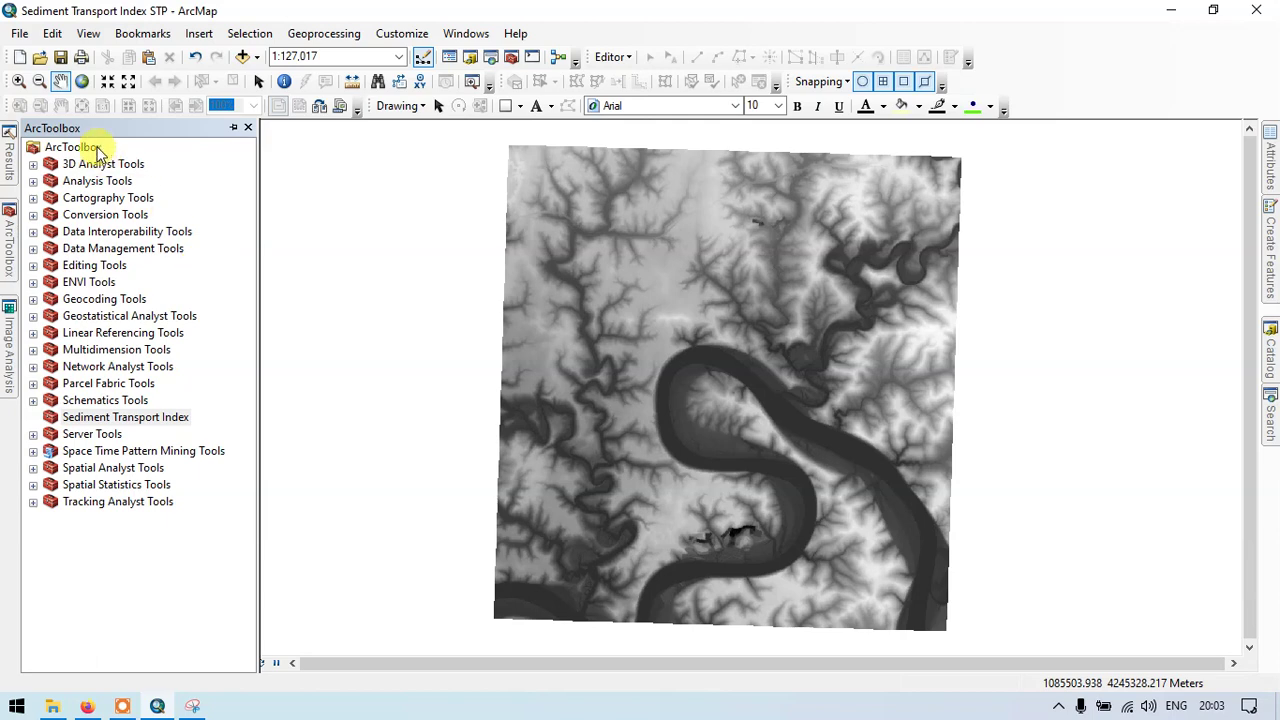
# Step: Create a new model in the Sediment Transport Index toolbox, then widen and reposition its window
pyautogui.rightClick(117, 419)
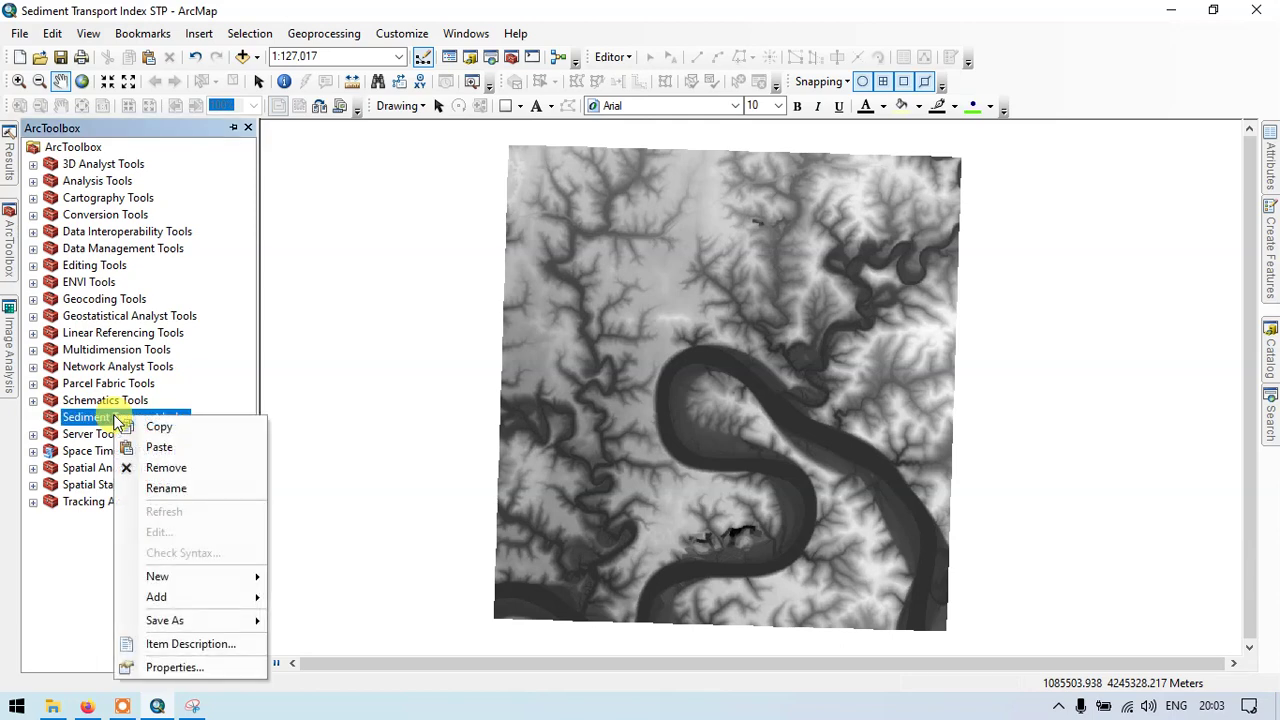
pyautogui.moveTo(186, 580)
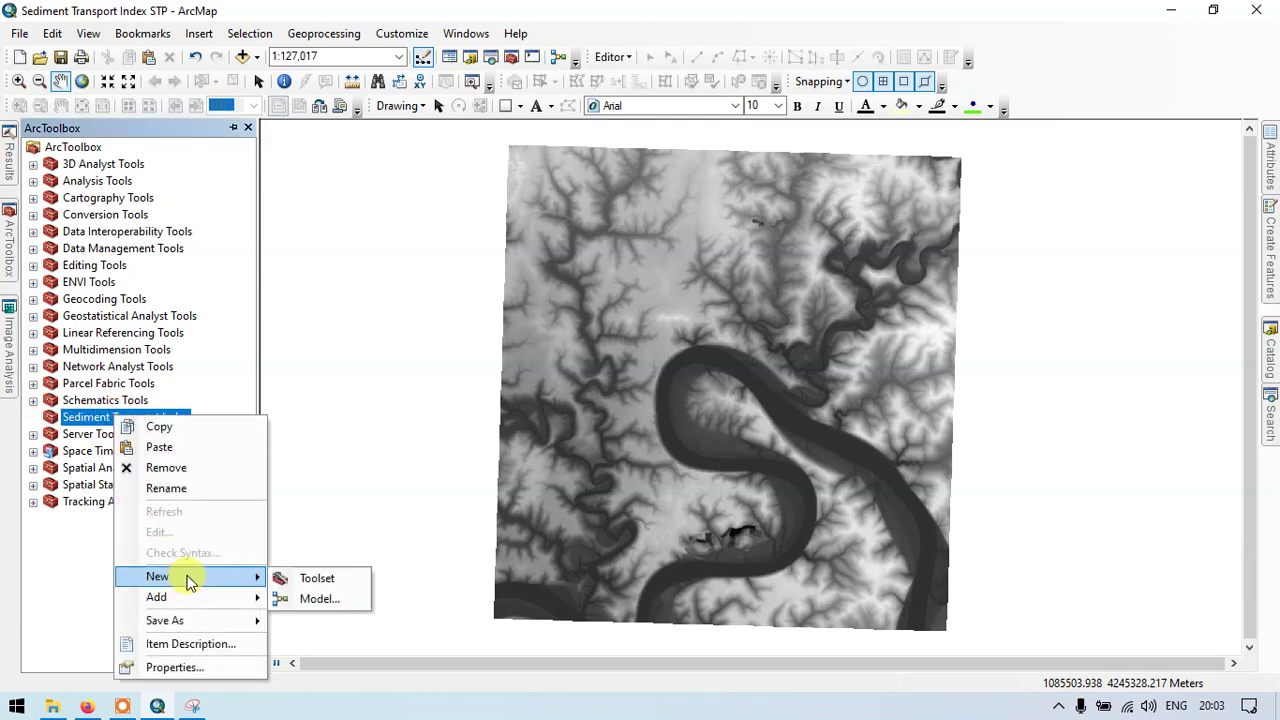
pyautogui.click(300, 598)
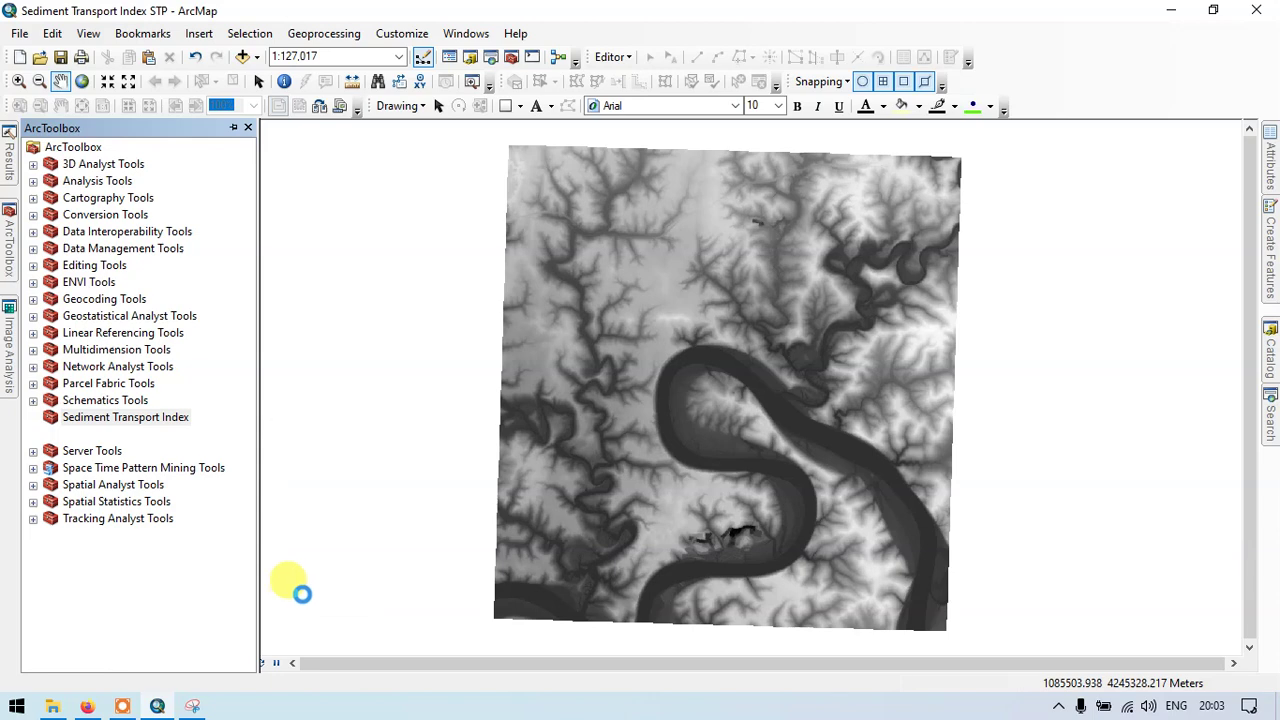
pyautogui.click(935, 155)
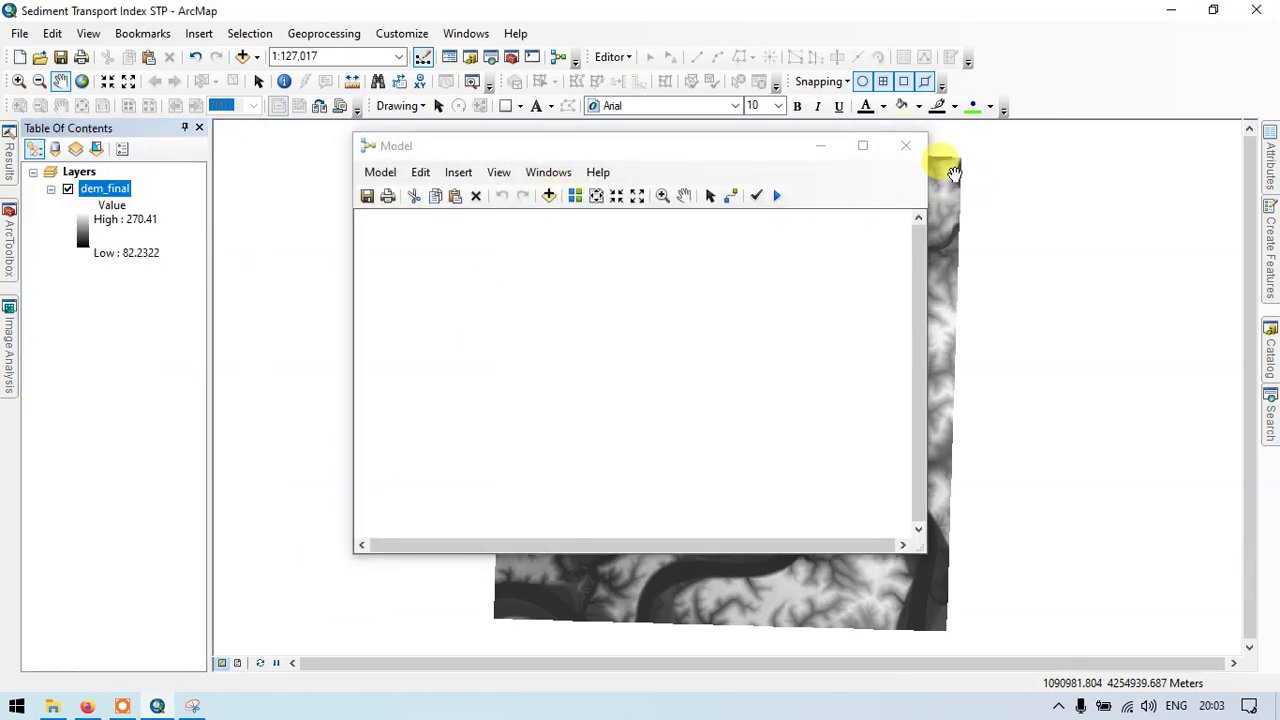
pyautogui.moveTo(932, 165); pyautogui.dragTo(1214, 176)
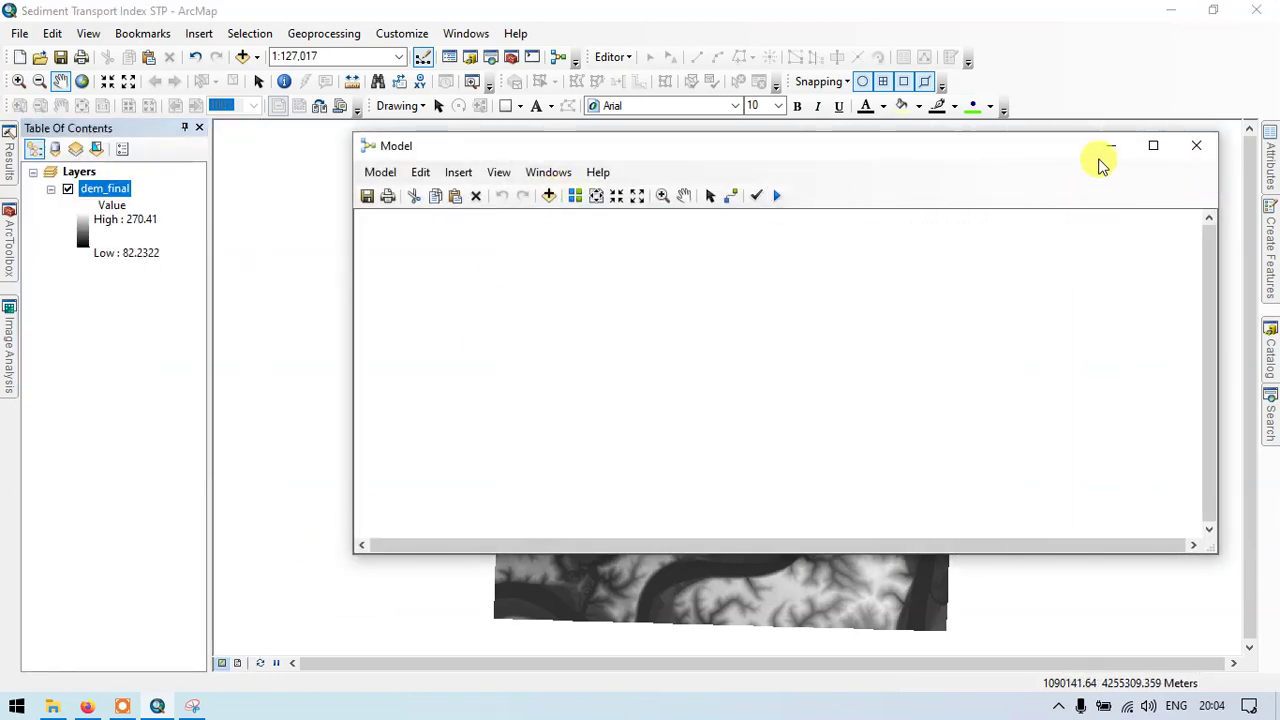
pyautogui.moveTo(886, 149); pyautogui.dragTo(691, 131)
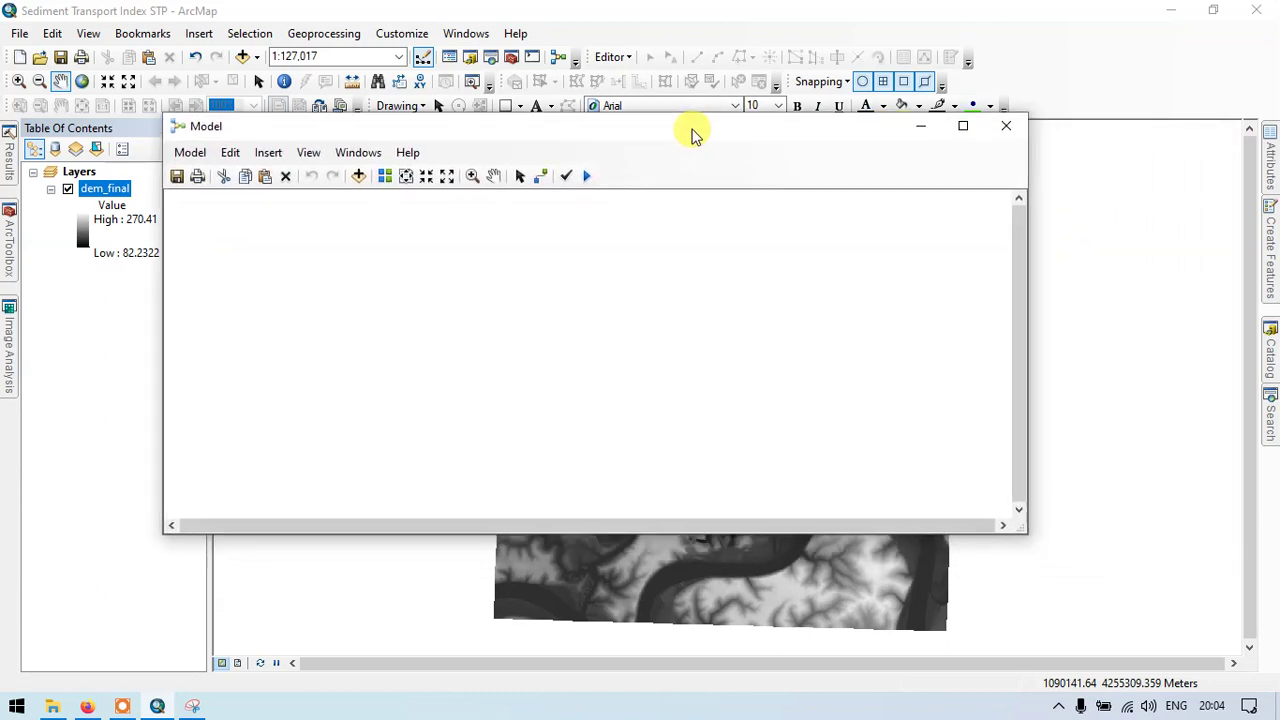
# Step: Set the model's name to SedimentTransportIndex in its properties
pyautogui.click(190, 152)
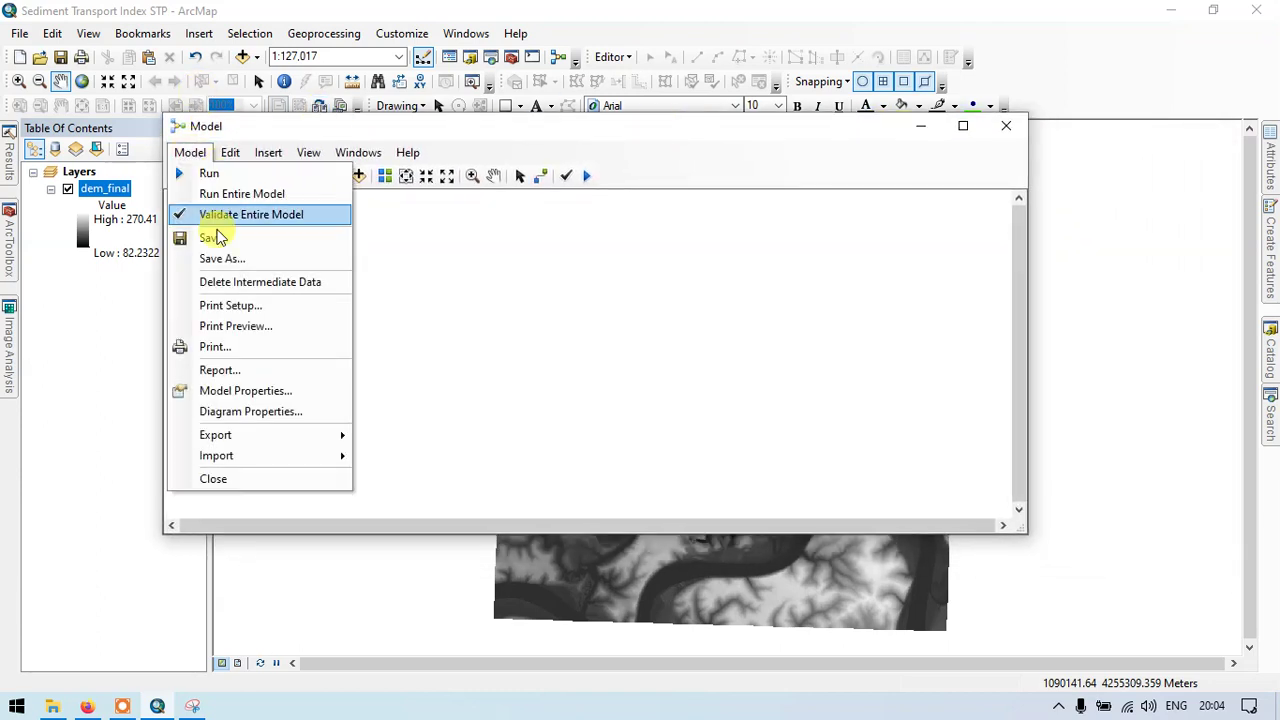
pyautogui.click(275, 398)
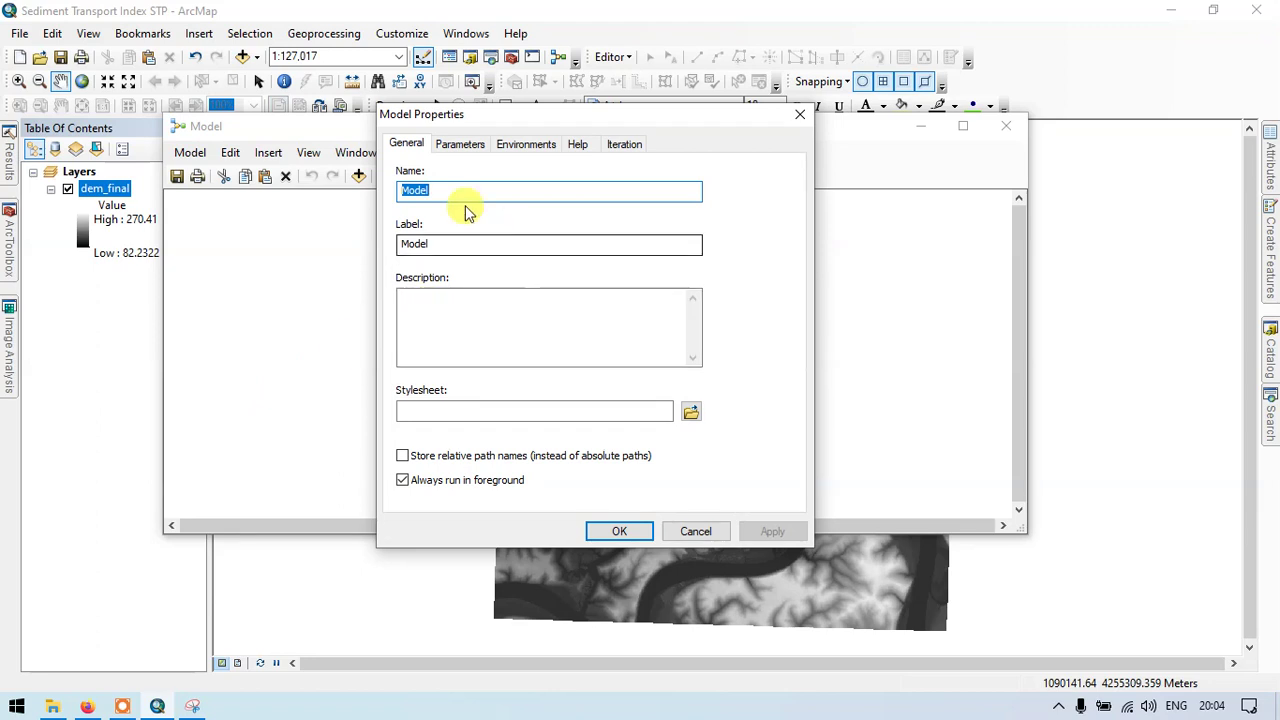
pyautogui.click(440, 190)
pyautogui.moveTo(440, 190); pyautogui.dragTo(361, 176)
pyautogui.write('Sediment')
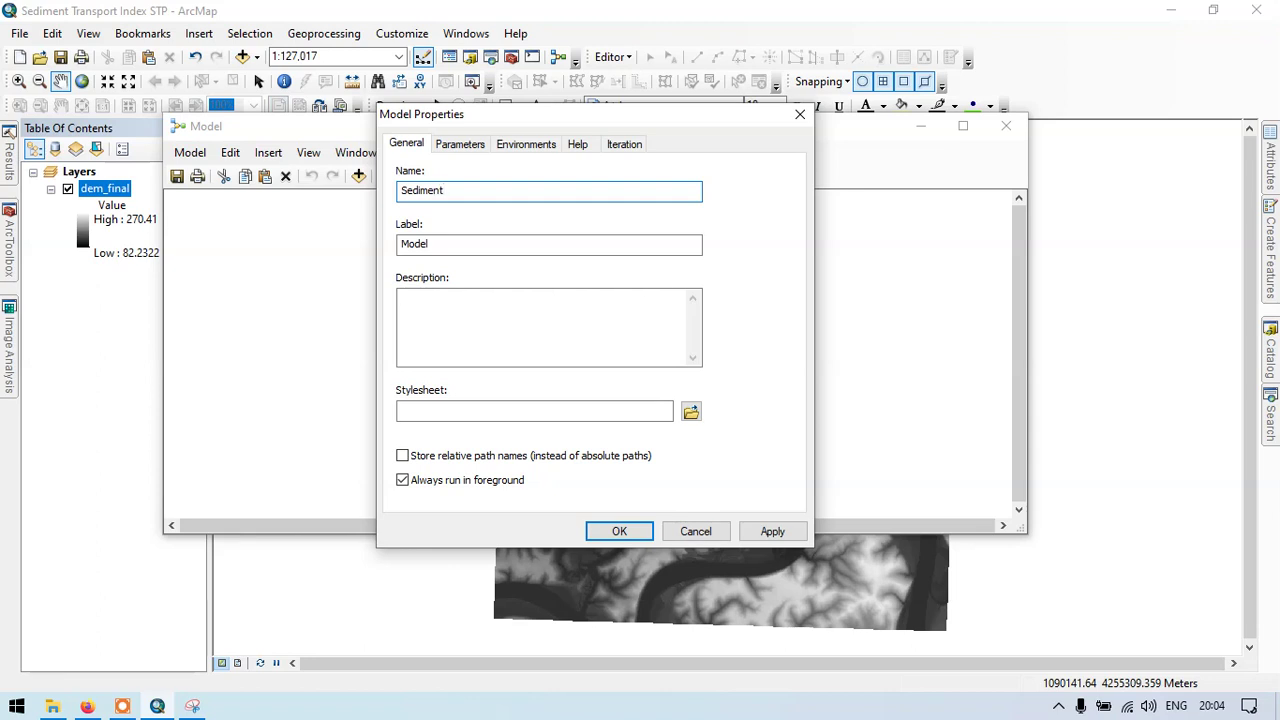
pyautogui.write('TransportIndex')
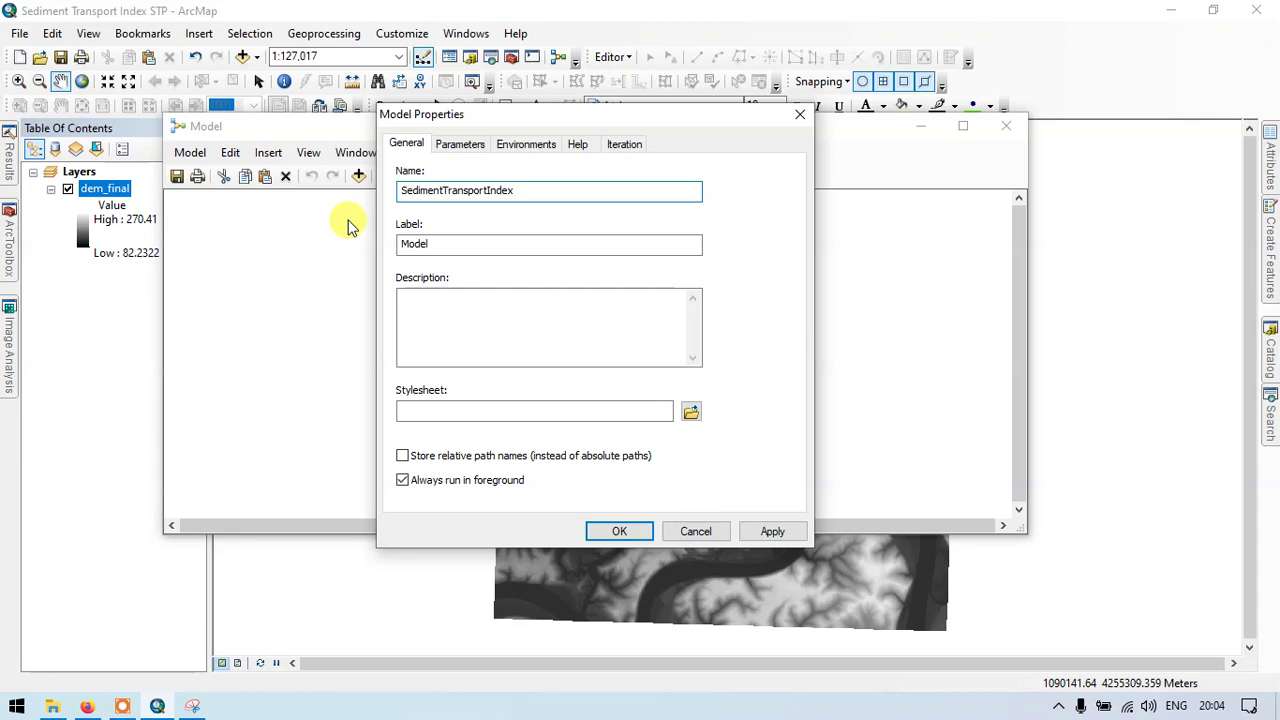
# Step: Set the model's label to "Sediment Transport Index (STP) Terra Spatial" and accept the properties
pyautogui.moveTo(434, 248); pyautogui.dragTo(368, 270)
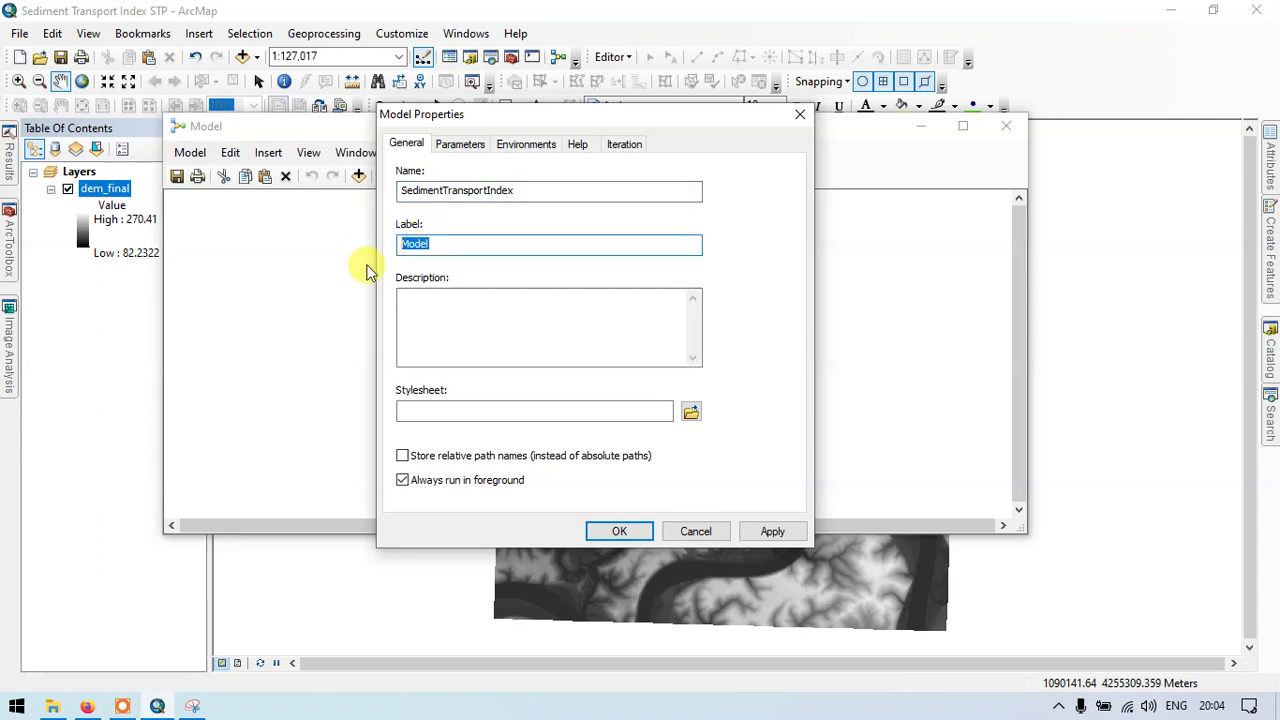
pyautogui.write('SE')
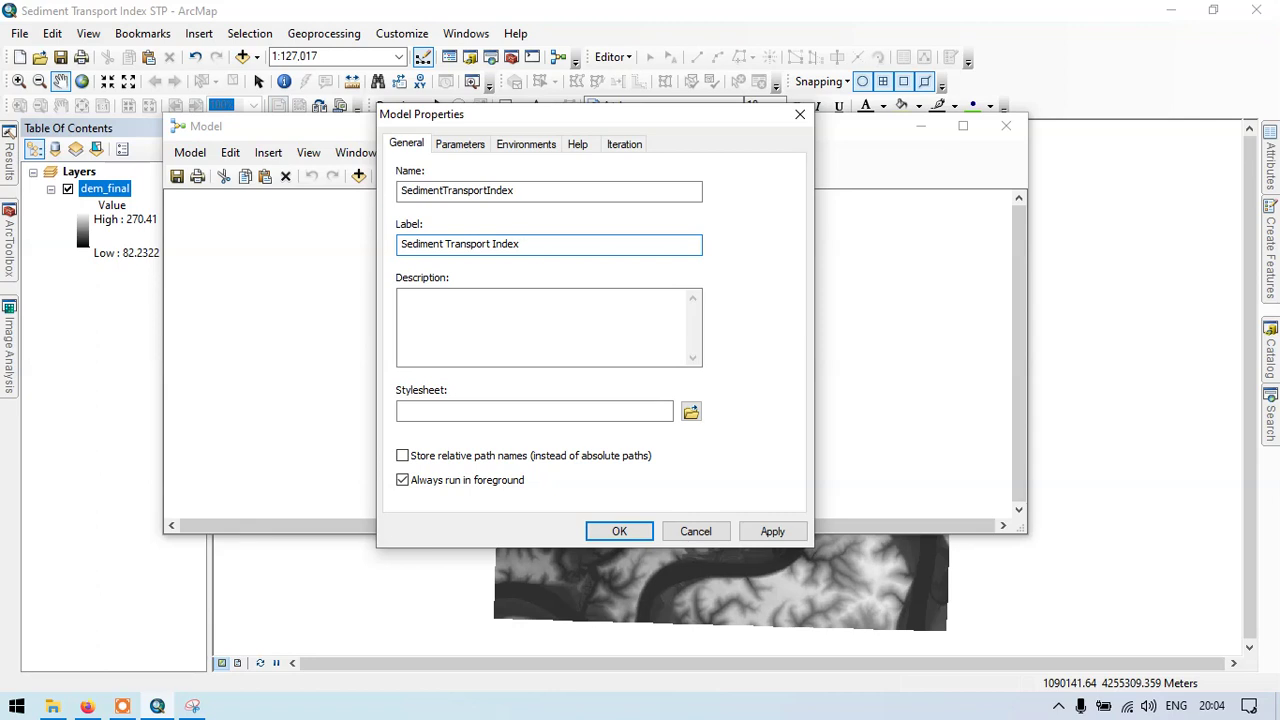
pyautogui.write('STP) Terra Spatial')
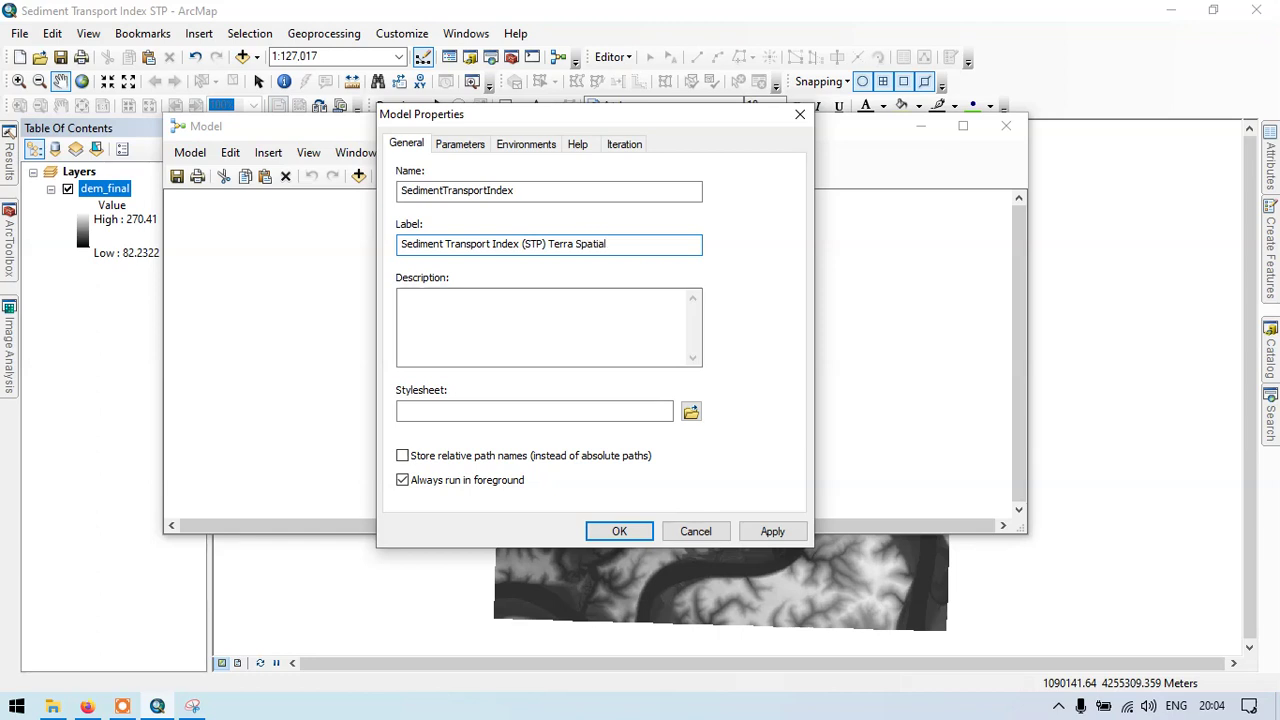
pyautogui.click(619, 531)
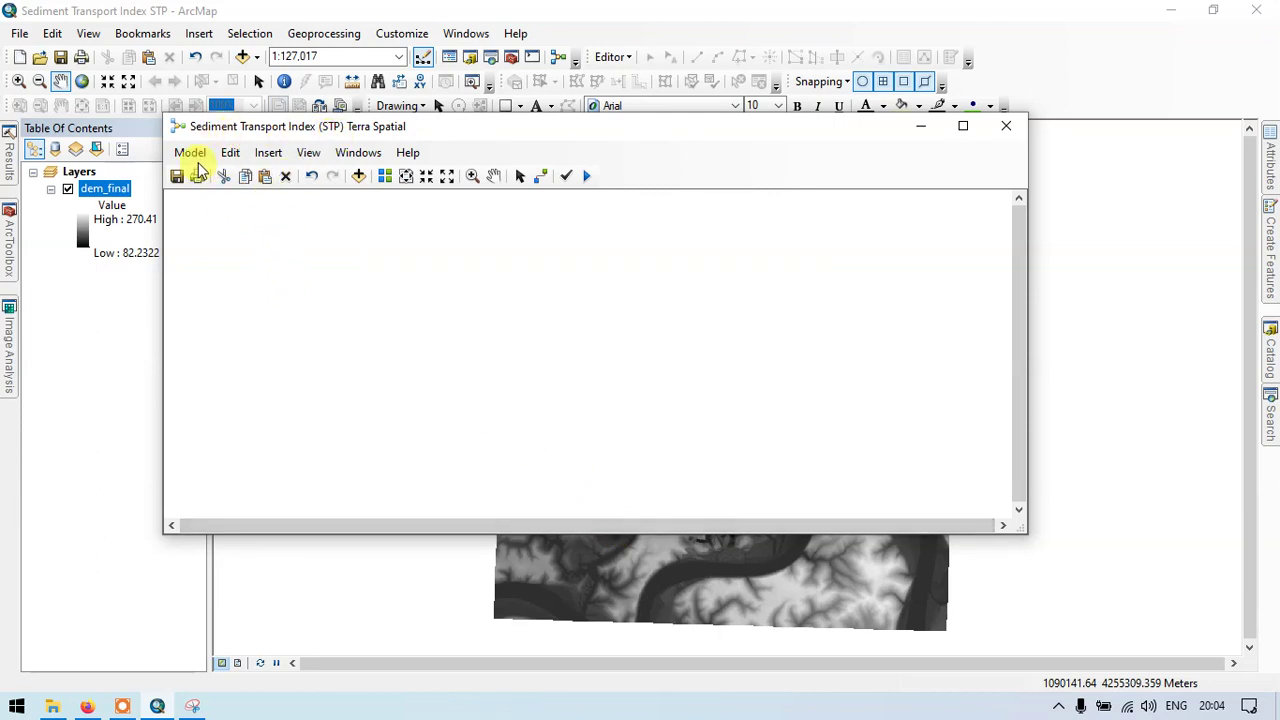
# Step: Search for "flow direction" and place the Spatial Analyst Flow Direction tool on the model canvas
pyautogui.moveTo(551, 129); pyautogui.dragTo(419, 101)
pyautogui.moveTo(714, 101); pyautogui.dragTo(733, 110)
pyautogui.click(1266, 430)
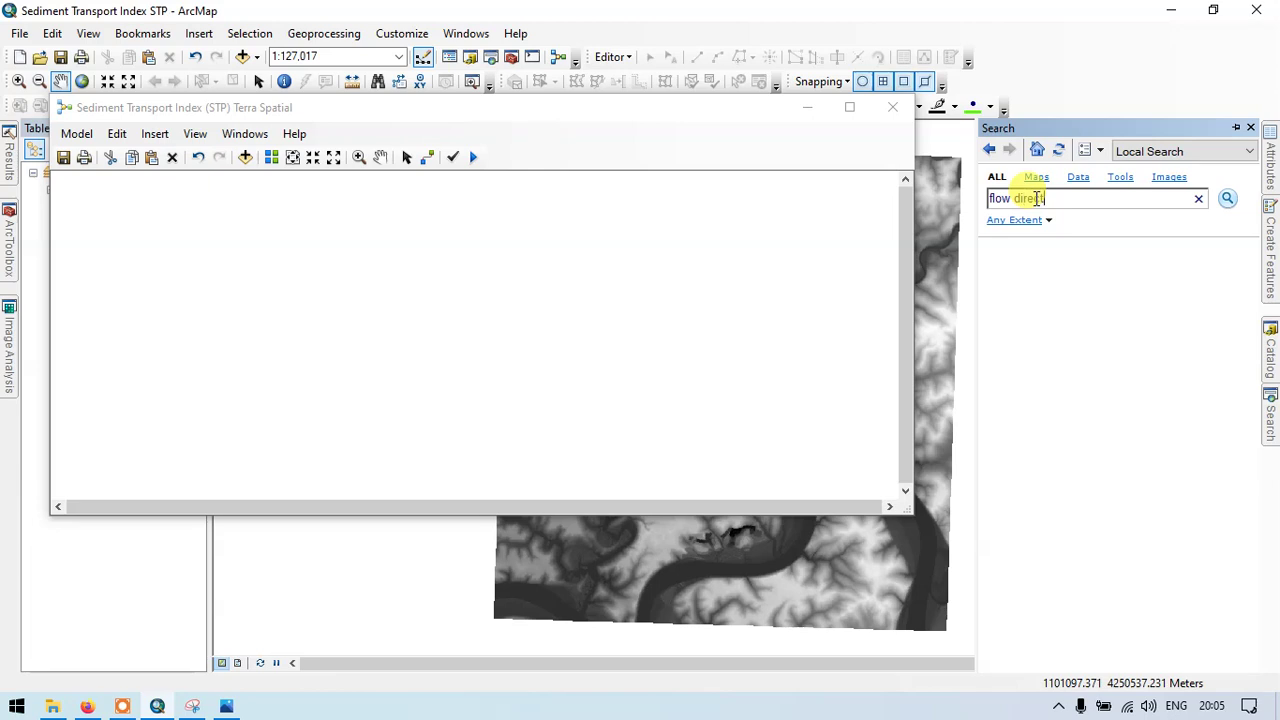
pyautogui.click(1228, 198)
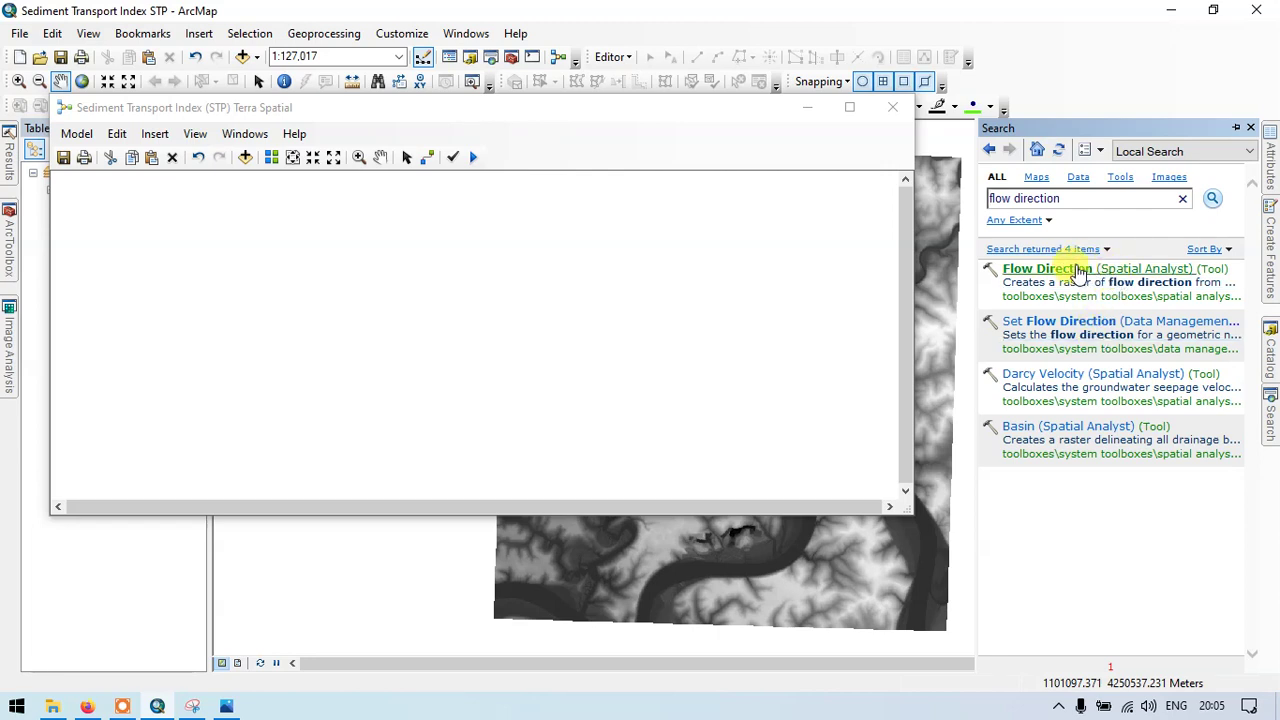
pyautogui.moveTo(1128, 268); pyautogui.dragTo(219, 260)
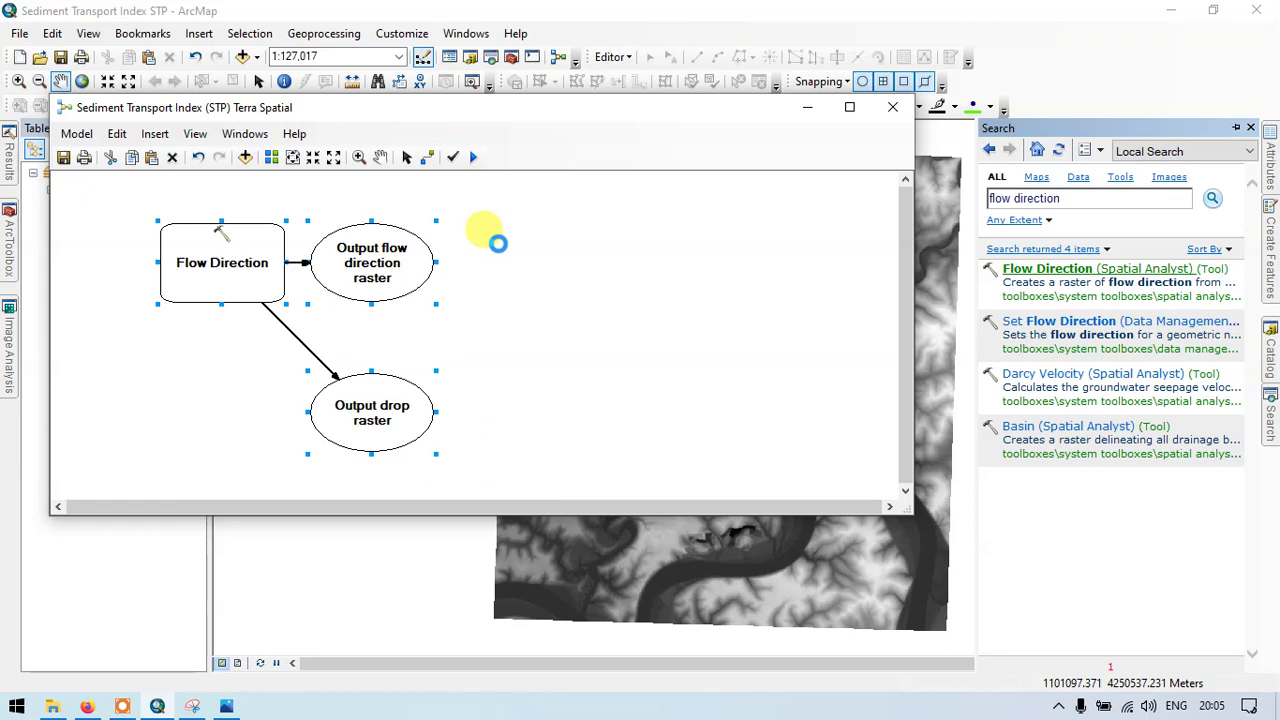
pyautogui.moveTo(258, 261); pyautogui.dragTo(253, 253)
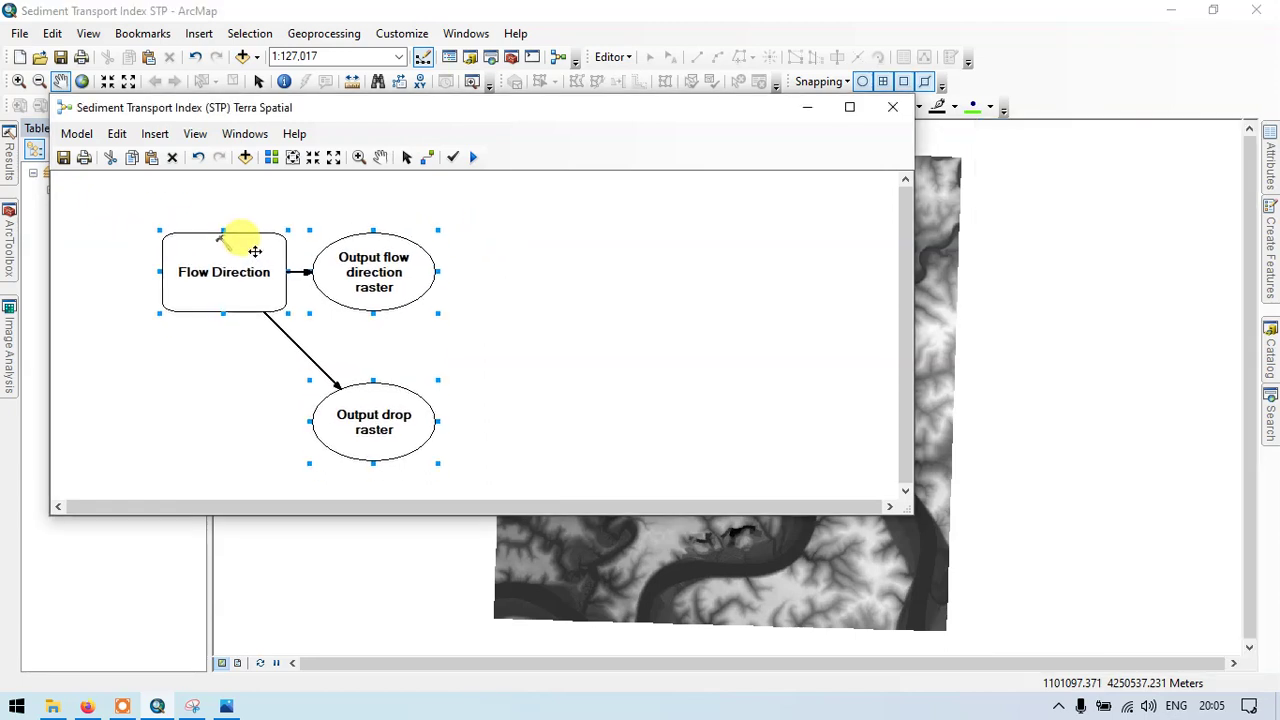
# Step: Search for "flow accumulation" and place the Spatial Analyst Flow Accumulation tool beside the output flow direction raster in the model
pyautogui.click(507, 244)
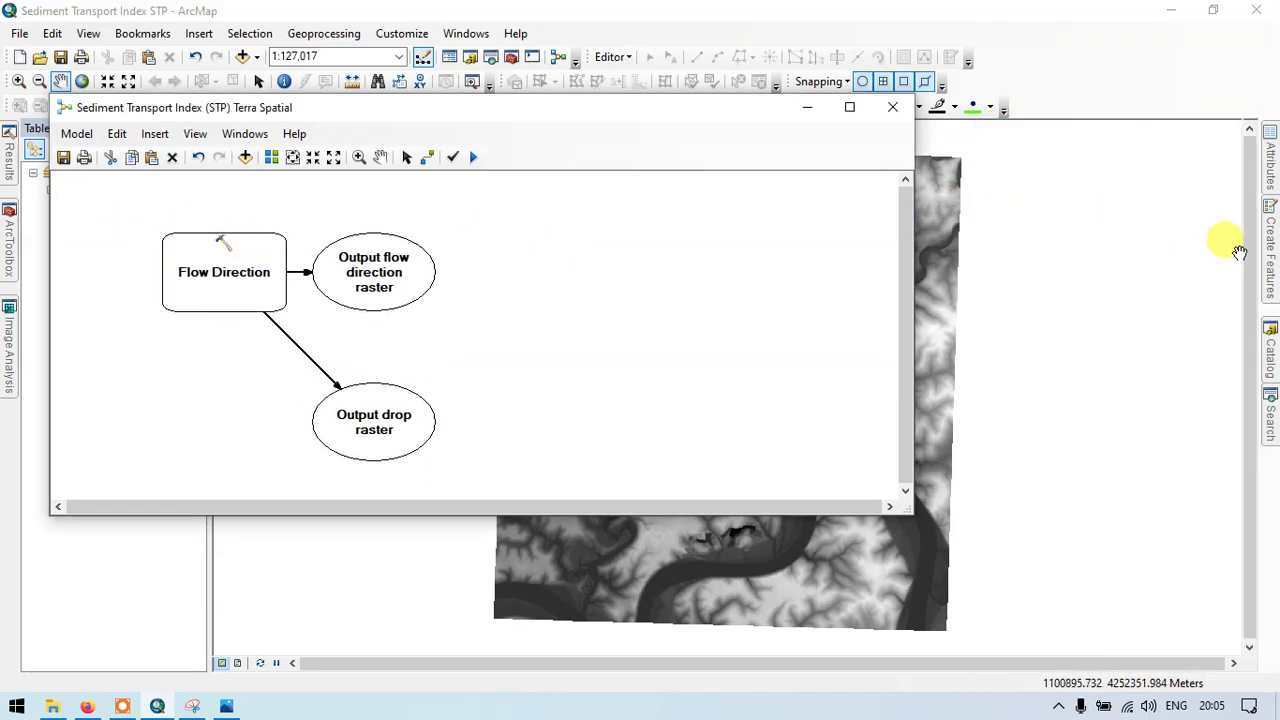
pyautogui.click(1267, 418)
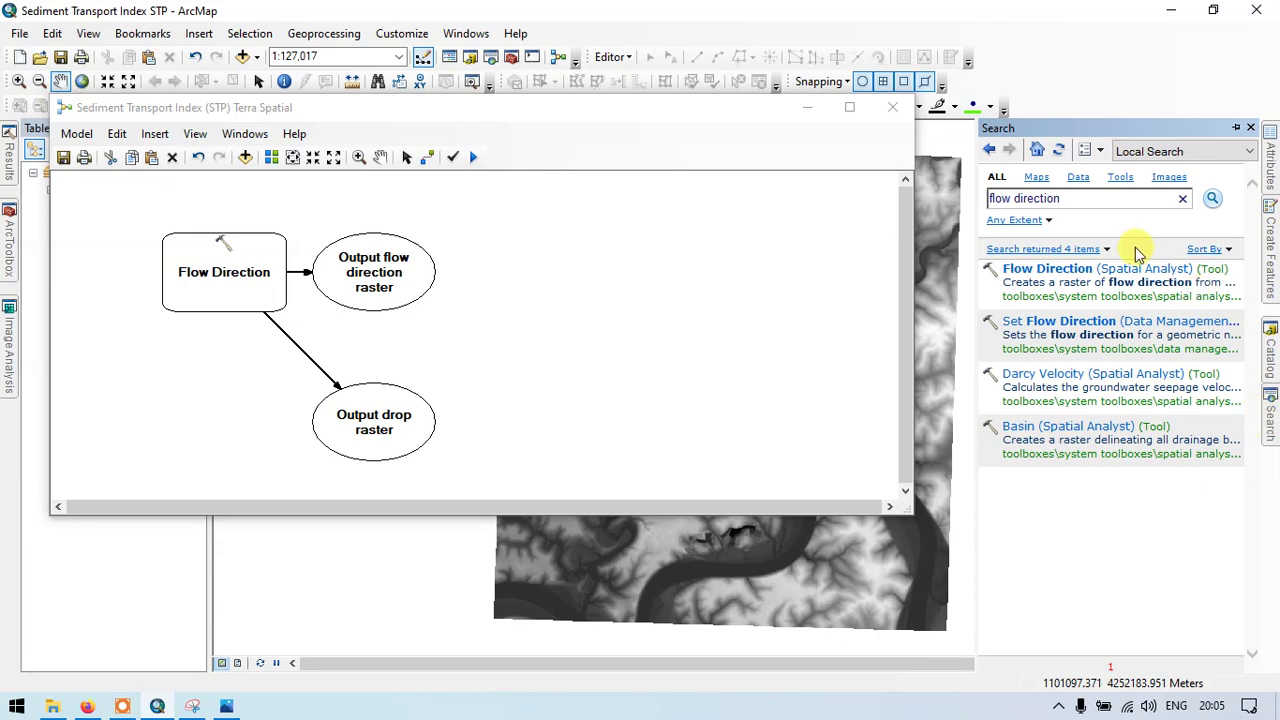
pyautogui.moveTo(1088, 198); pyautogui.dragTo(1018, 199)
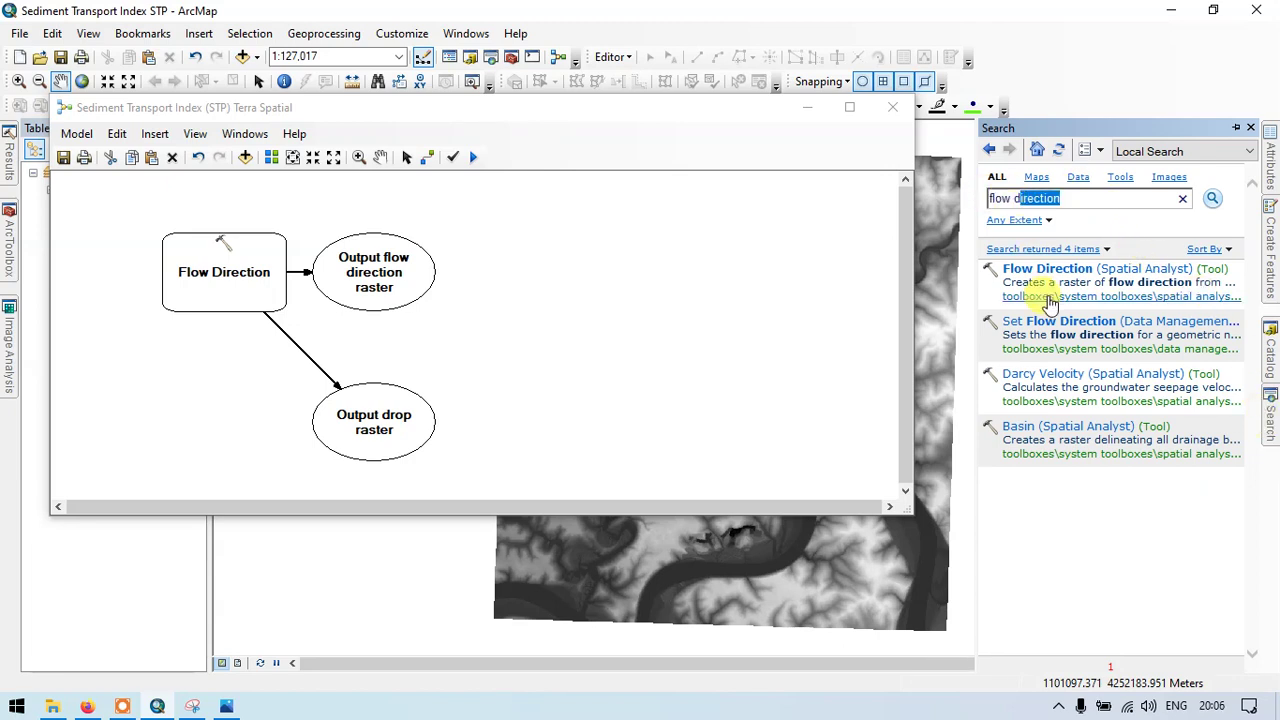
pyautogui.press('BackSpace')
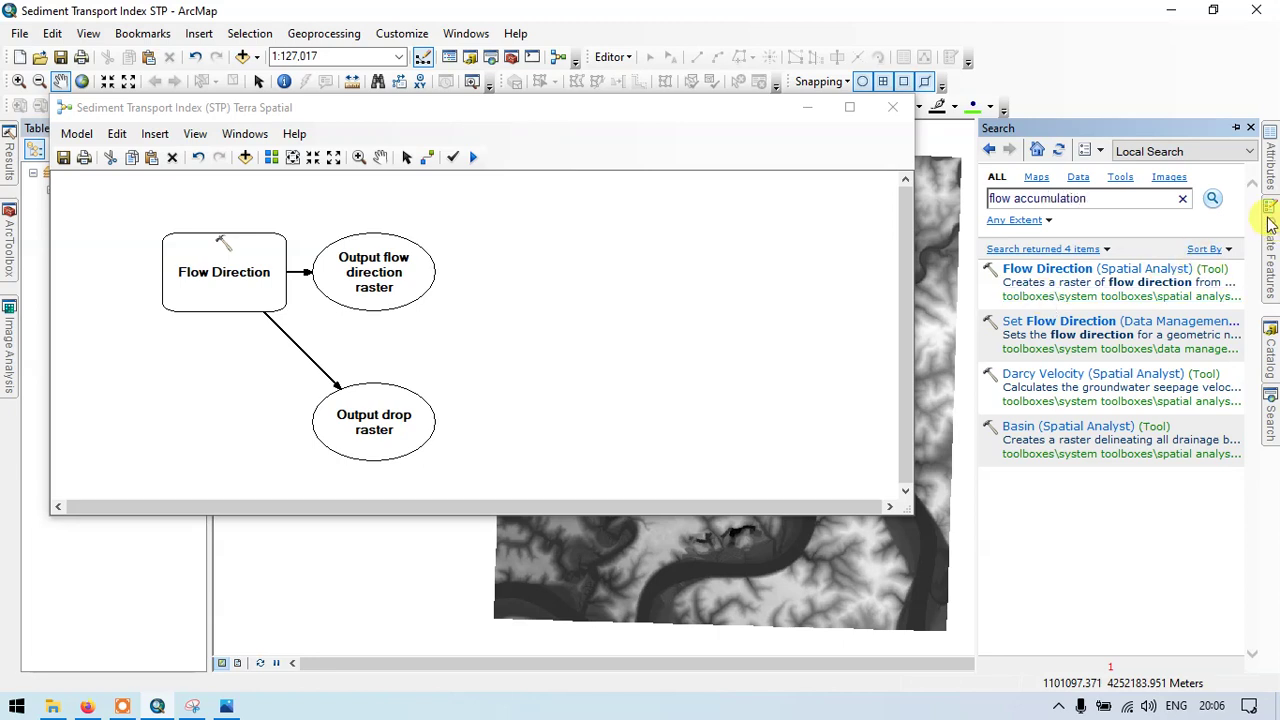
pyautogui.click(1213, 197)
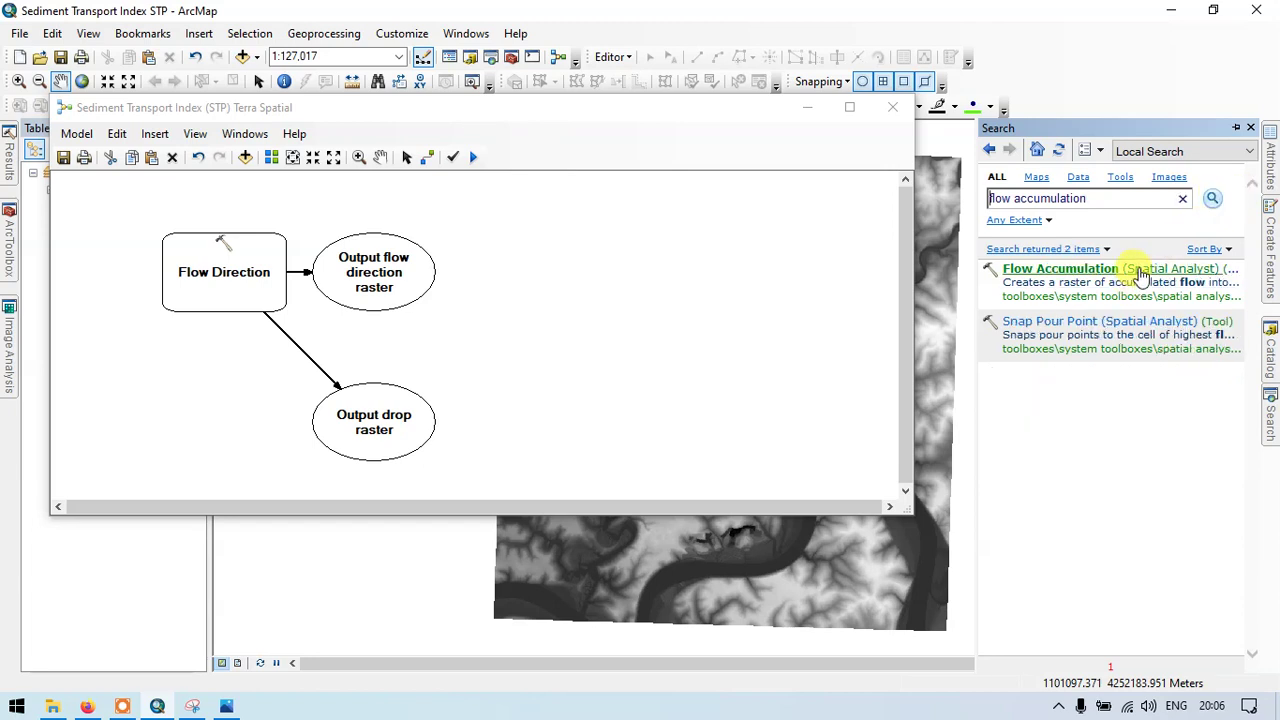
pyautogui.moveTo(1143, 273); pyautogui.dragTo(571, 229)
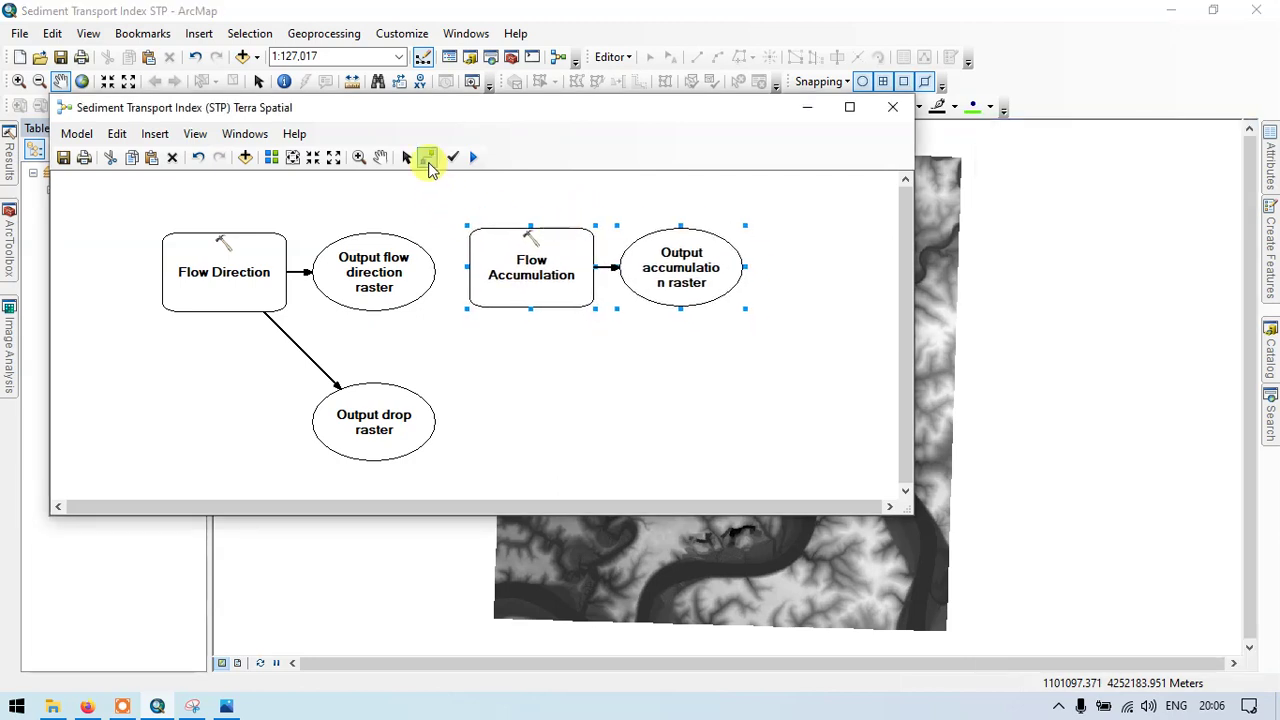
# Step: Connect the output flow direction raster to Flow Accumulation as its input flow direction raster, and return to the selection tool
pyautogui.click(428, 160)
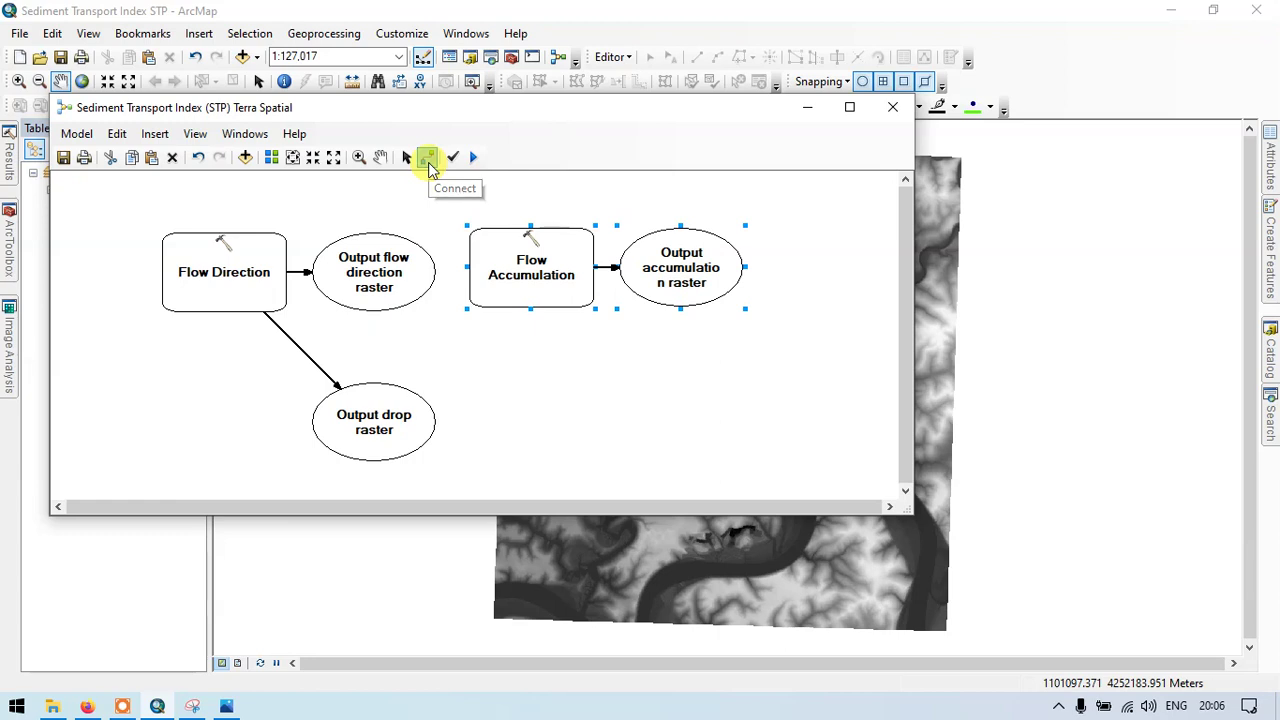
pyautogui.click(419, 272)
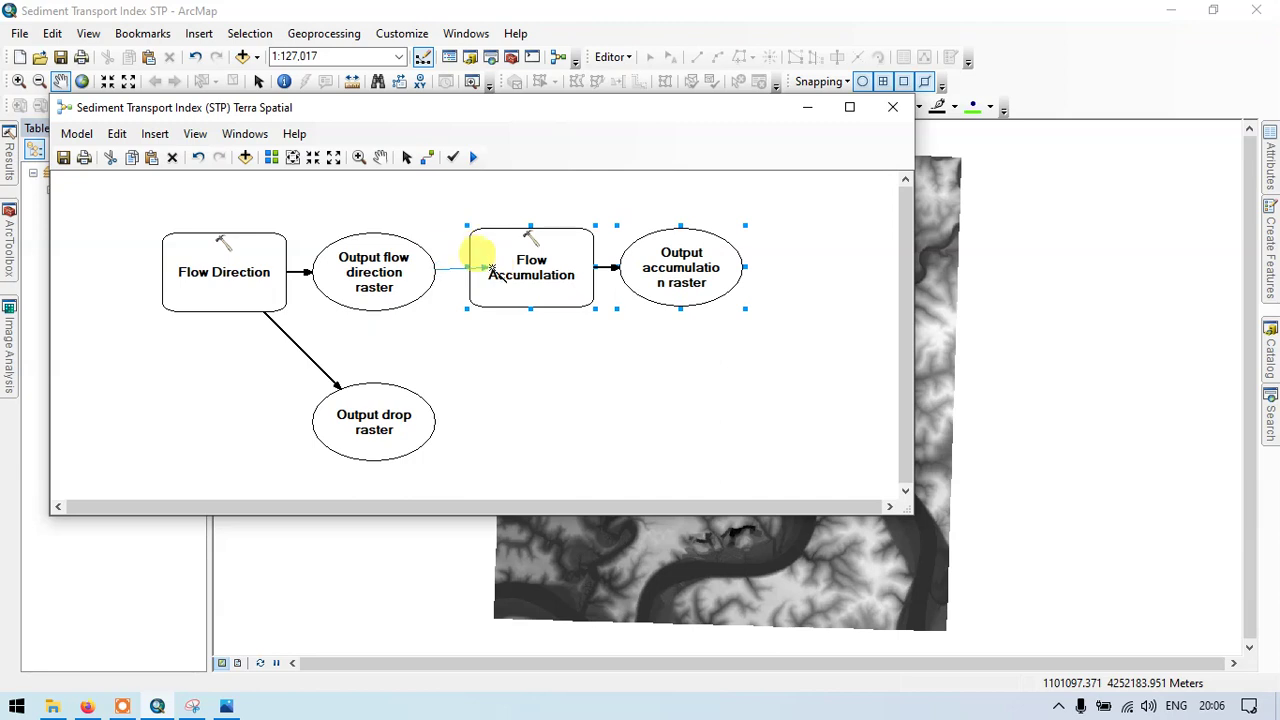
pyautogui.click(491, 269)
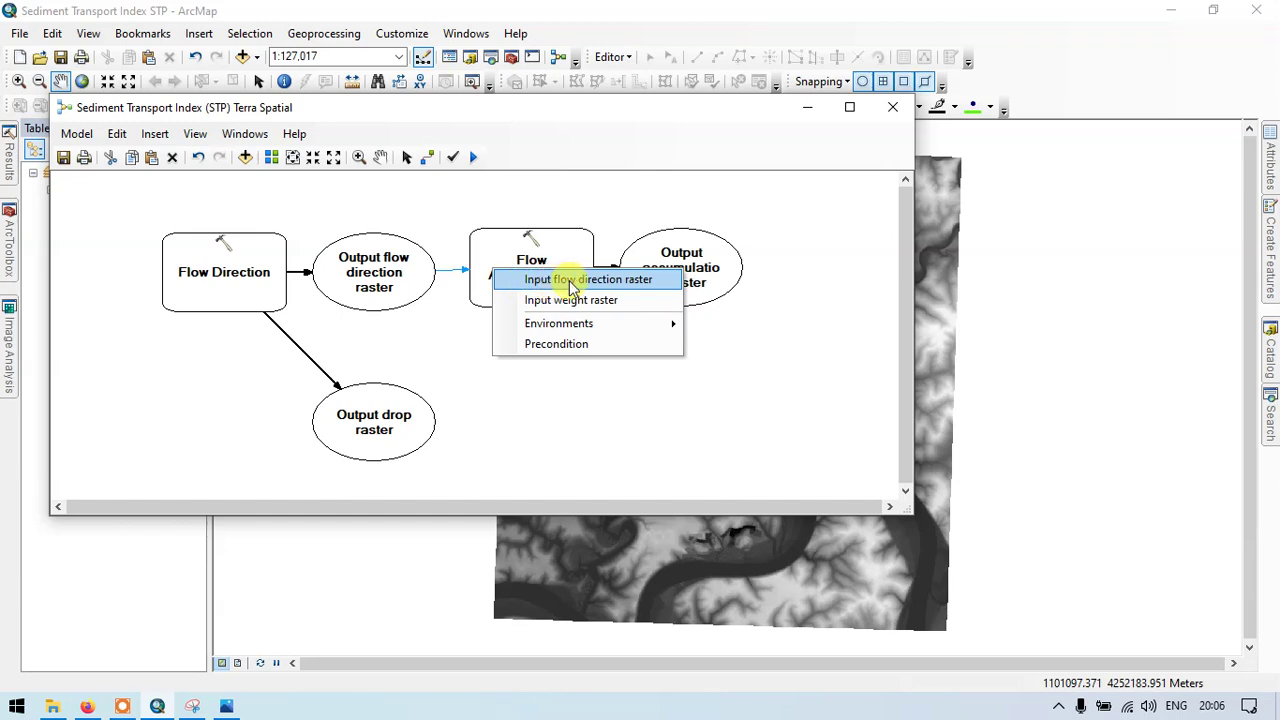
pyautogui.click(632, 279)
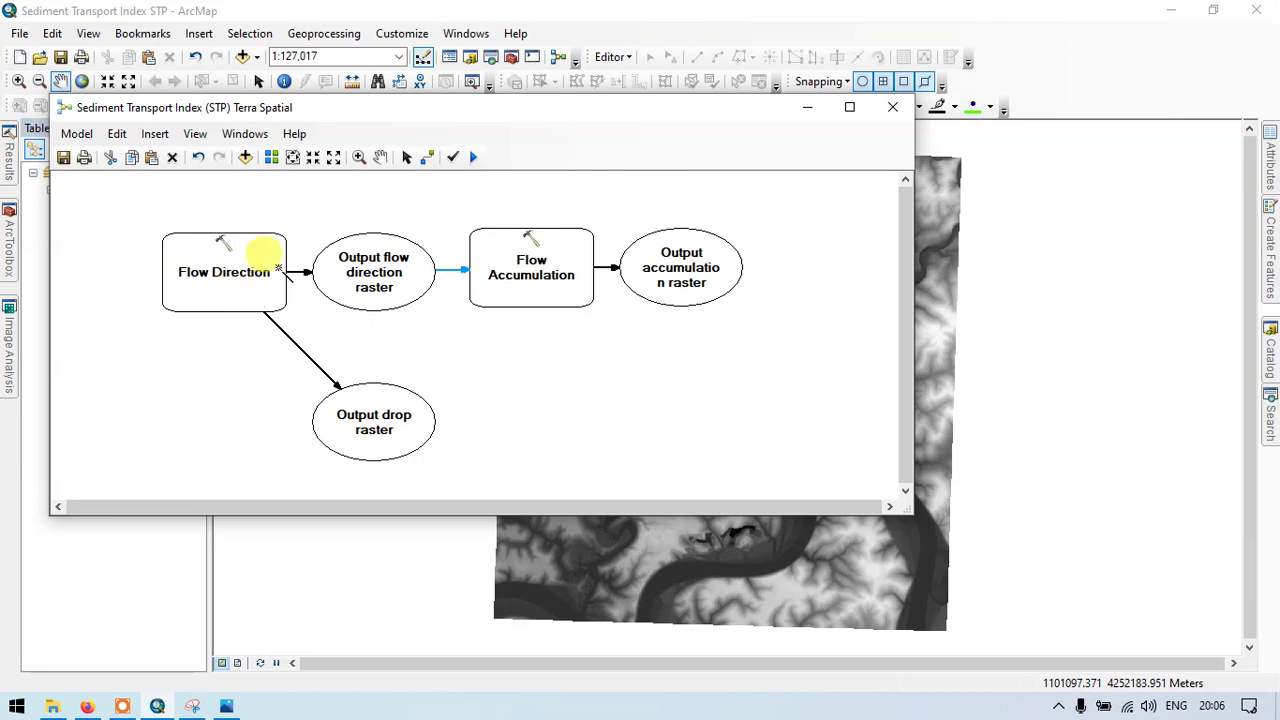
pyautogui.click(406, 157)
# Step: Make the Flow Direction tool's Input surface raster parameter a model variable
pyautogui.rightClick(240, 258)
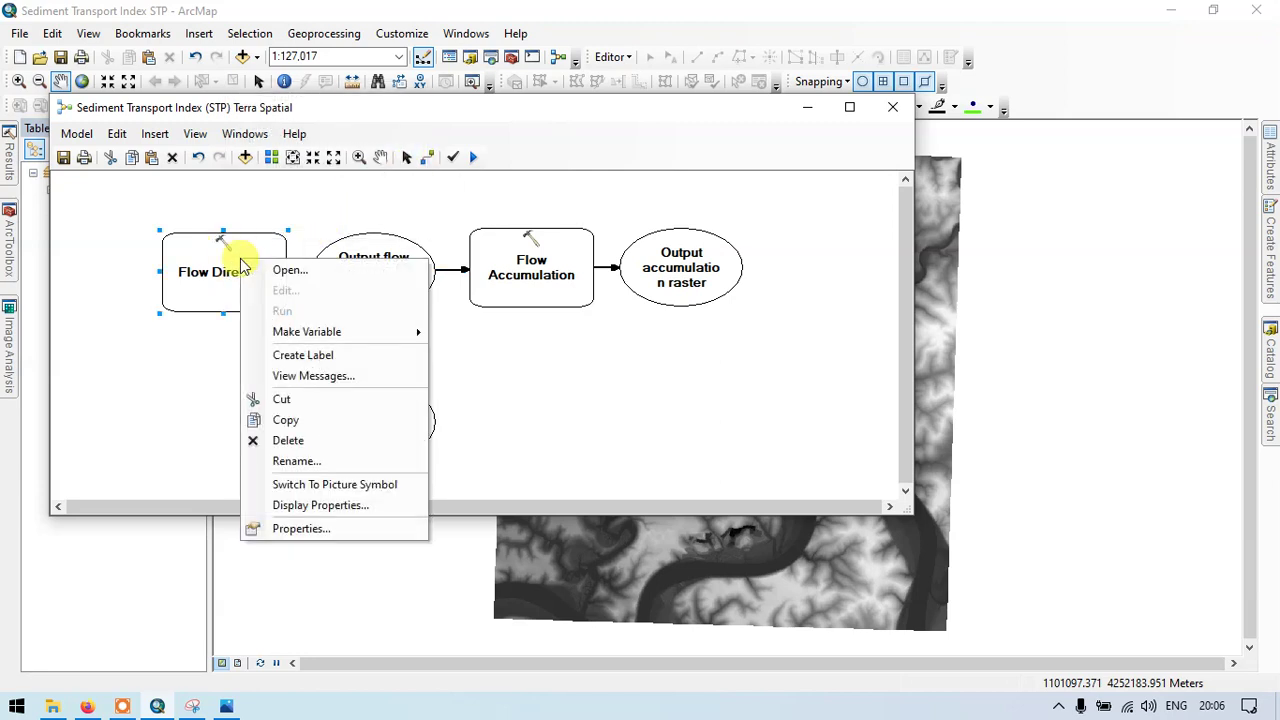
pyautogui.moveTo(380, 334)
pyautogui.moveTo(485, 336)
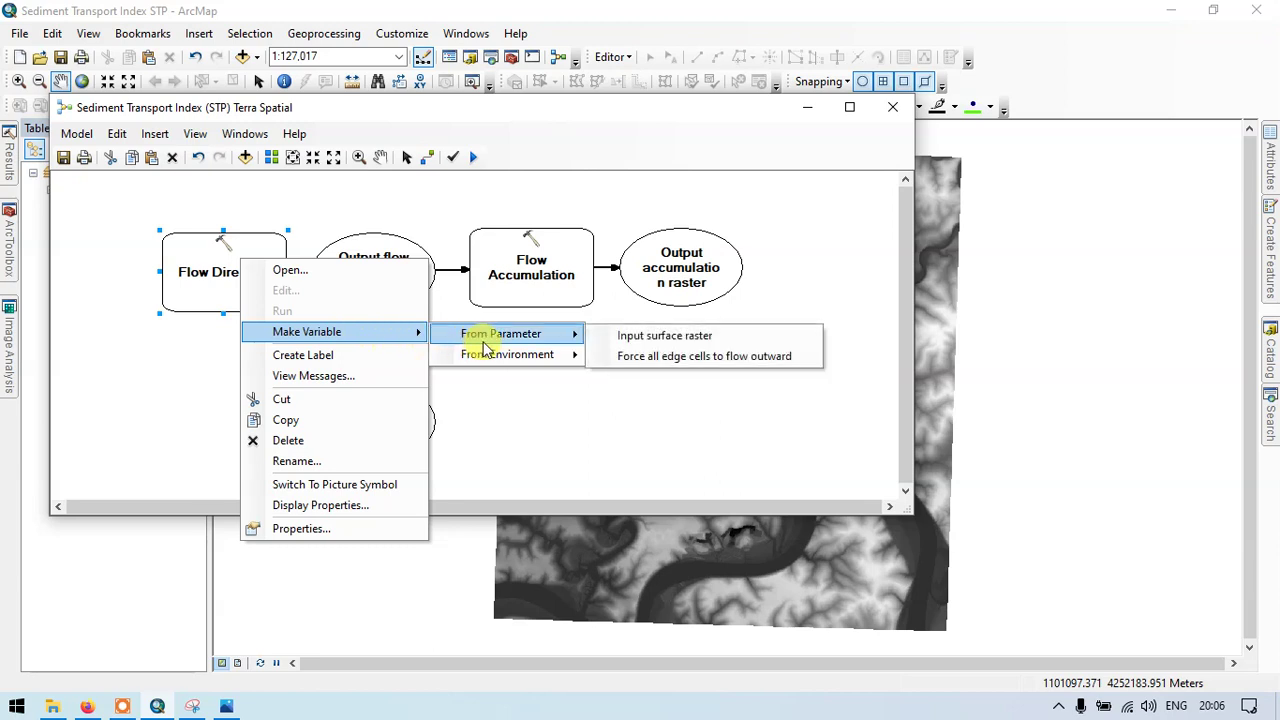
pyautogui.click(645, 334)
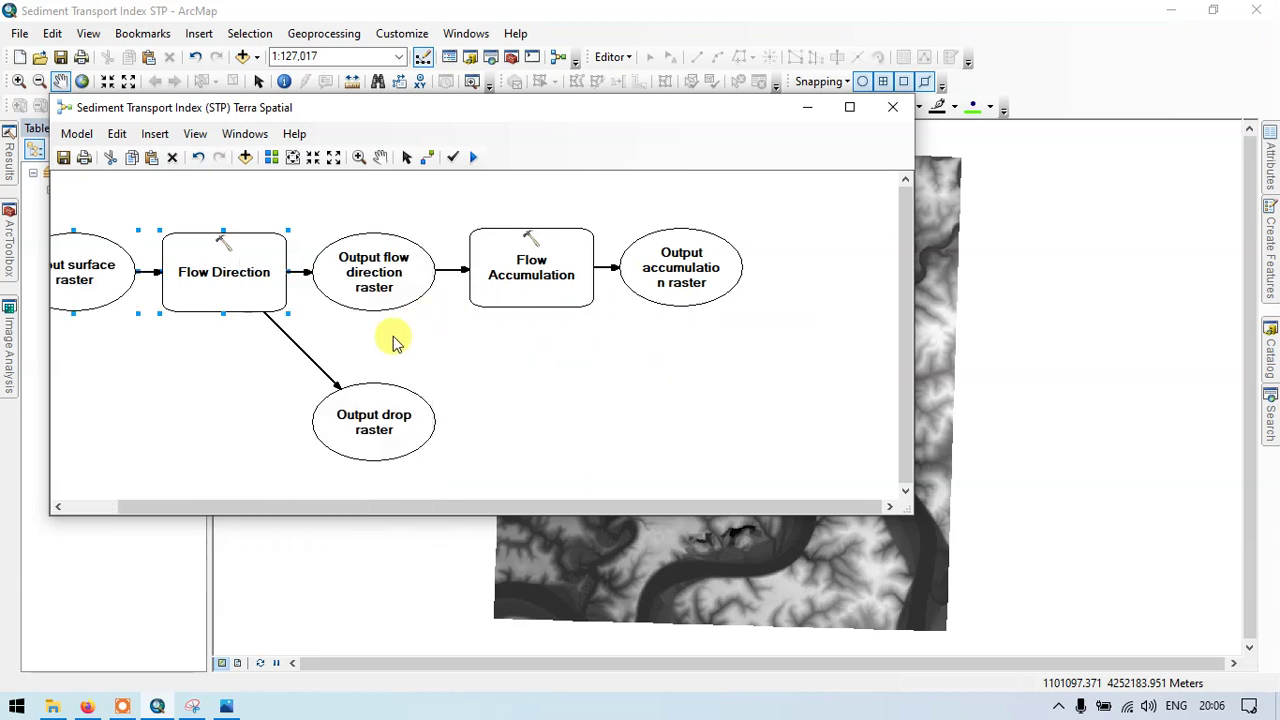
# Step: Rename the Input surface raster variable to "Input DEM"
pyautogui.moveTo(451, 507); pyautogui.dragTo(333, 490)
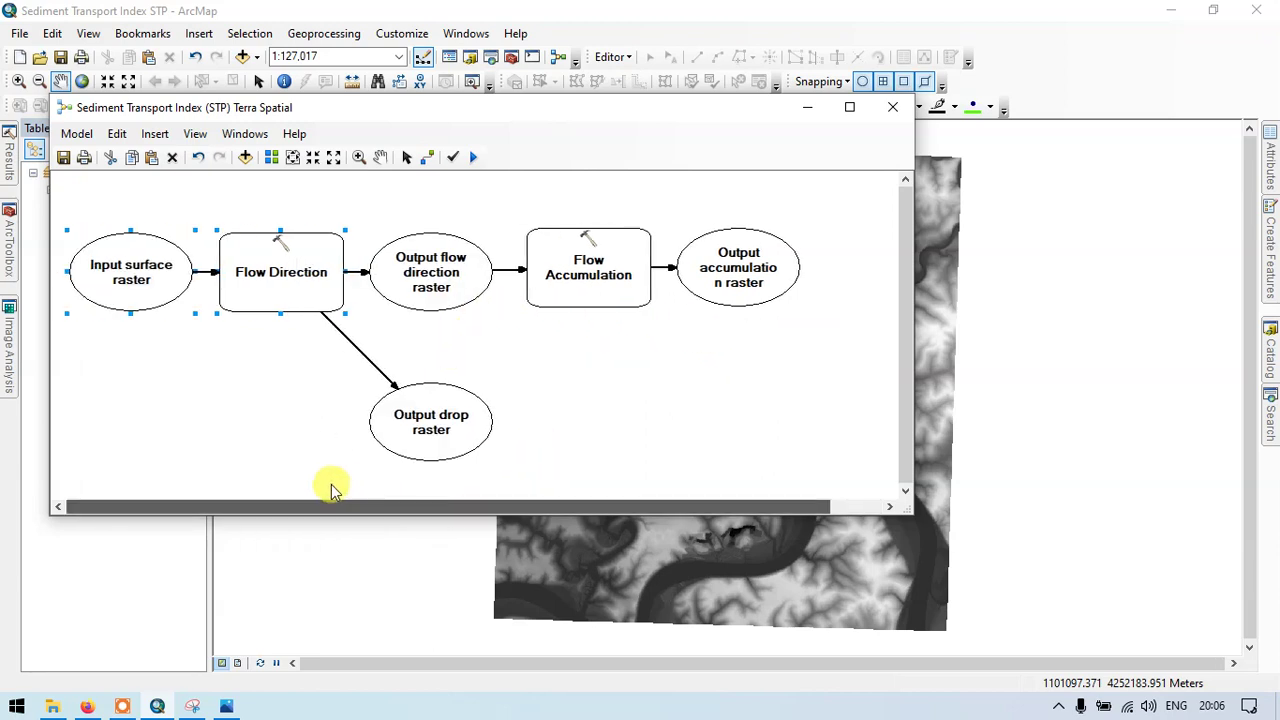
pyautogui.rightClick(121, 260)
pyautogui.click(200, 480)
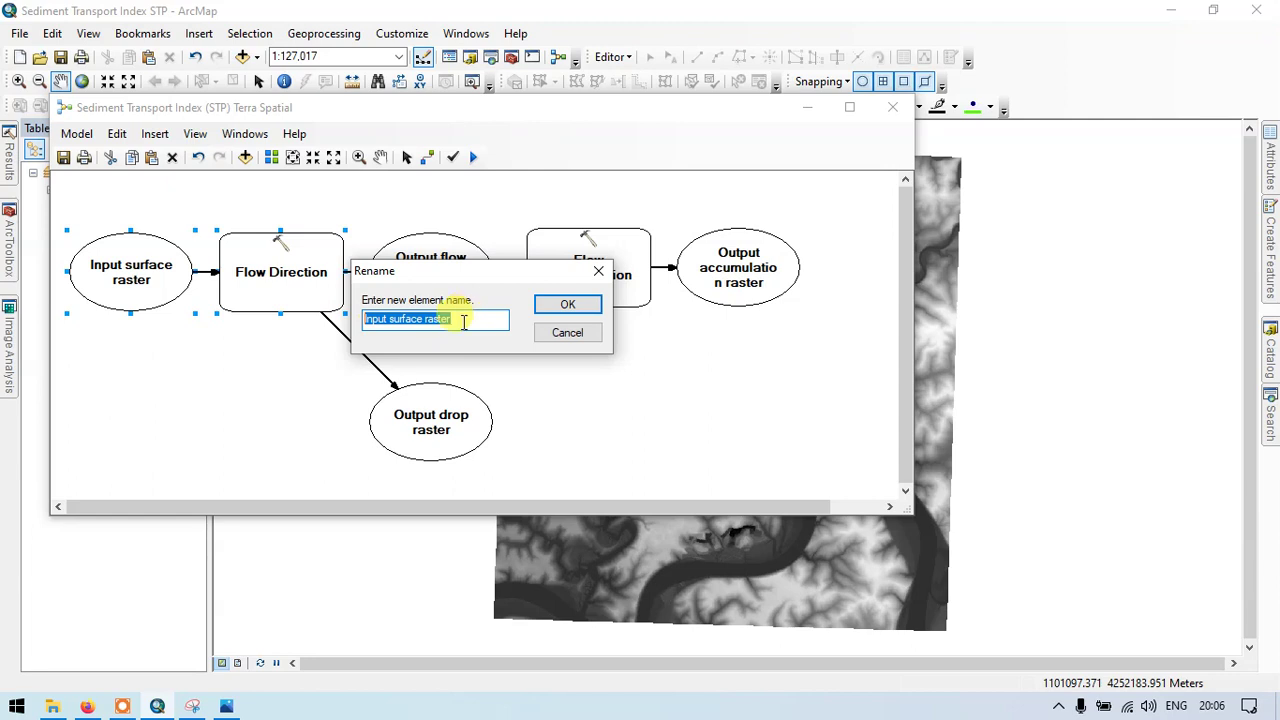
pyautogui.moveTo(452, 318); pyautogui.dragTo(389, 320)
pyautogui.press('BackSpace')
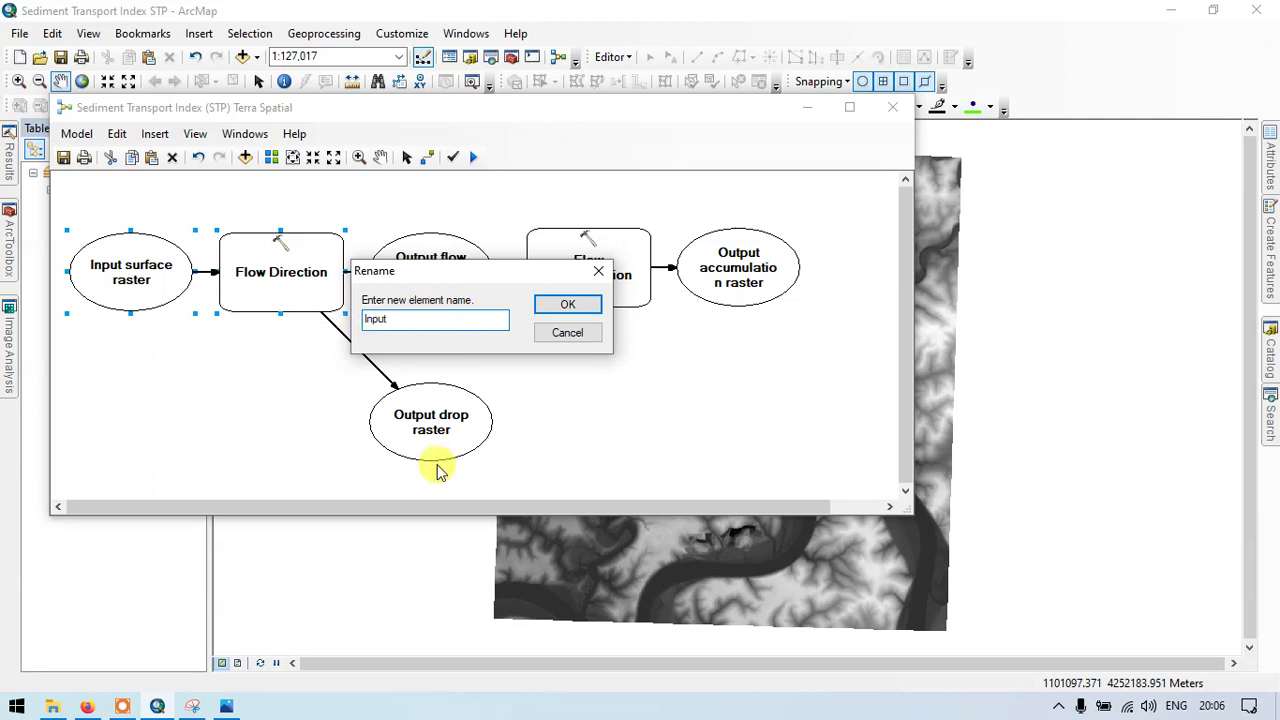
pyautogui.write('D')
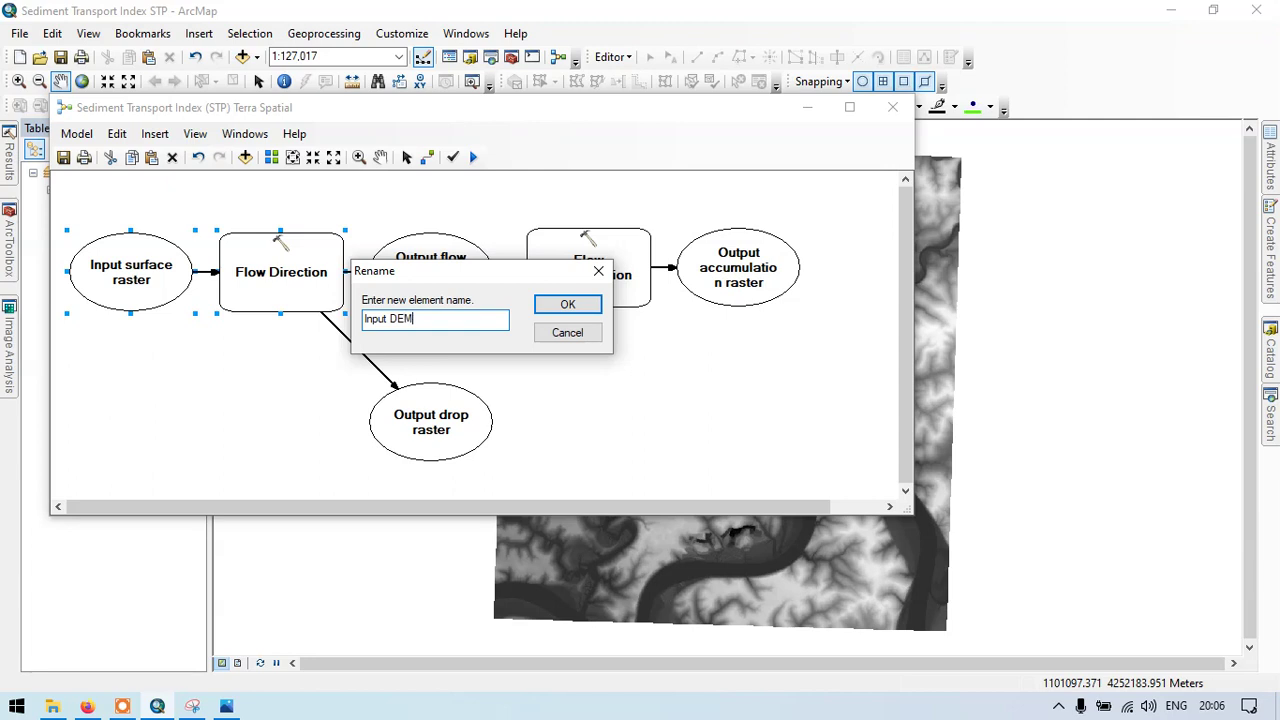
pyautogui.write('EM')
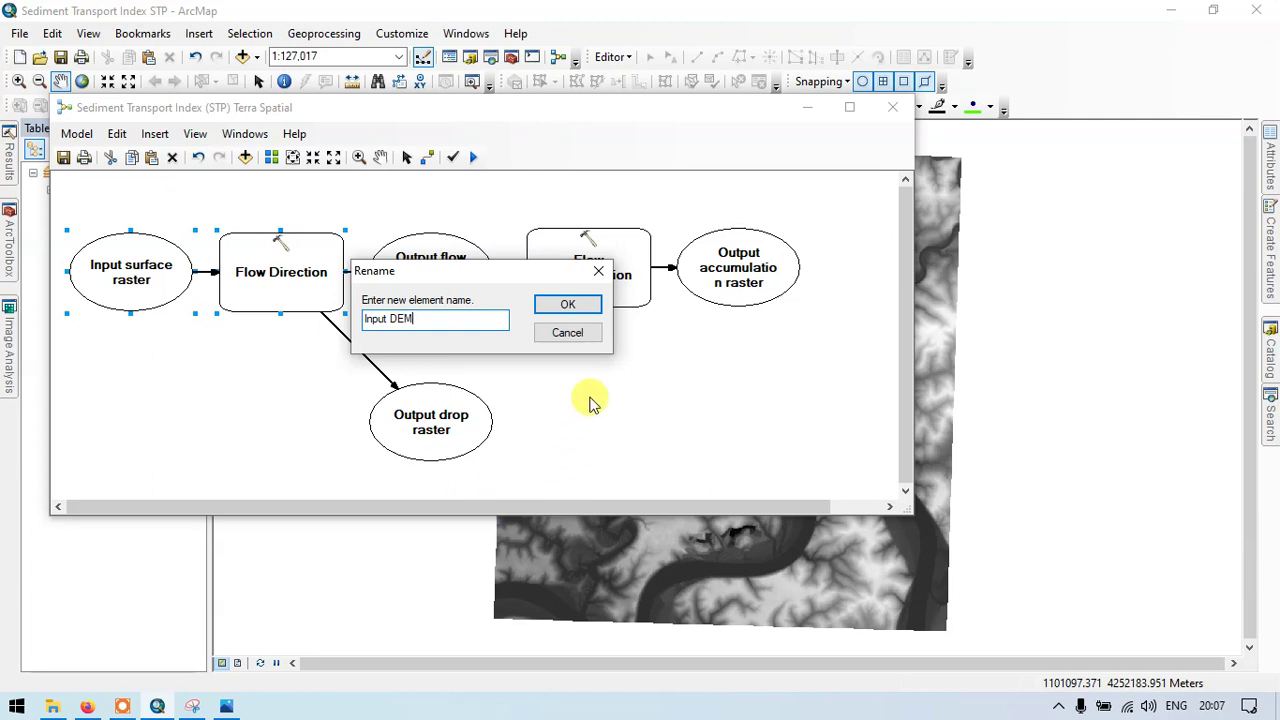
pyautogui.click(567, 304)
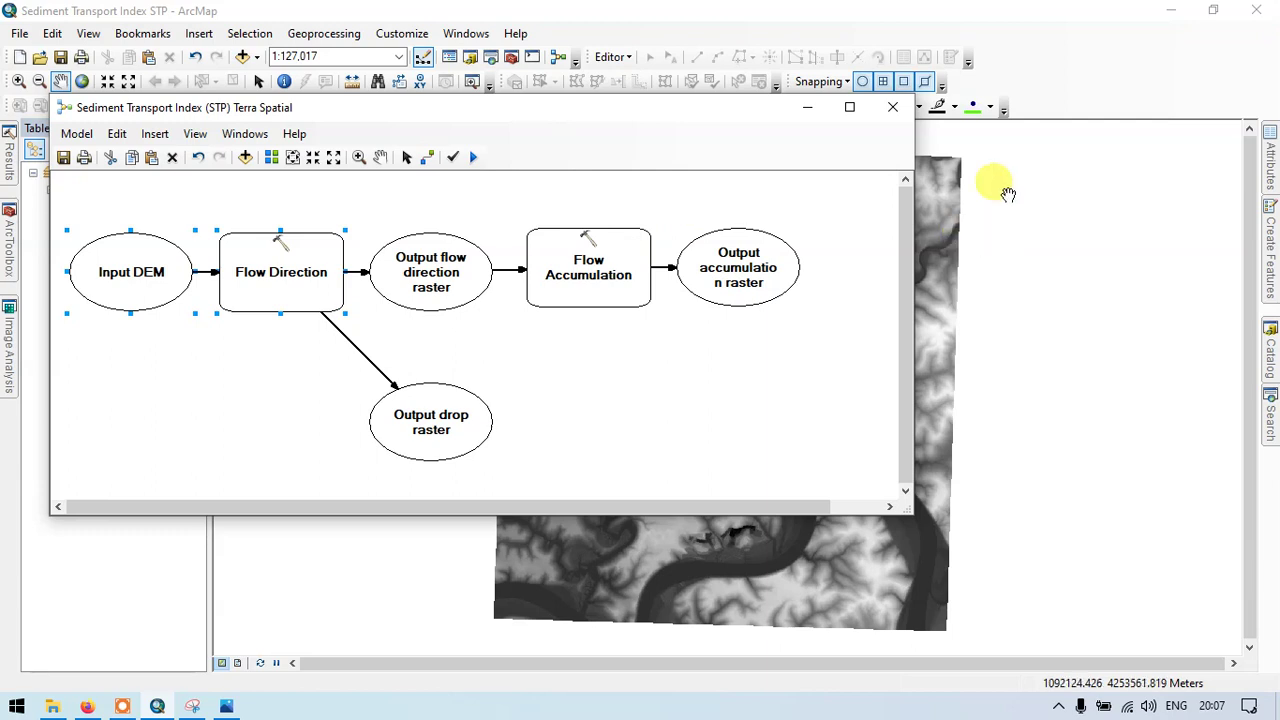
# Step: Search for "slope" and place the Spatial Analyst Slope tool in the model, clear of the output accumulation raster
pyautogui.click(1270, 412)
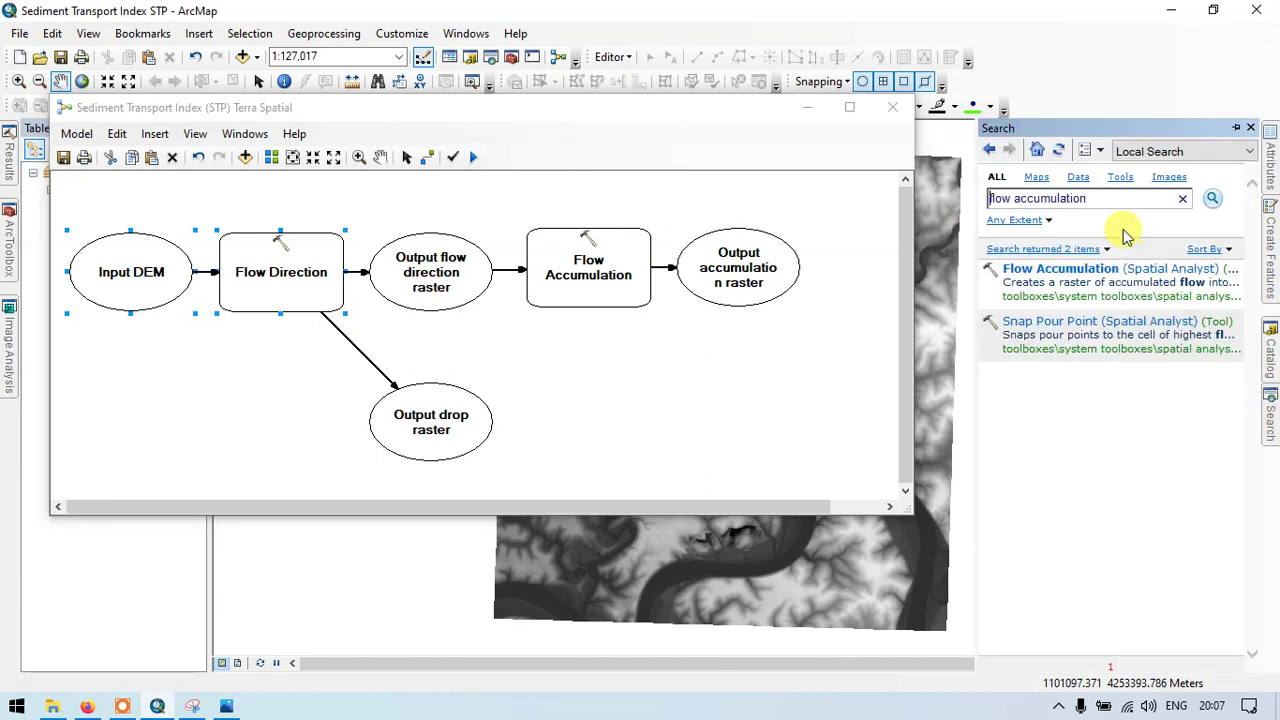
pyautogui.moveTo(1100, 200); pyautogui.dragTo(929, 214)
pyautogui.press('BackSpace')
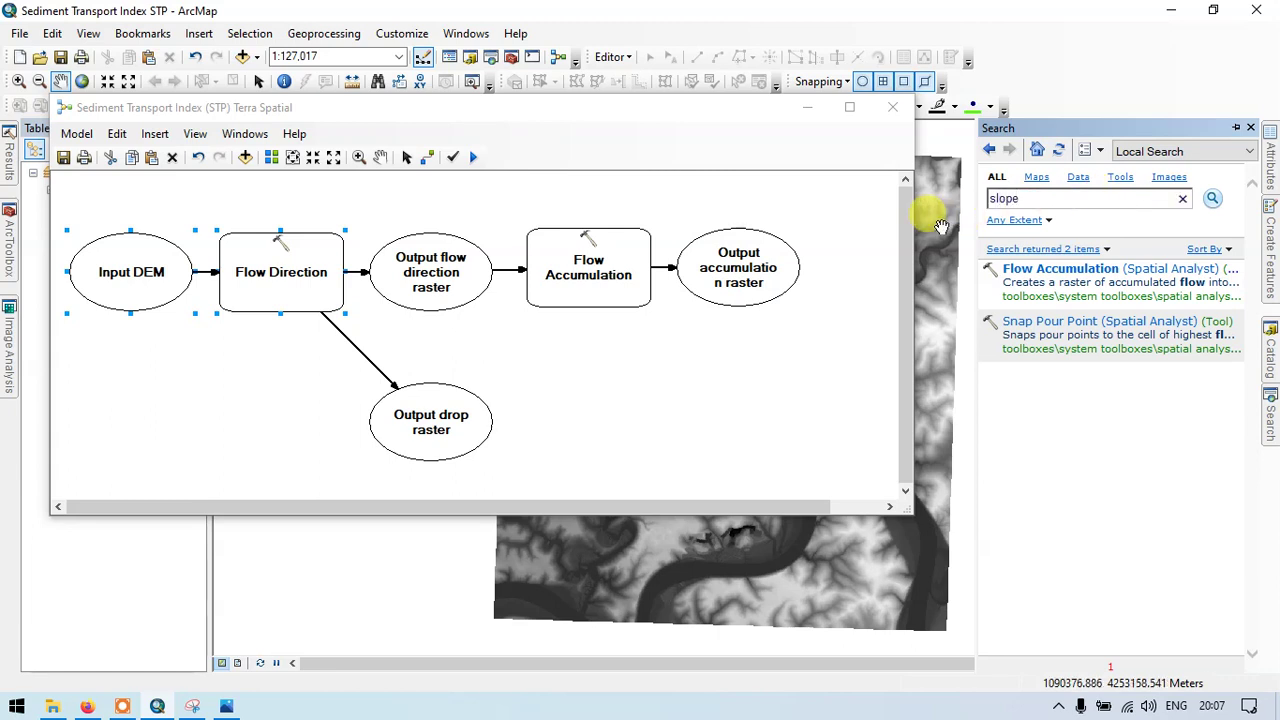
pyautogui.click(1214, 199)
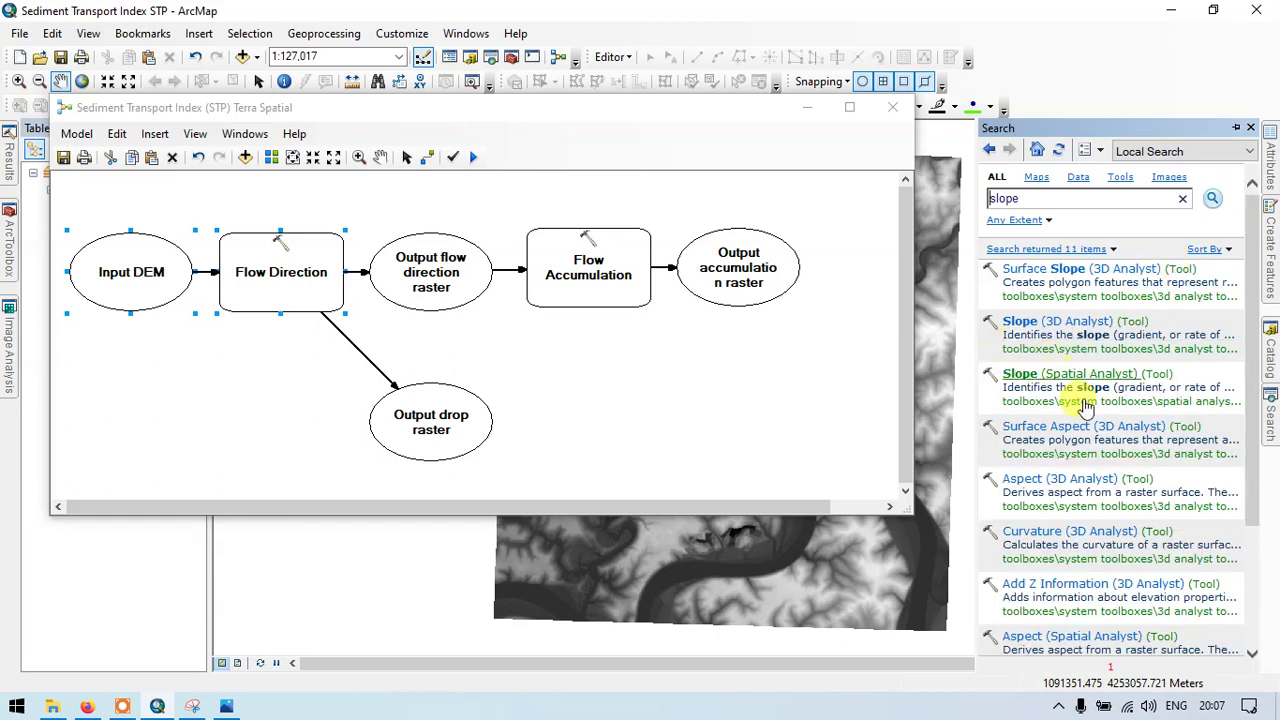
pyautogui.moveTo(1097, 378); pyautogui.dragTo(858, 264)
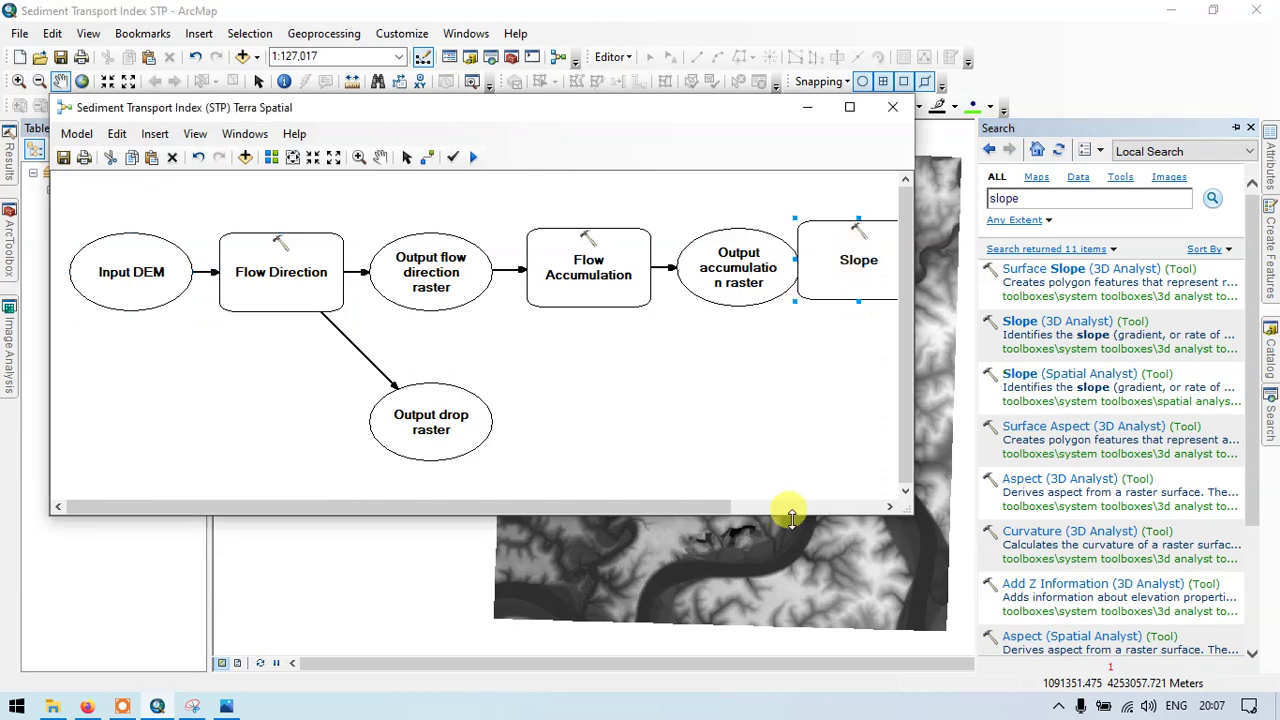
pyautogui.moveTo(723, 508); pyautogui.dragTo(821, 508)
pyautogui.moveTo(684, 225); pyautogui.dragTo(723, 241)
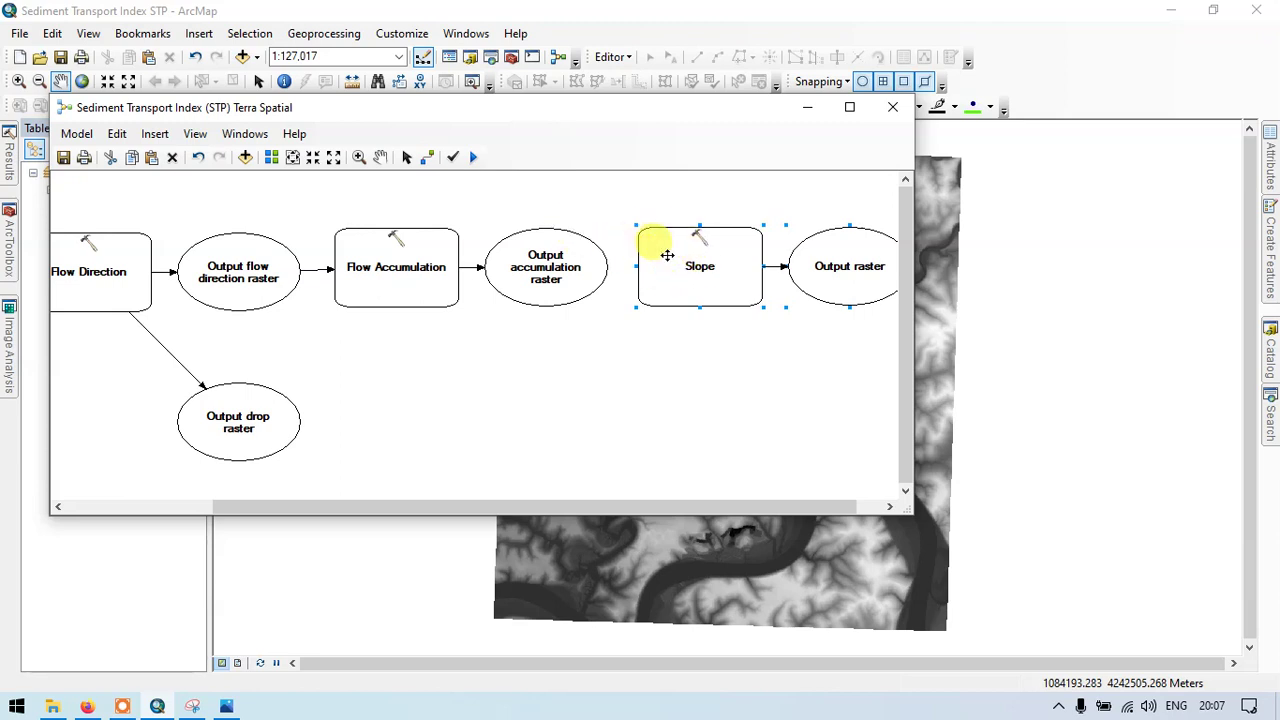
# Step: Set the Slope tool's input raster to the Input DEM variable and accept the parameters
pyautogui.moveTo(667, 255)
pyautogui.moveTo(612, 508); pyautogui.dragTo(381, 490)
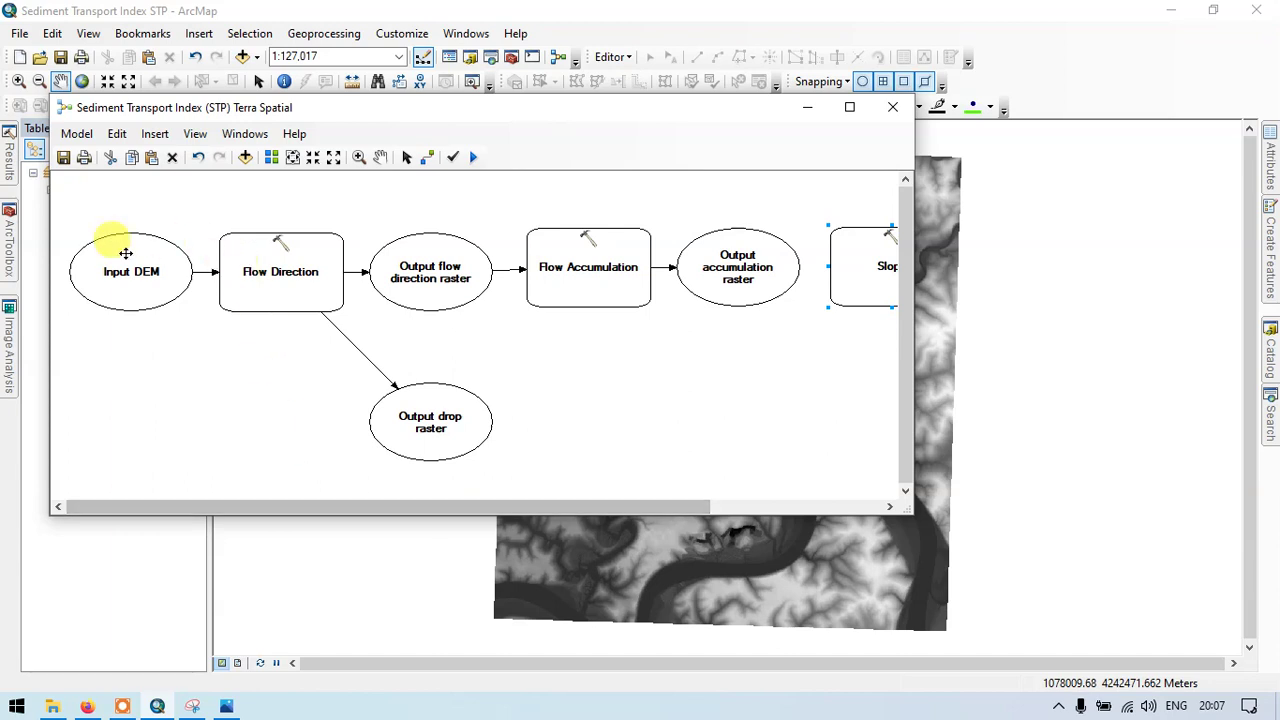
pyautogui.moveTo(463, 509); pyautogui.dragTo(686, 520)
pyautogui.doubleClick(672, 262)
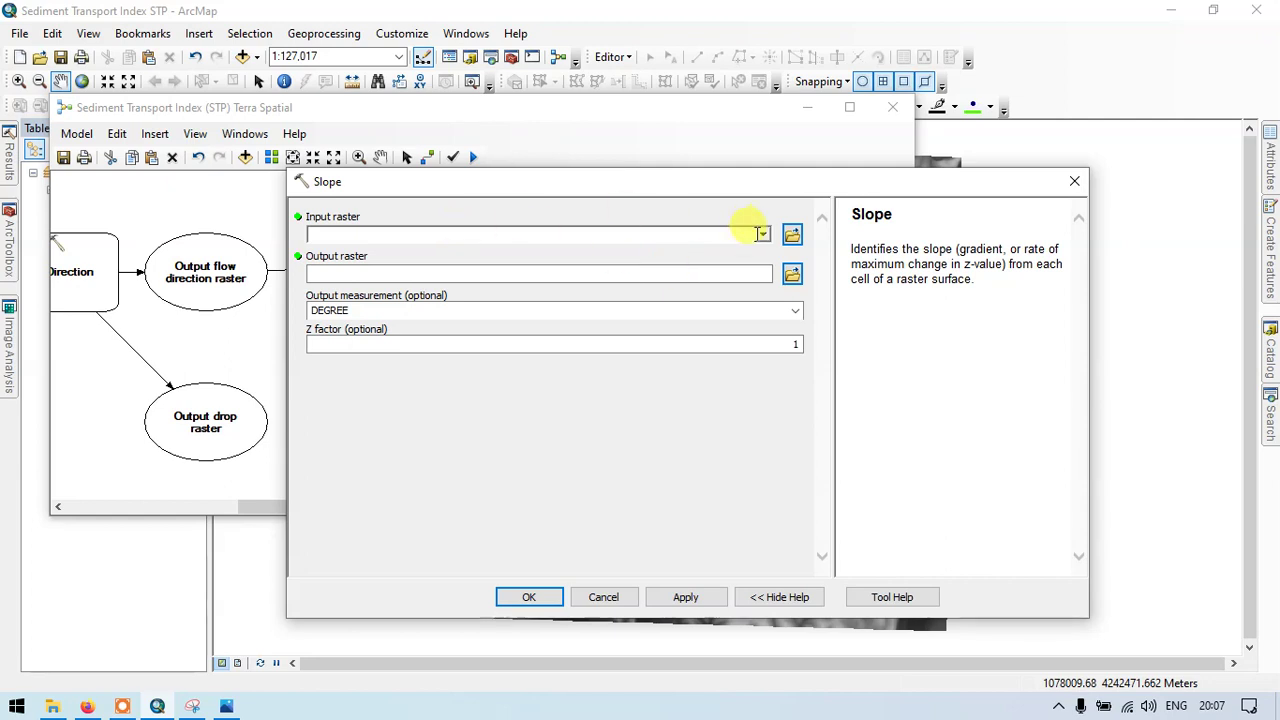
pyautogui.click(764, 240)
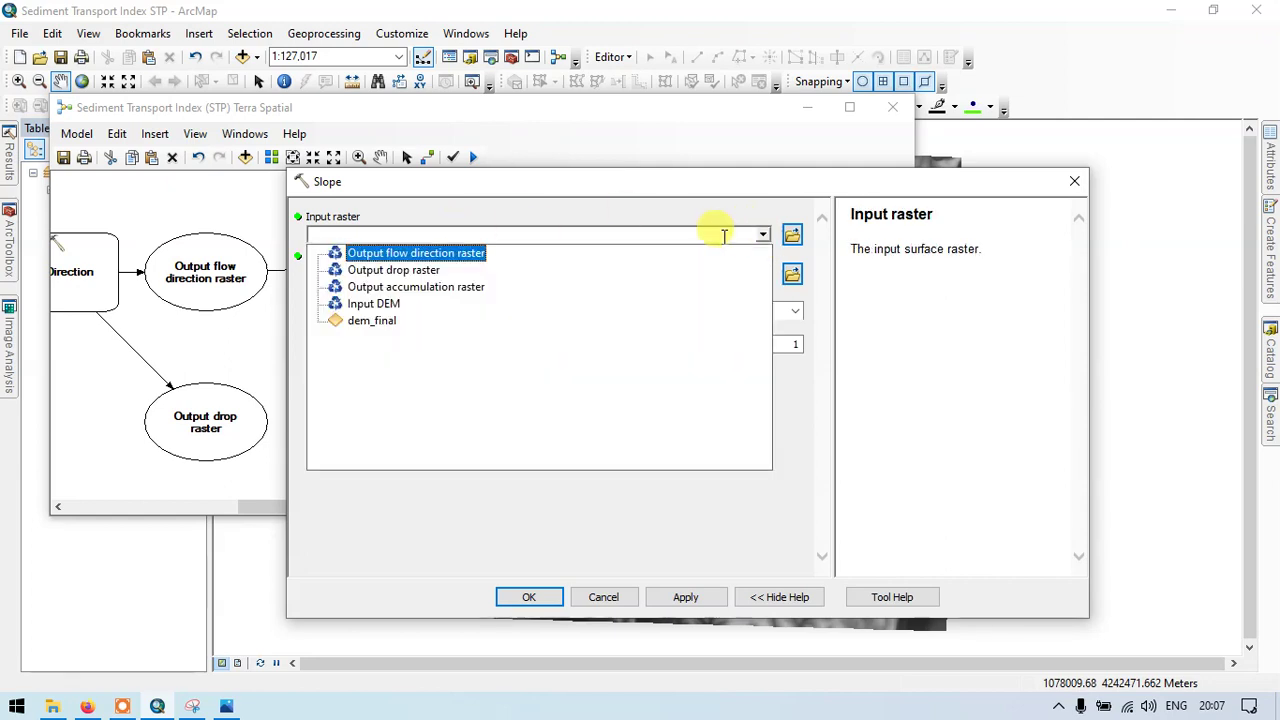
pyautogui.click(390, 304)
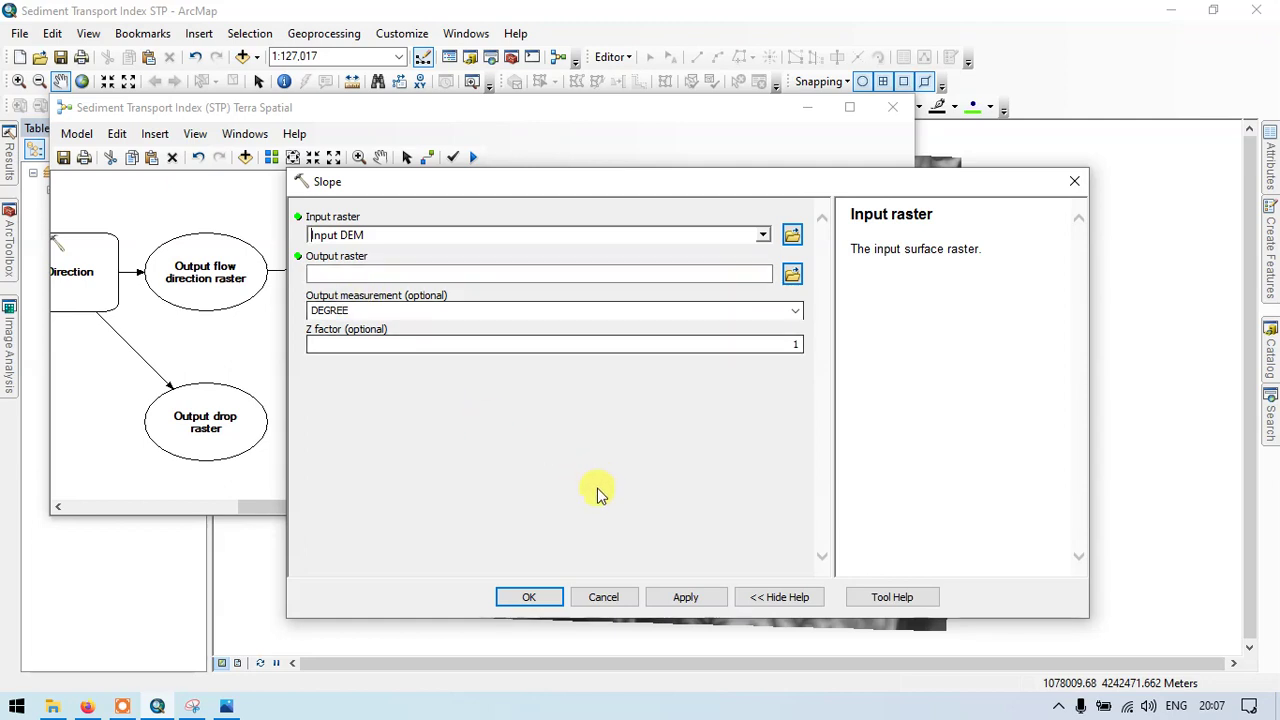
pyautogui.click(531, 597)
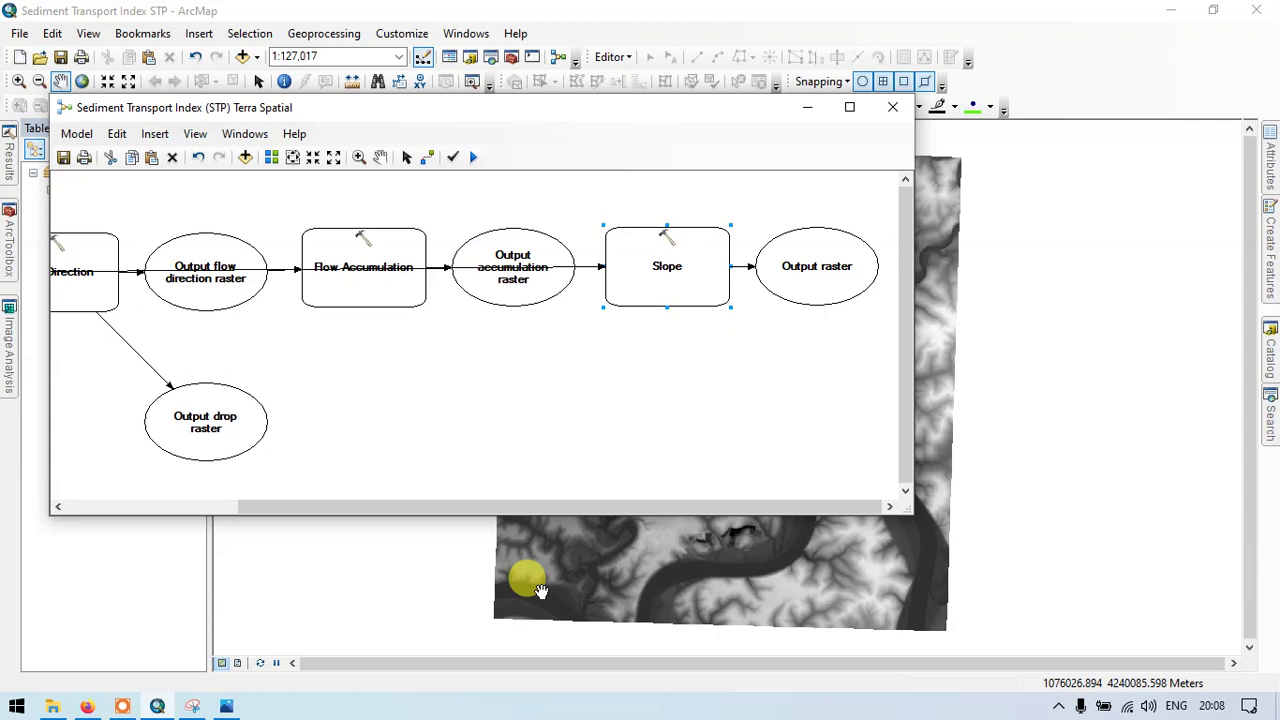
# Step: Apply the automatic layout to the model elements and check the rearranged diagram
pyautogui.click(272, 157)
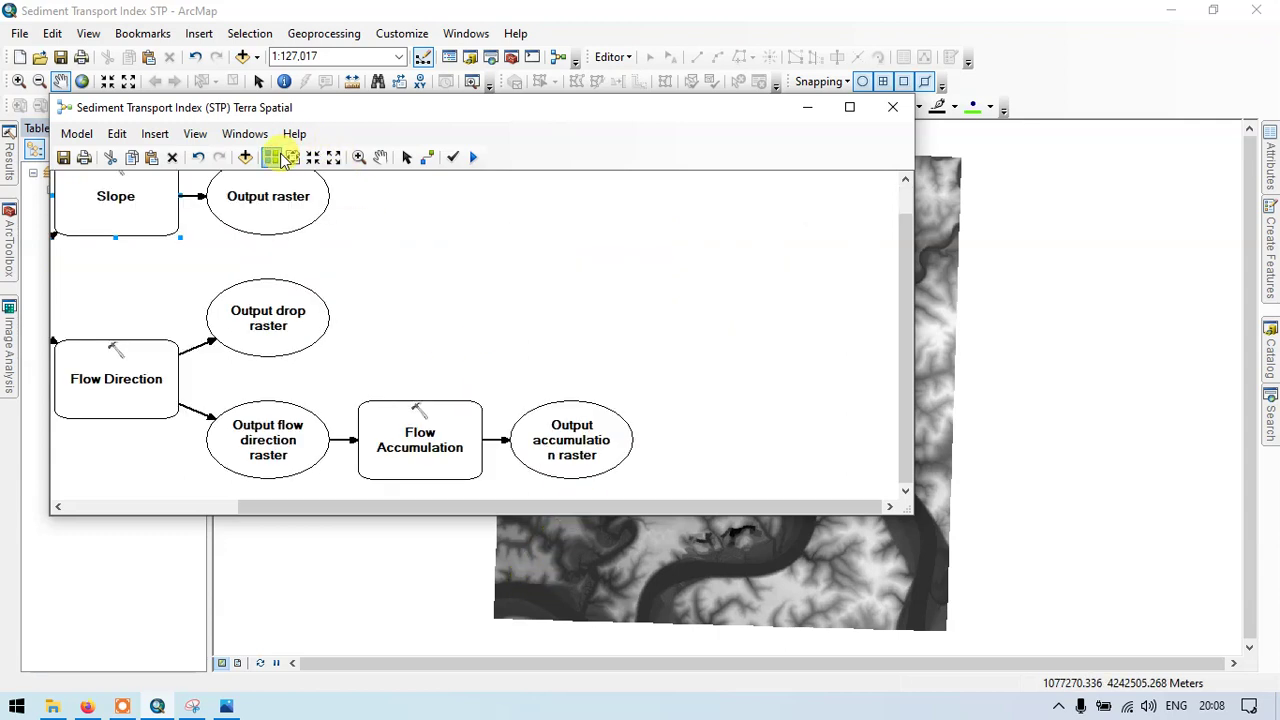
pyautogui.moveTo(714, 508); pyautogui.dragTo(567, 483)
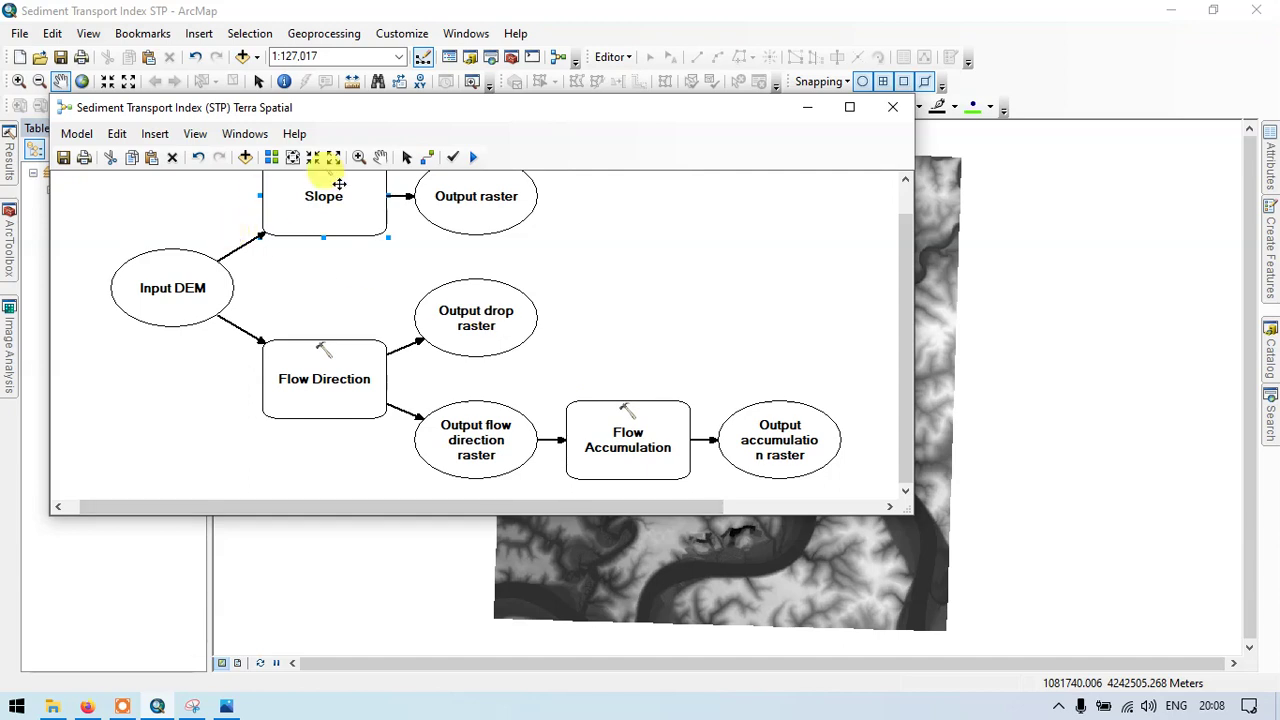
pyautogui.moveTo(697, 506); pyautogui.dragTo(828, 497)
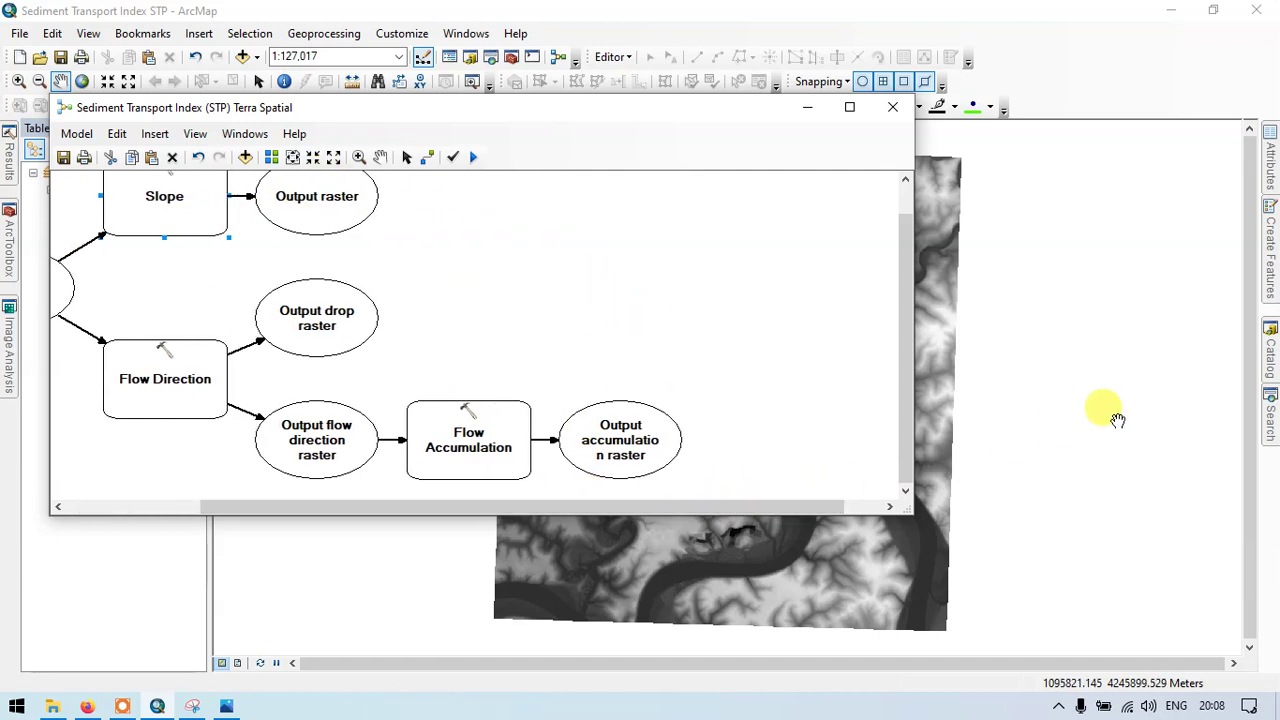
# Step: Search for "Raster calculator" and place the Spatial Analyst Raster Calculator tool in the model, in the free space beside the Slope output
pyautogui.click(1272, 395)
pyautogui.moveTo(1030, 199); pyautogui.dragTo(953, 193)
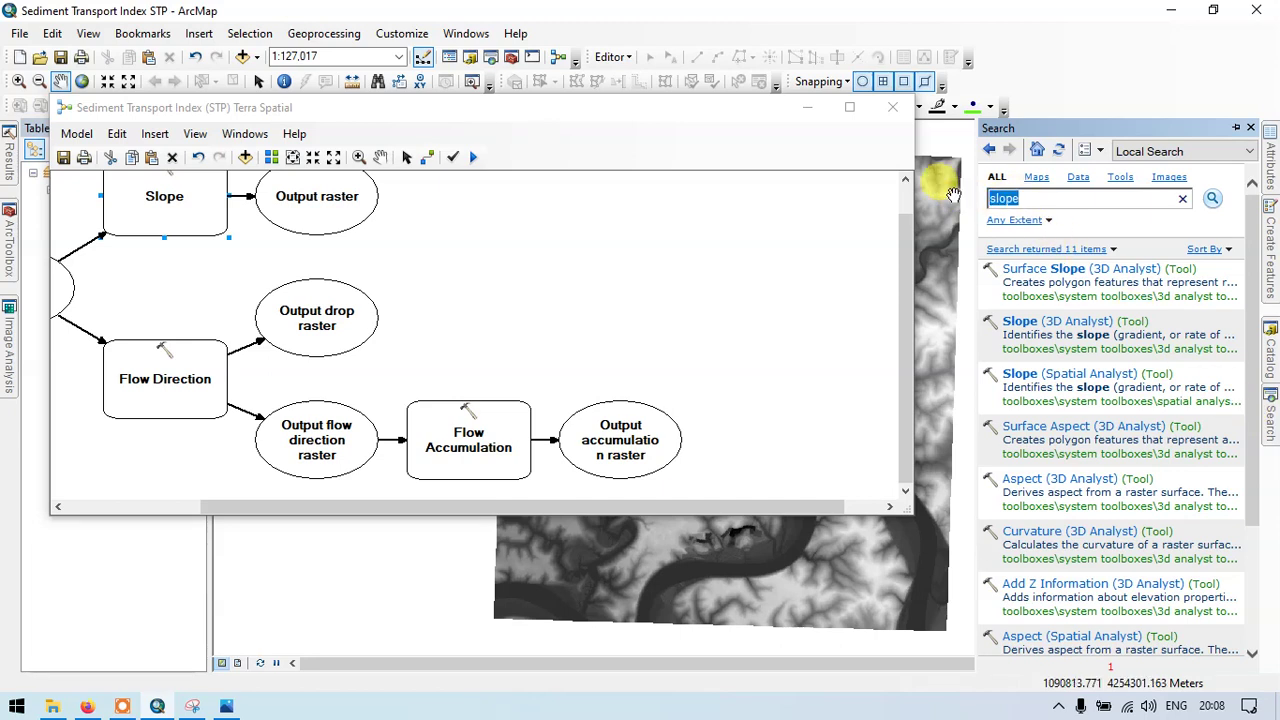
pyautogui.press('BackSpace')
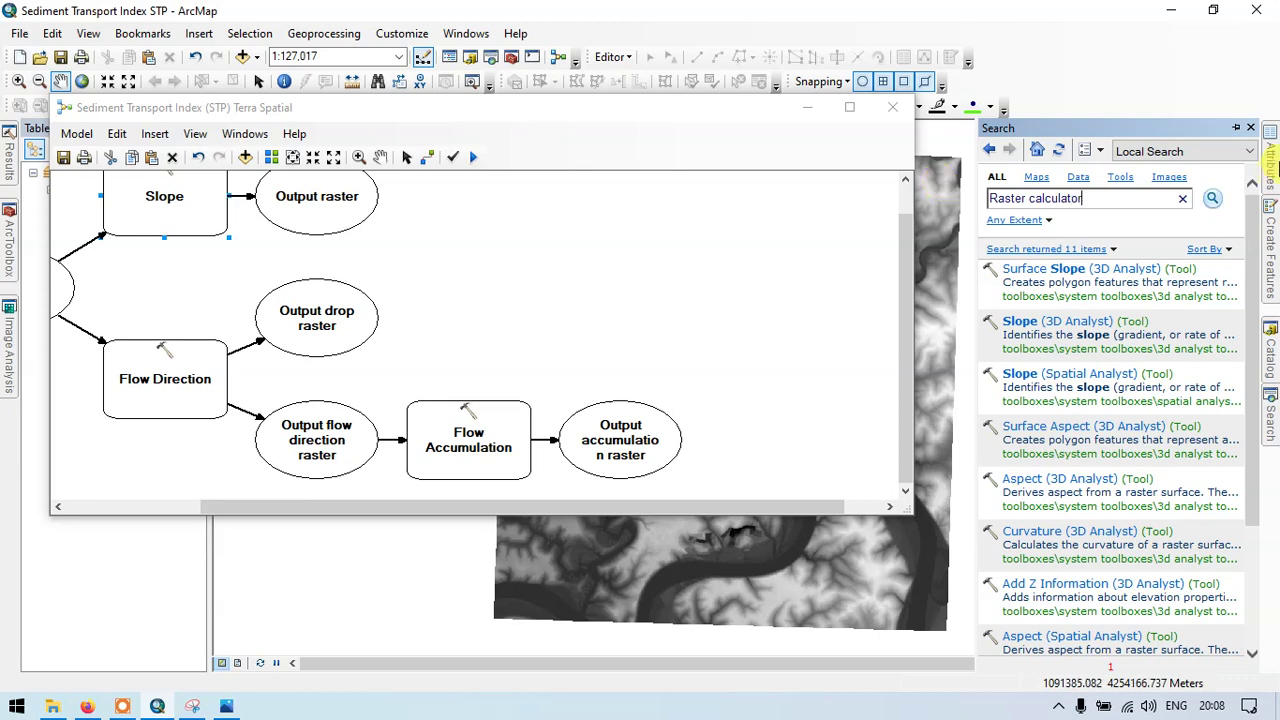
pyautogui.click(1212, 198)
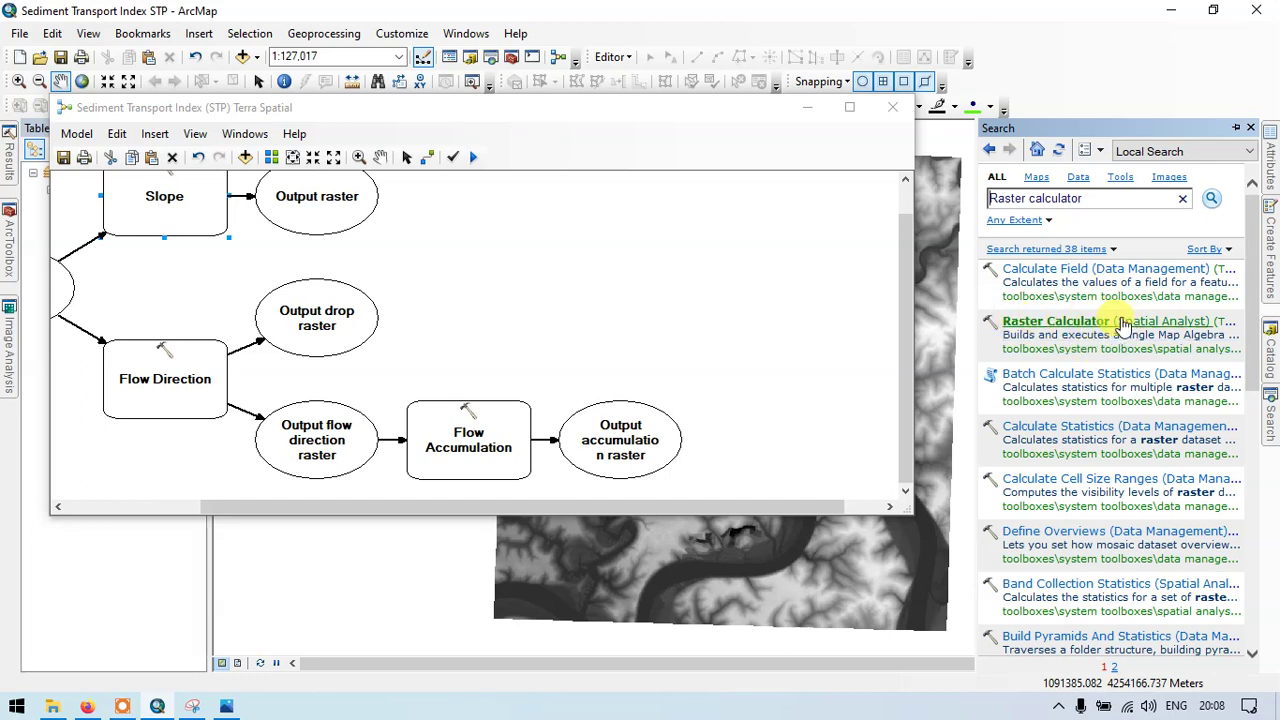
pyautogui.moveTo(1183, 327); pyautogui.dragTo(685, 271)
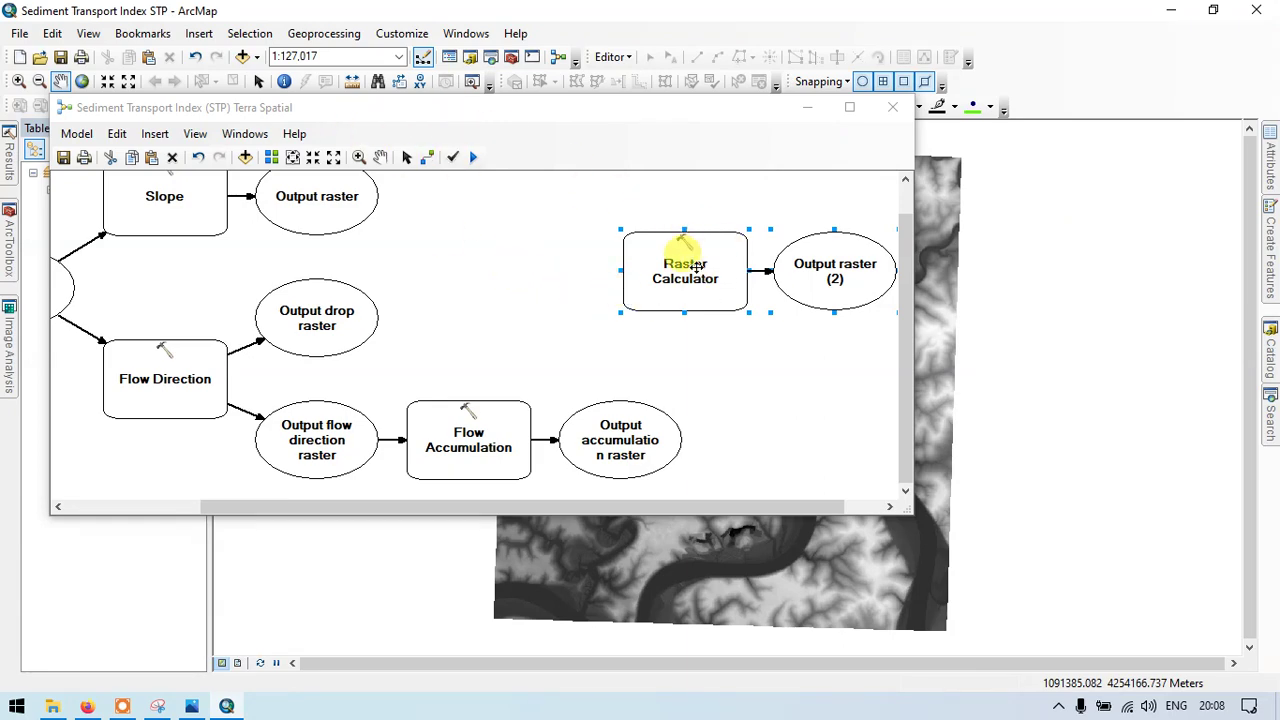
# Step: Begin the Raster Calculator's map algebra expression with Power("%Output accumulation raster%" / 22.13,0.6)
pyautogui.doubleClick(696, 267)
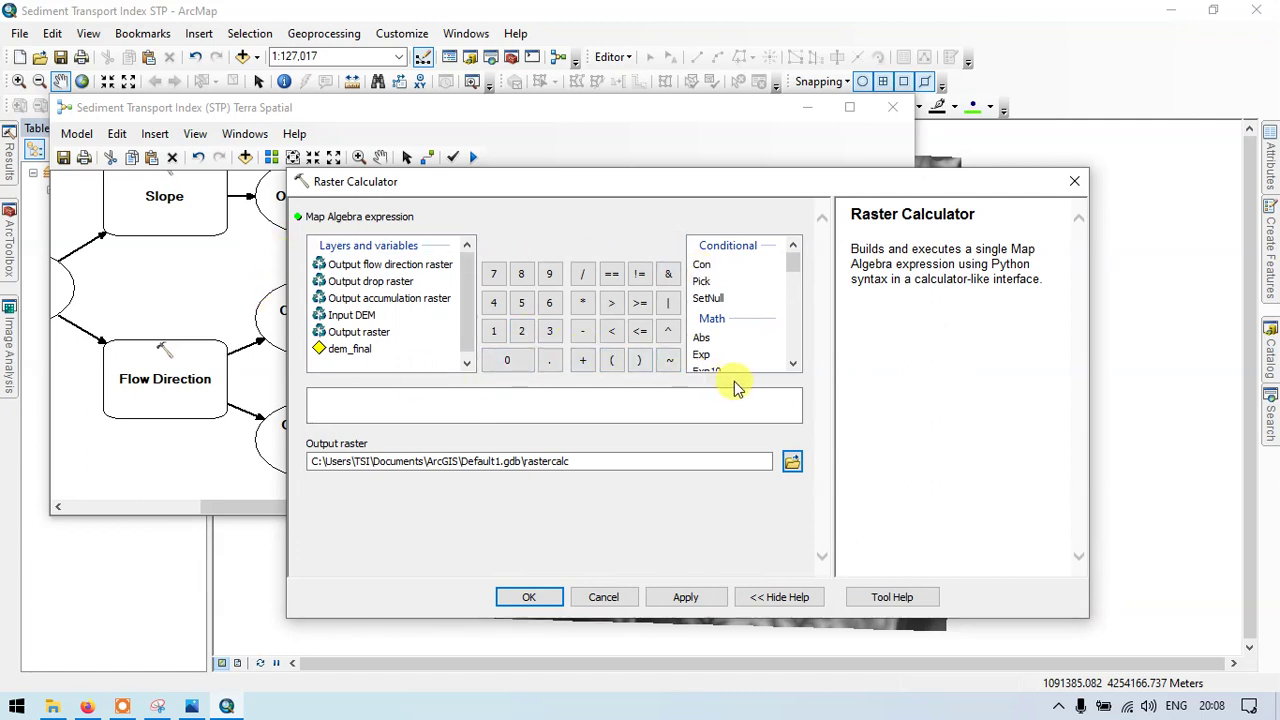
pyautogui.click(345, 395)
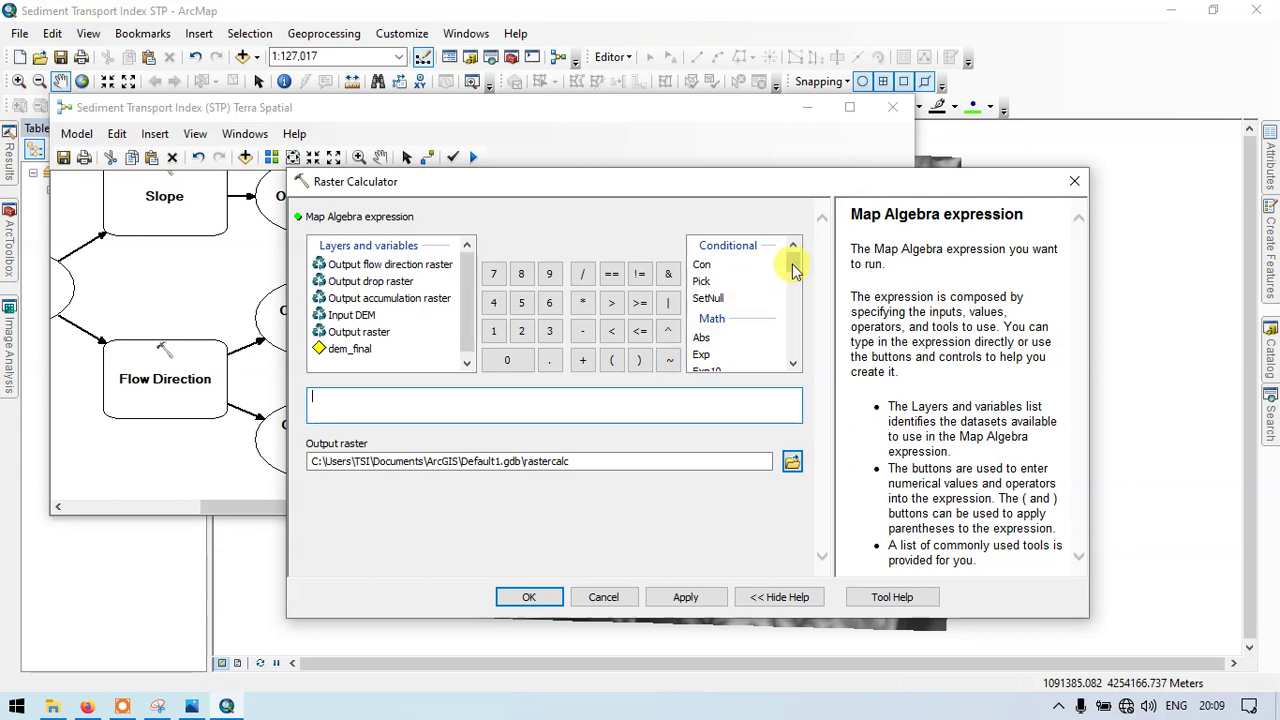
pyautogui.moveTo(791, 266); pyautogui.dragTo(800, 307)
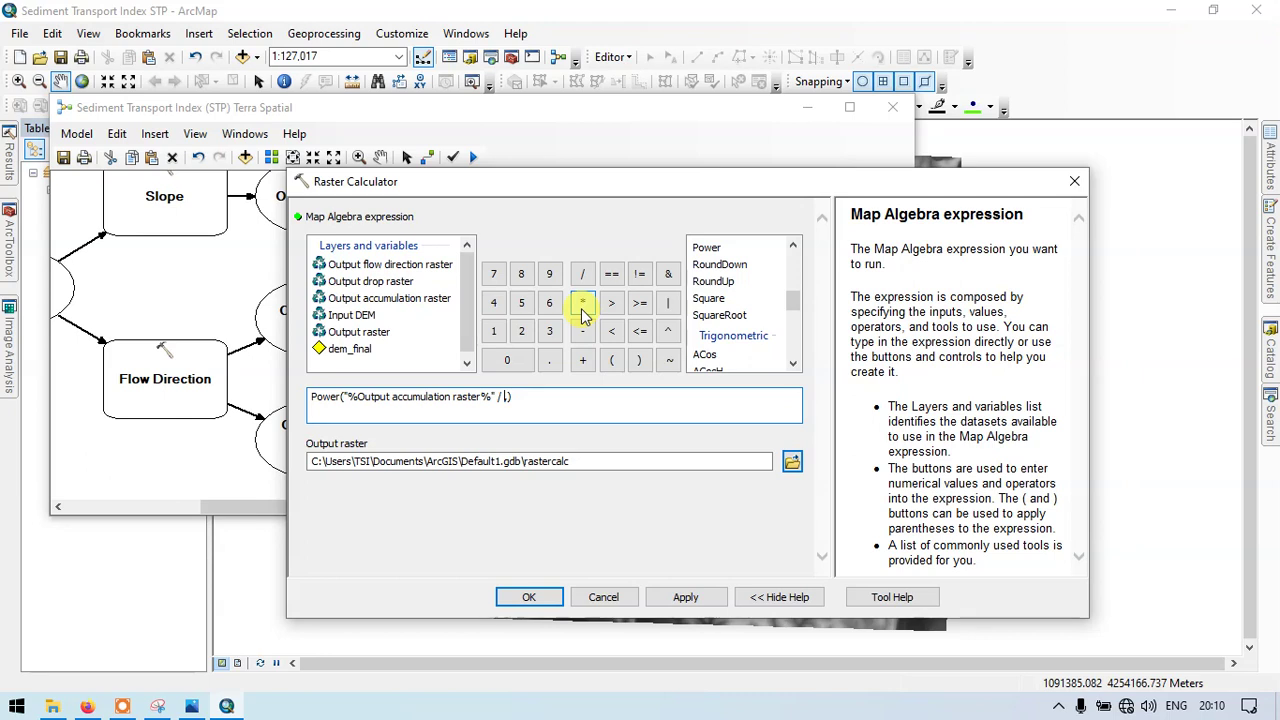
pyautogui.write(',')
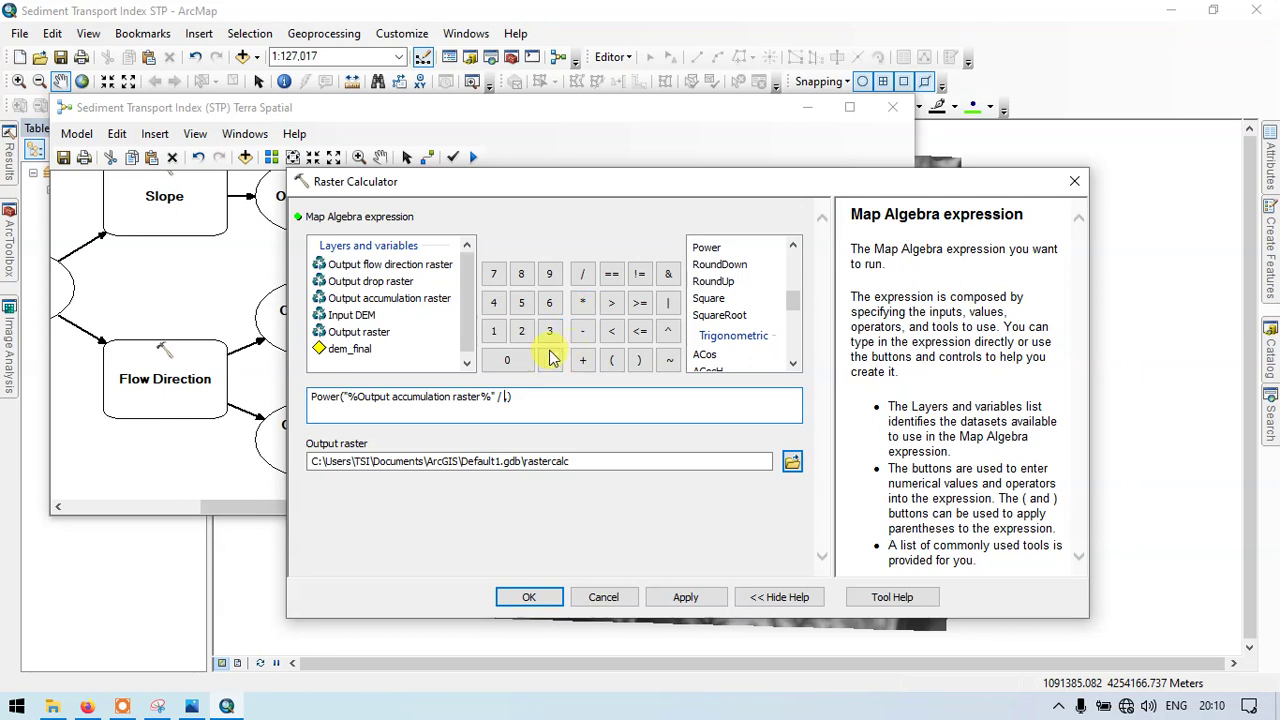
pyautogui.click(521, 331)
pyautogui.click(549, 360)
pyautogui.click(492, 331)
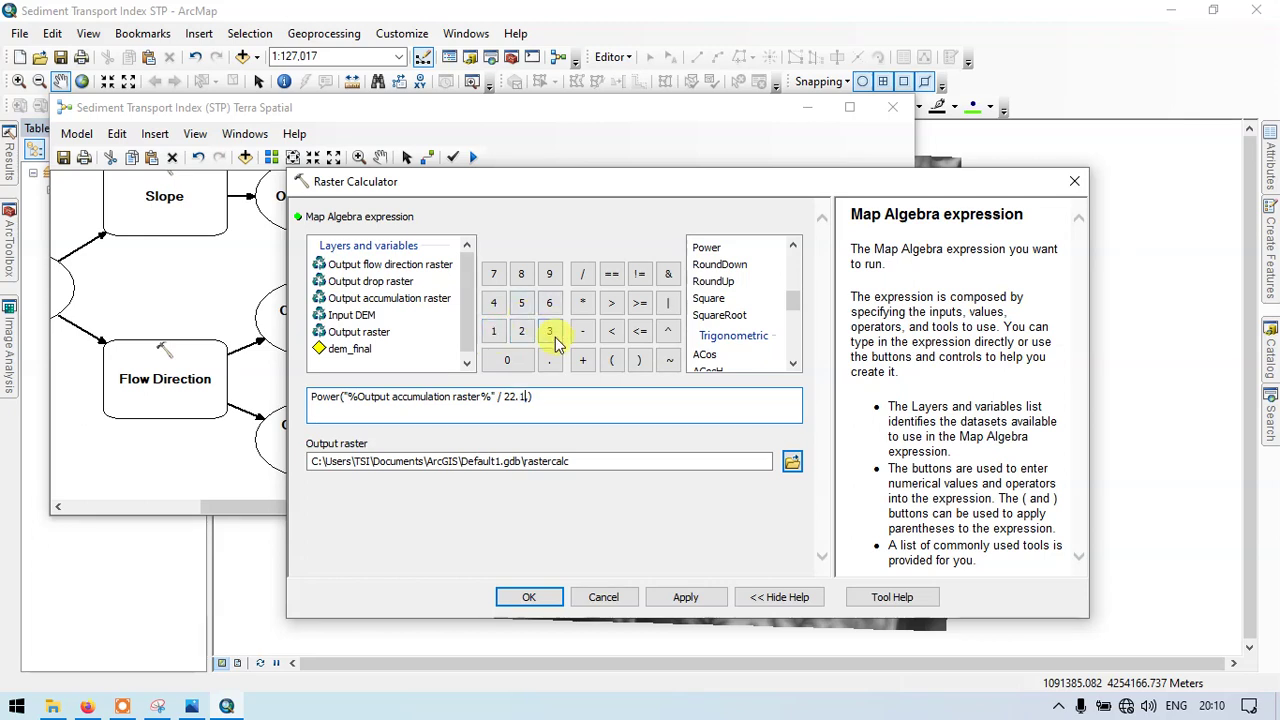
pyautogui.press('Delete')
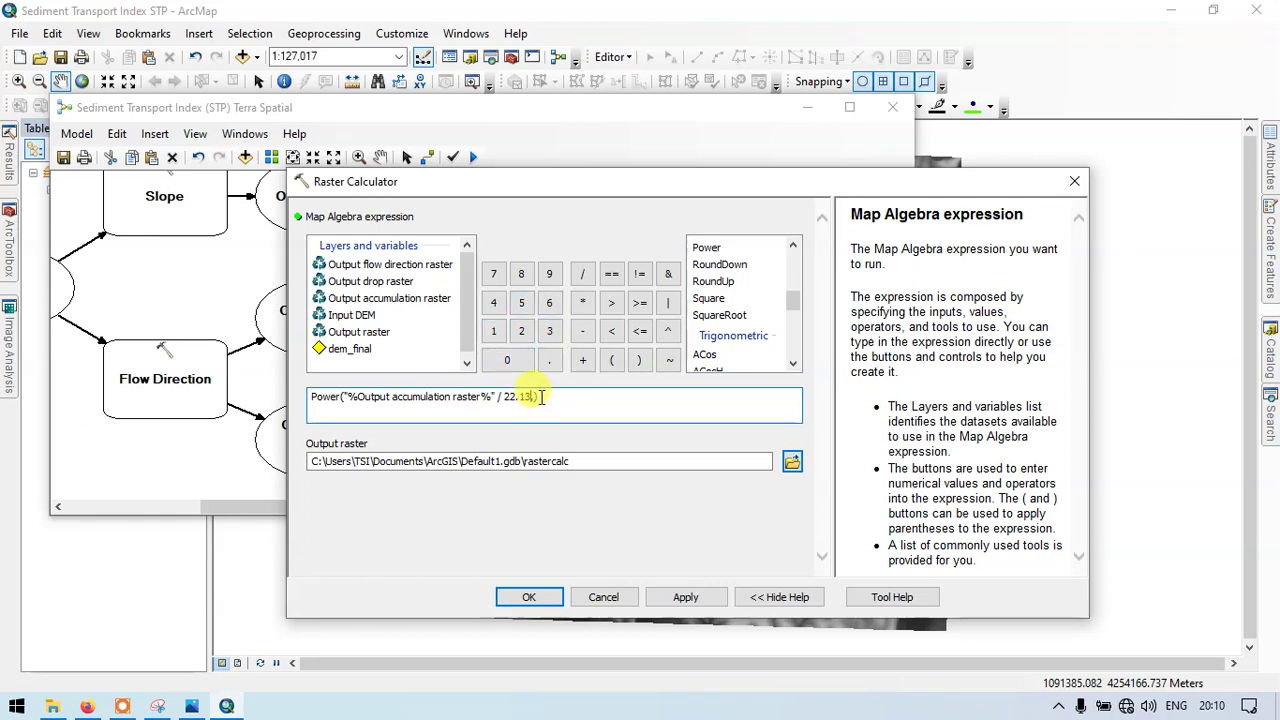
pyautogui.click(507, 358)
pyautogui.click(550, 358)
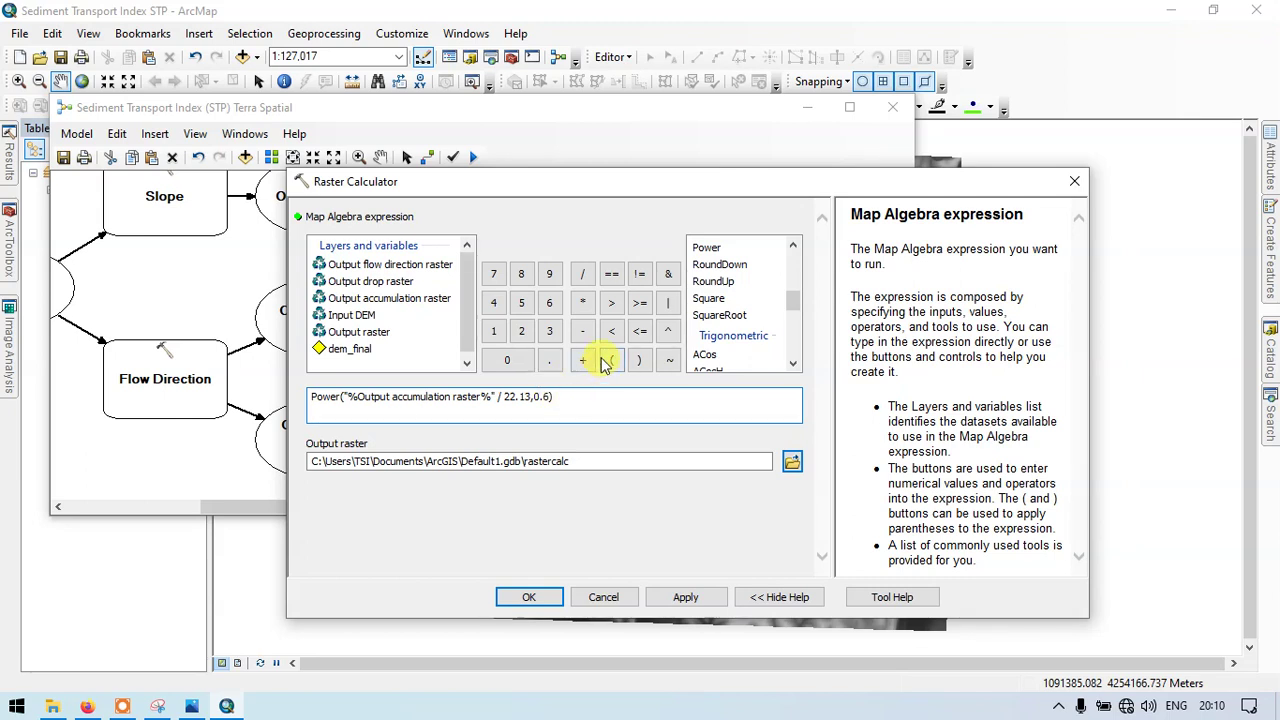
# Step: Multiply the expression by a second Power function containing Sin("%Output raster%"), using the Slope tool's output
pyautogui.doubleClick(710, 249)
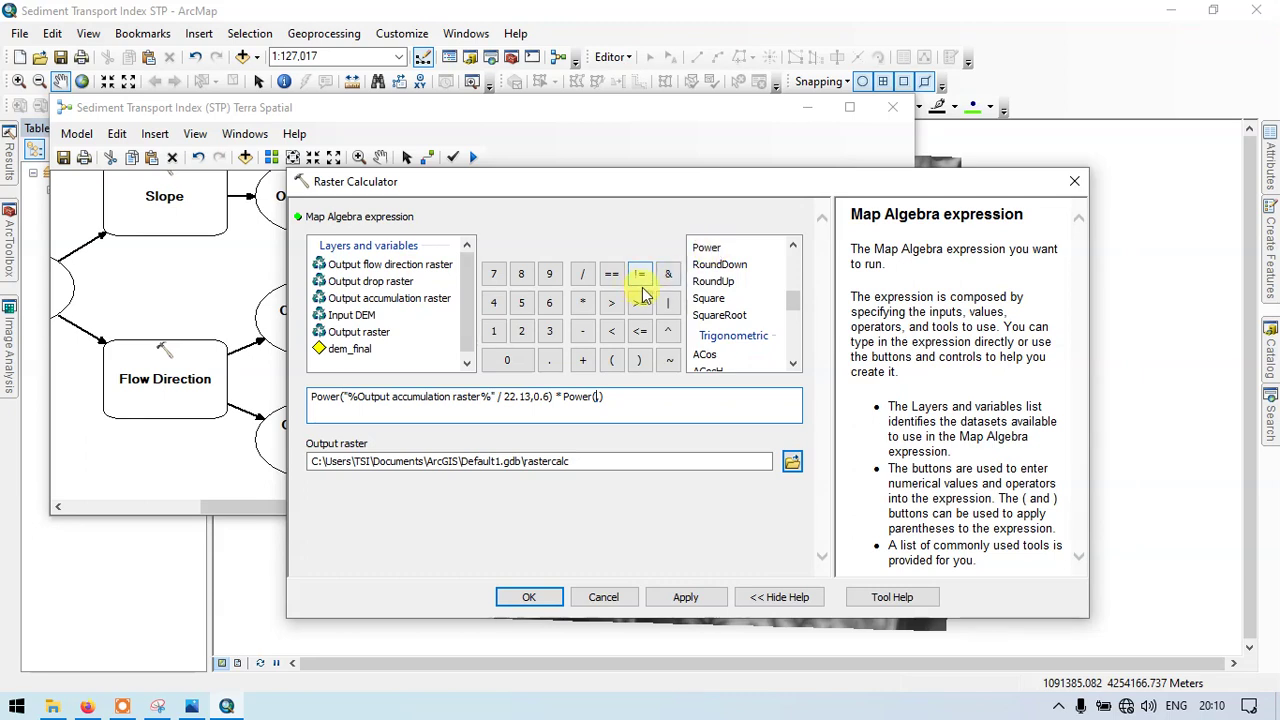
pyautogui.scroll(-3, 720, 316)
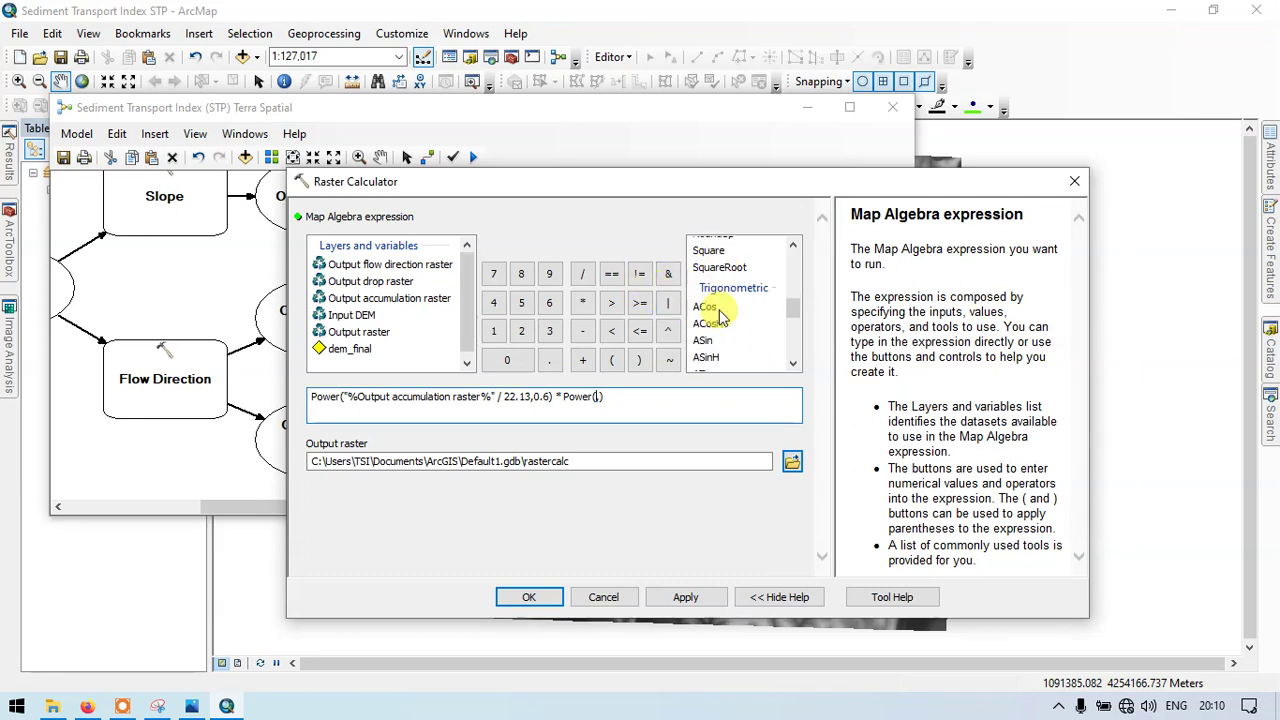
pyautogui.scroll(-1, 720, 316)
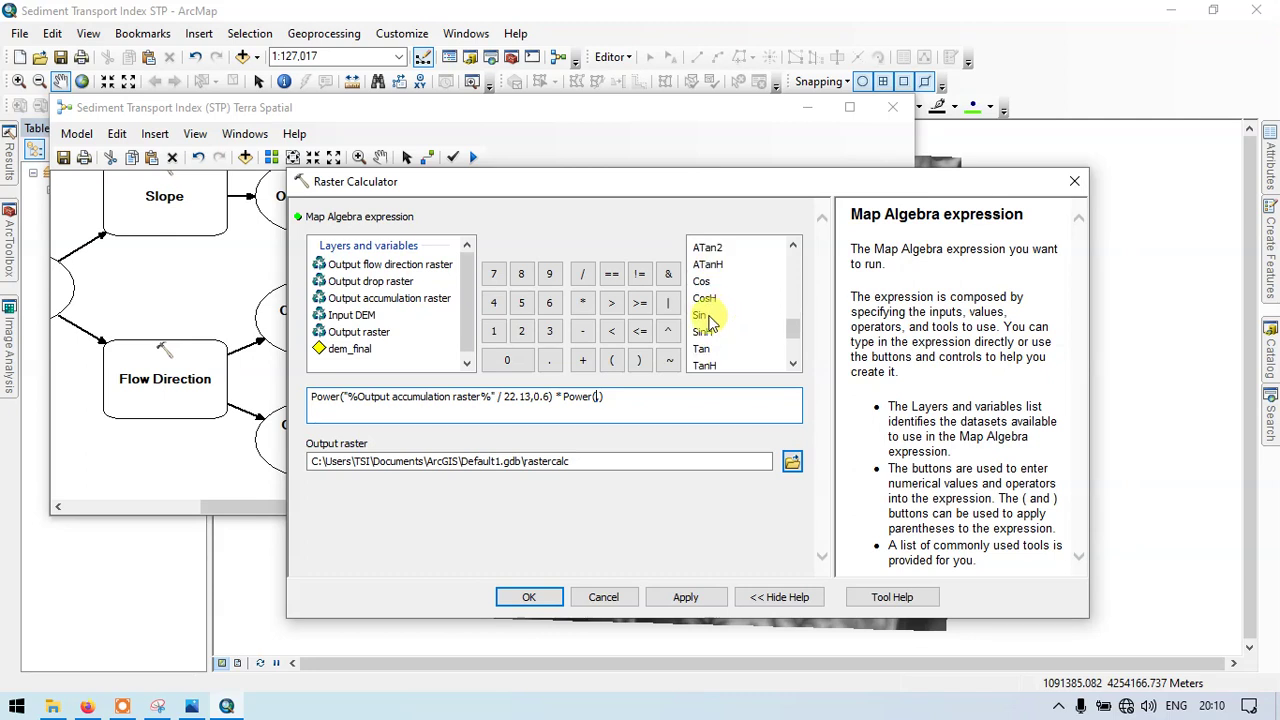
pyautogui.scroll(3, 710, 318)
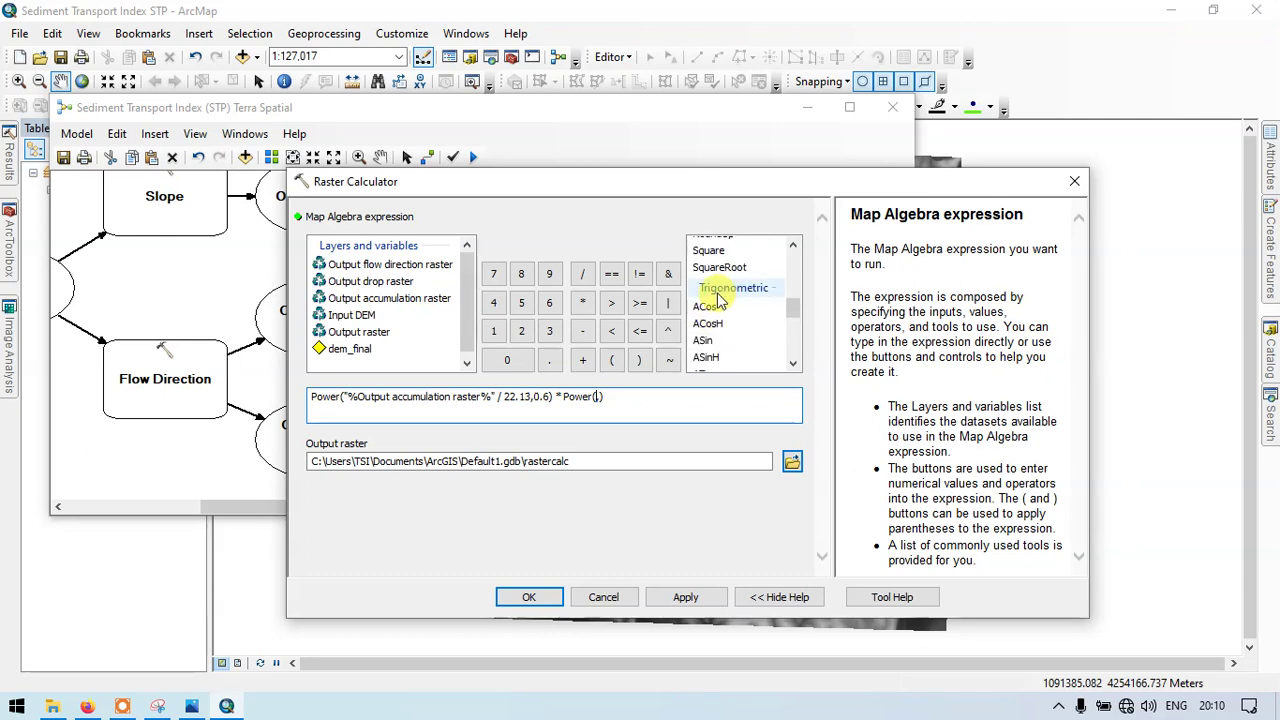
pyautogui.scroll(-2, 758, 304)
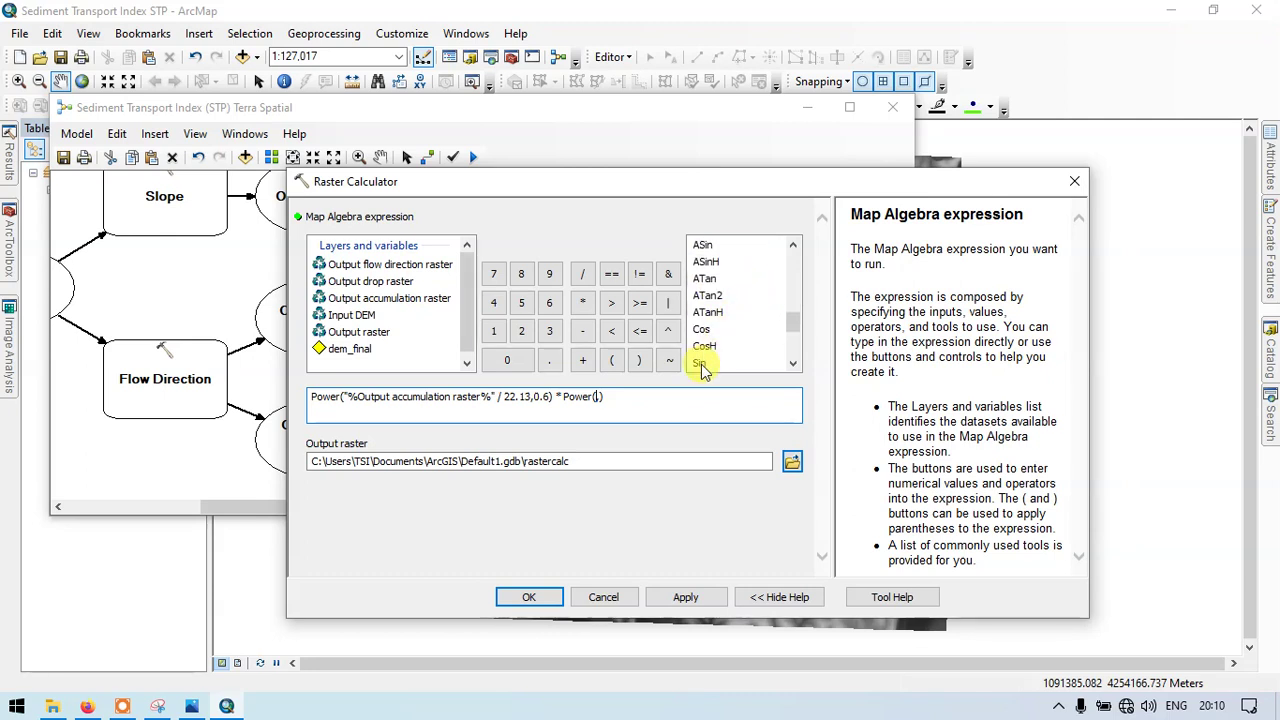
pyautogui.scroll(-1, 705, 368)
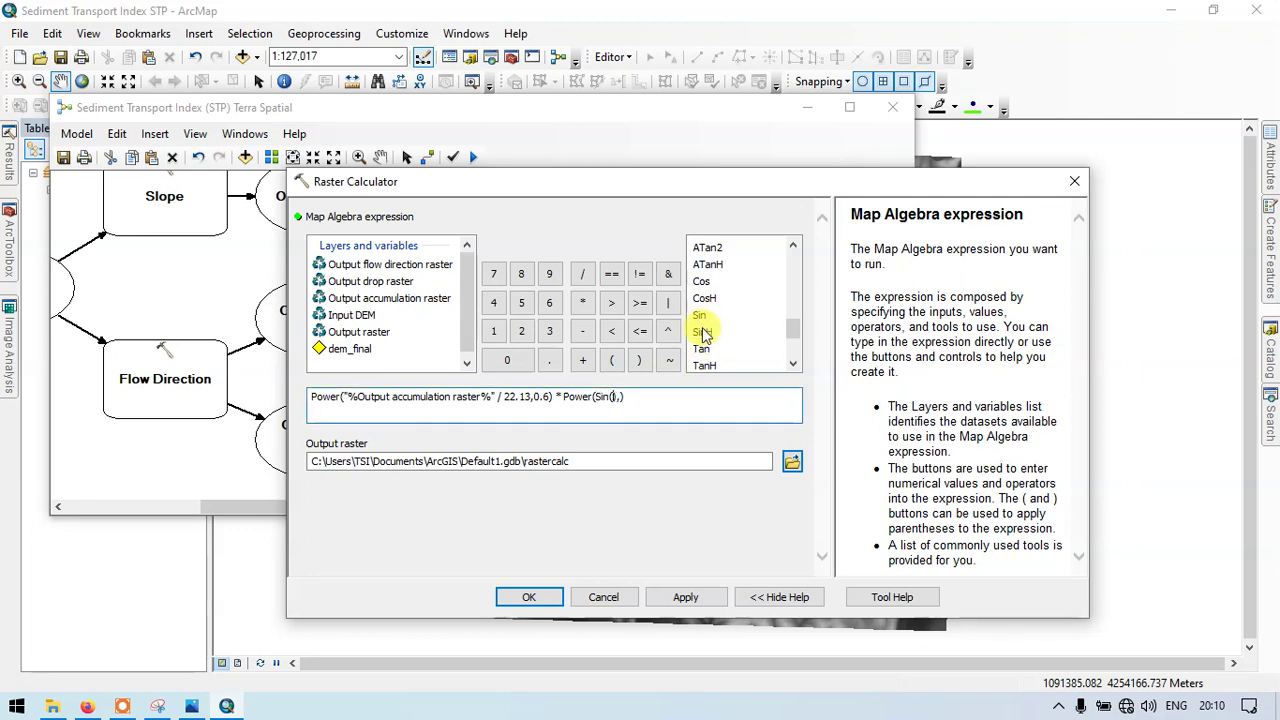
pyautogui.click(638, 362)
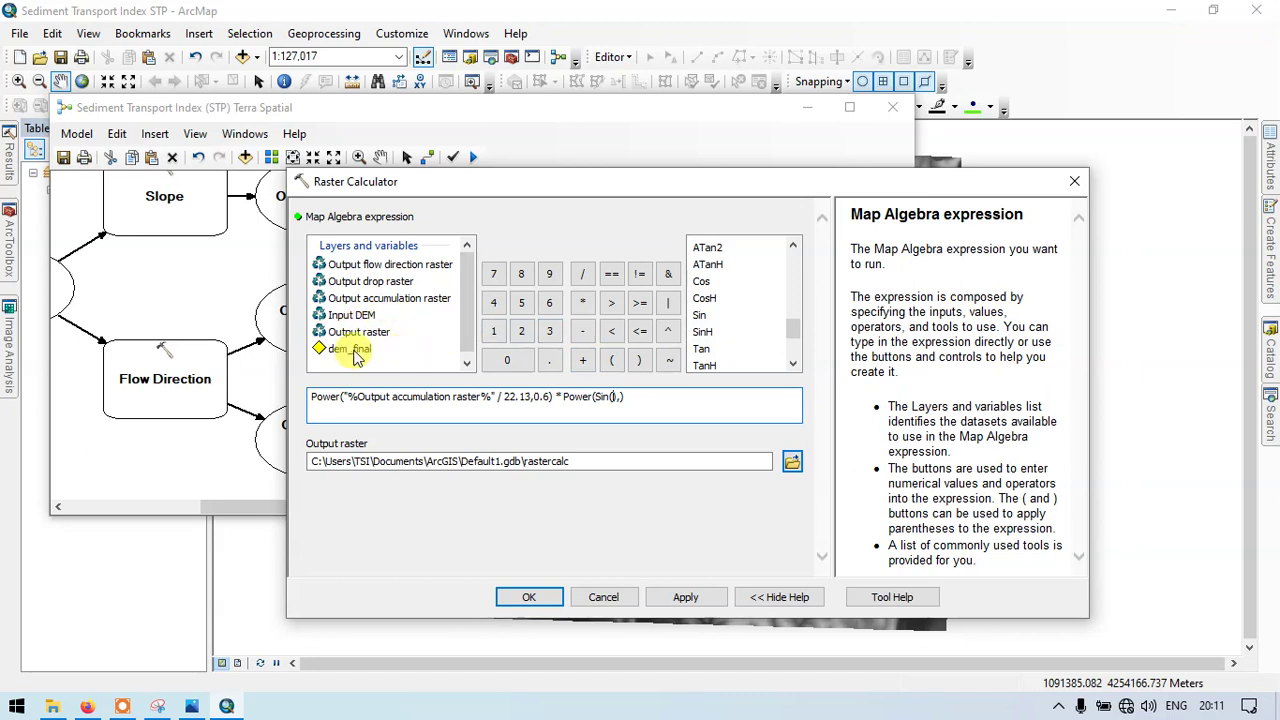
pyautogui.moveTo(610, 187)
pyautogui.mouseDown()
pyautogui.moveTo(560, 287)
pyautogui.moveTo(635, 462)
pyautogui.moveTo(643, 434)
pyautogui.moveTo(643, 467)
pyautogui.moveTo(531, 531)
pyautogui.moveTo(485, 448)
pyautogui.moveTo(482, 402)
pyautogui.mouseUp()
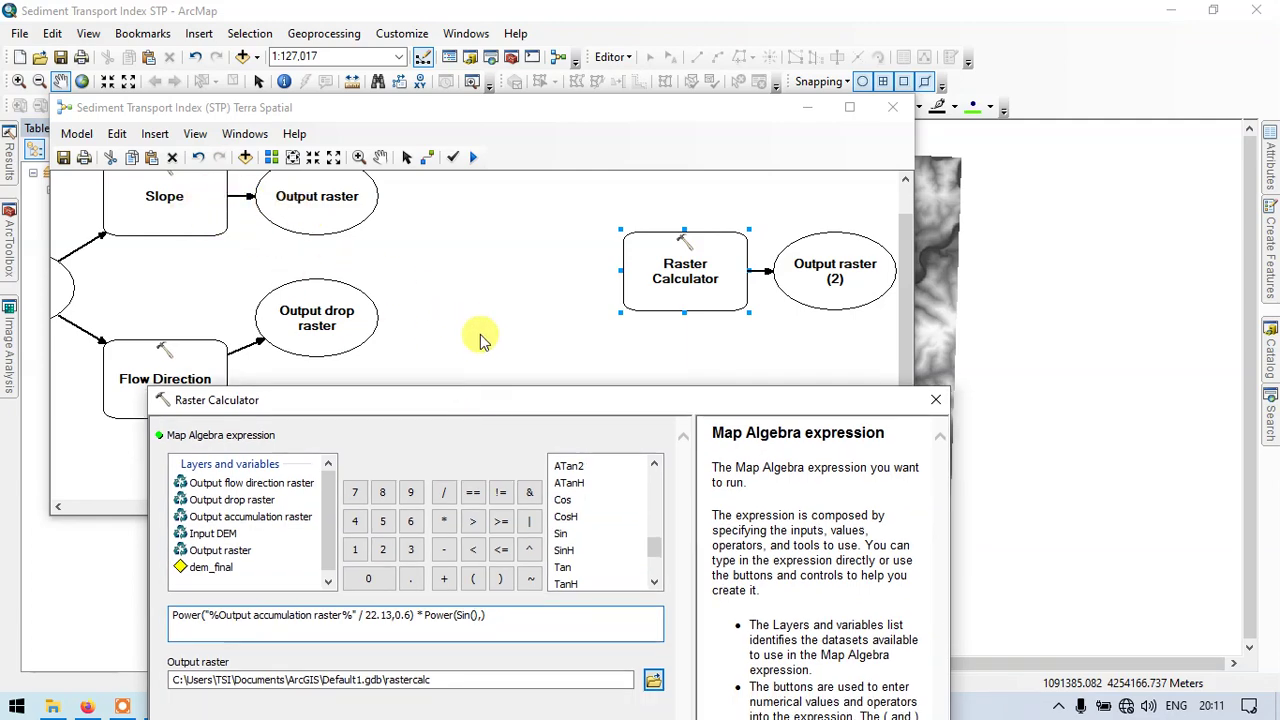
pyautogui.moveTo(524, 401); pyautogui.dragTo(586, 128)
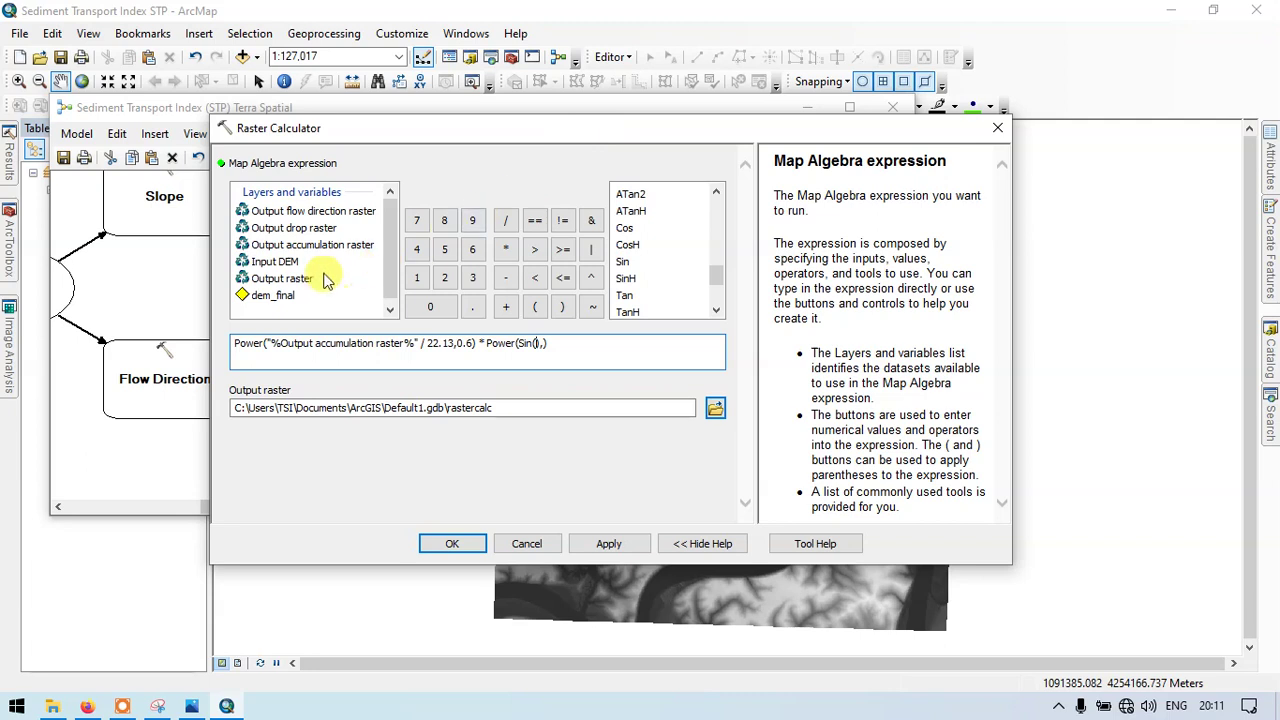
pyautogui.doubleClick(303, 285)
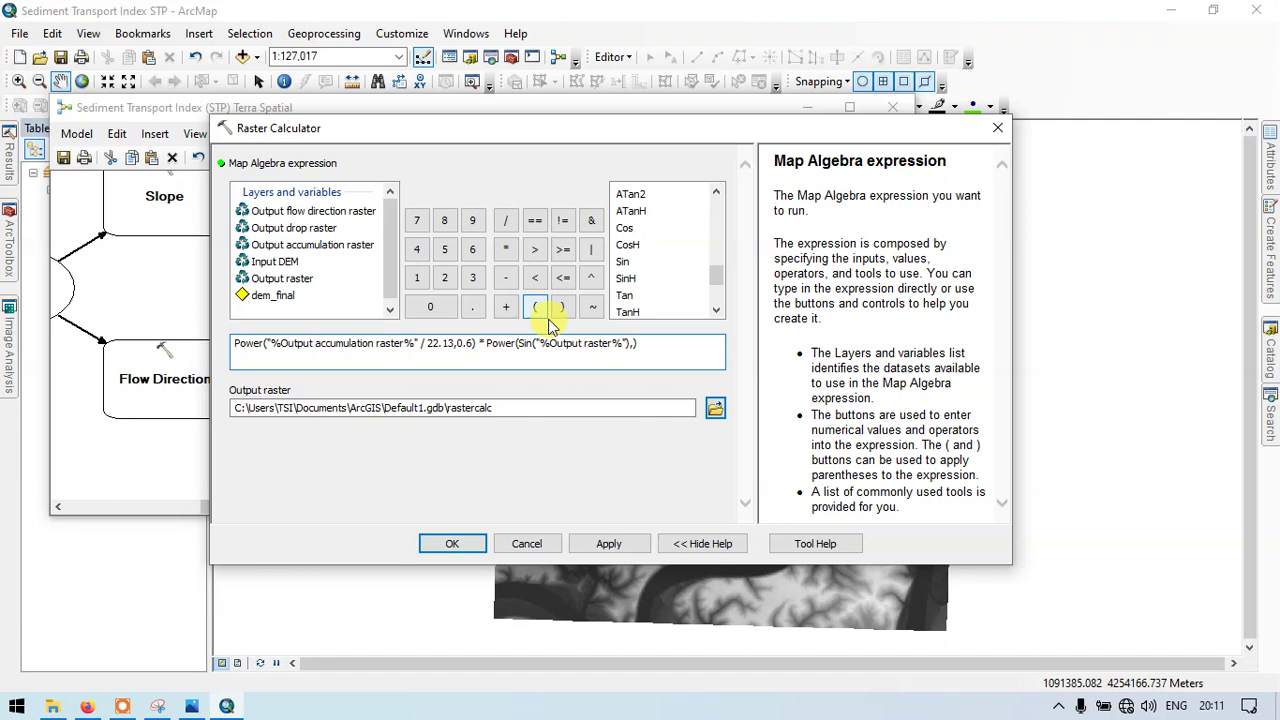
# Step: Divide the Sin term inside the second Power function by 0.0896
pyautogui.click(629, 343)
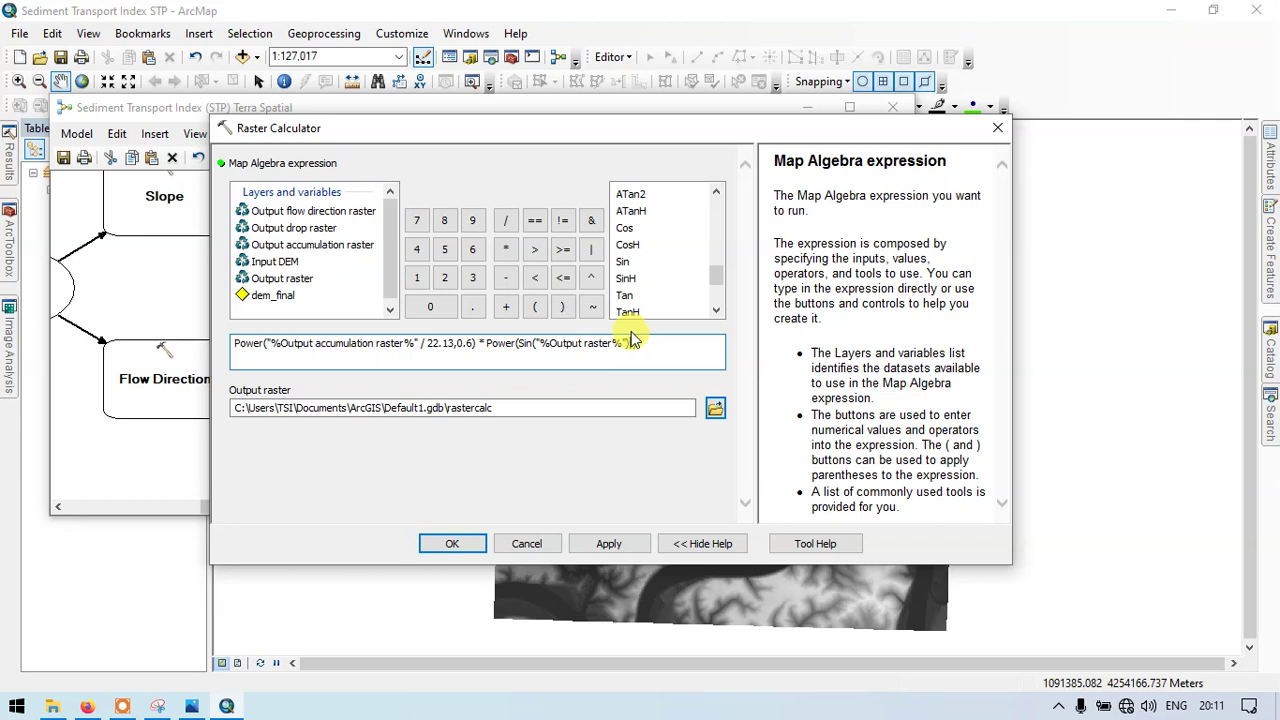
pyautogui.click(505, 222)
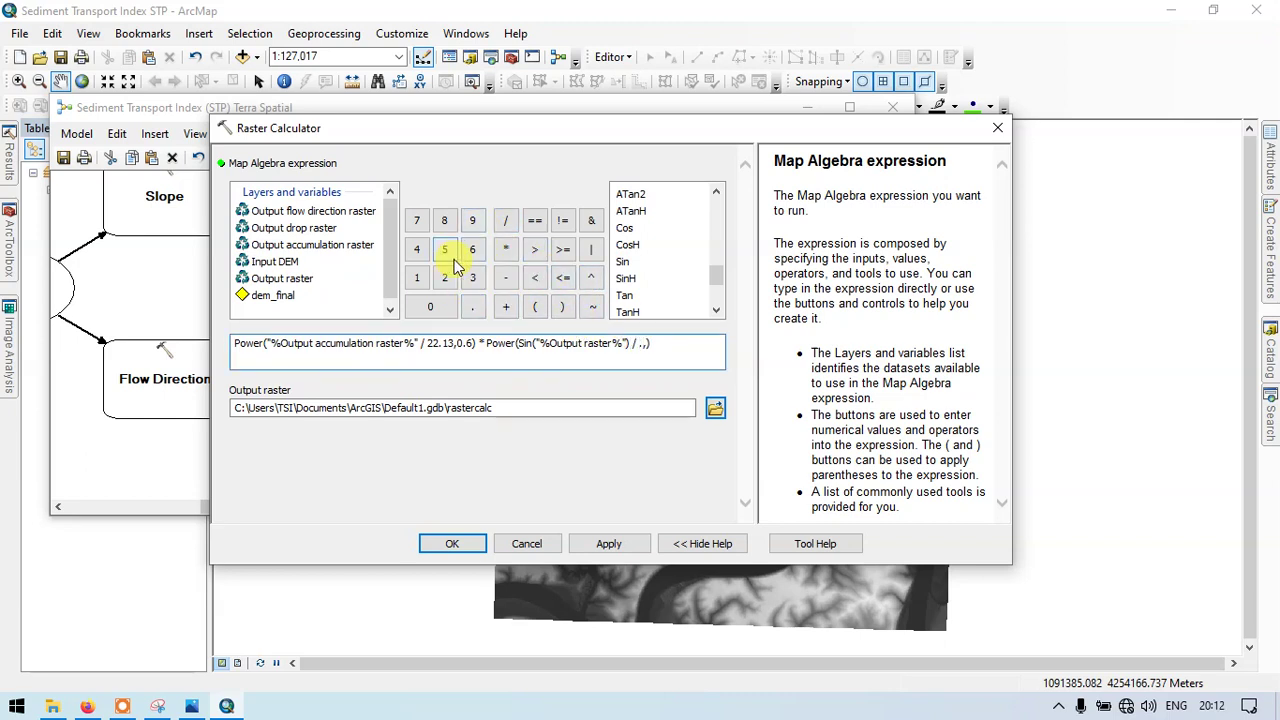
pyautogui.write(',')
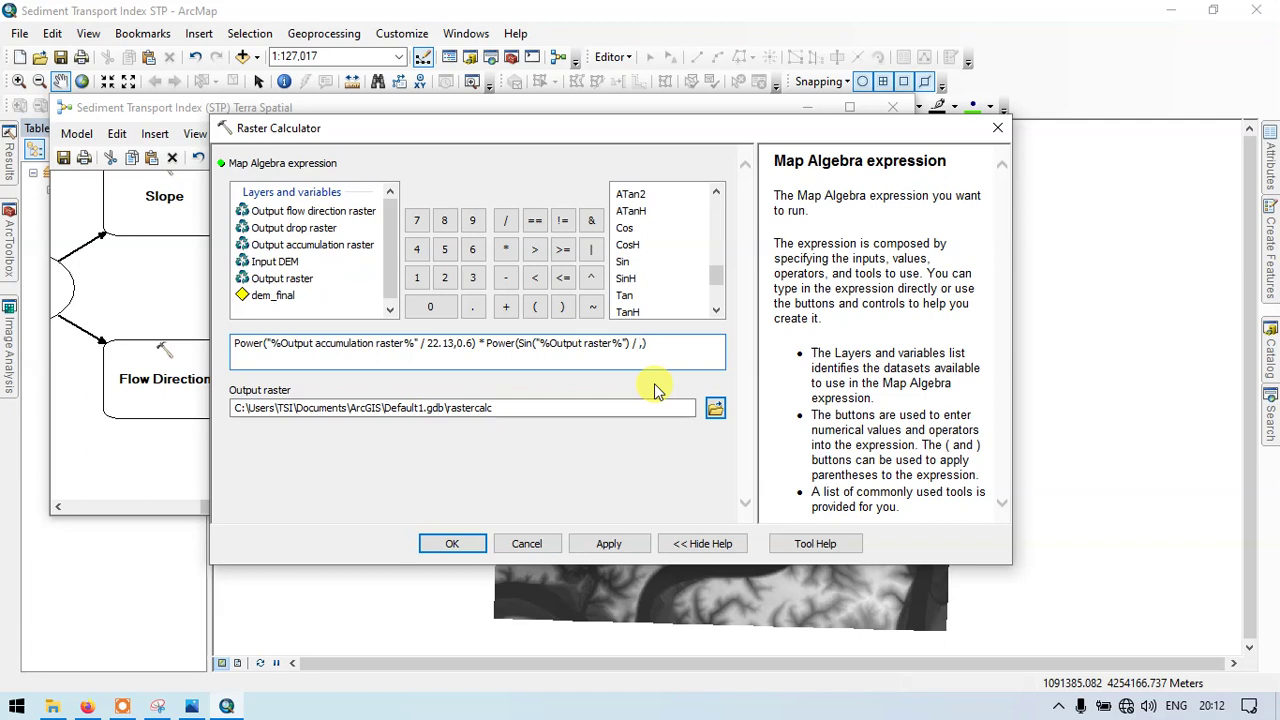
pyautogui.click(432, 308)
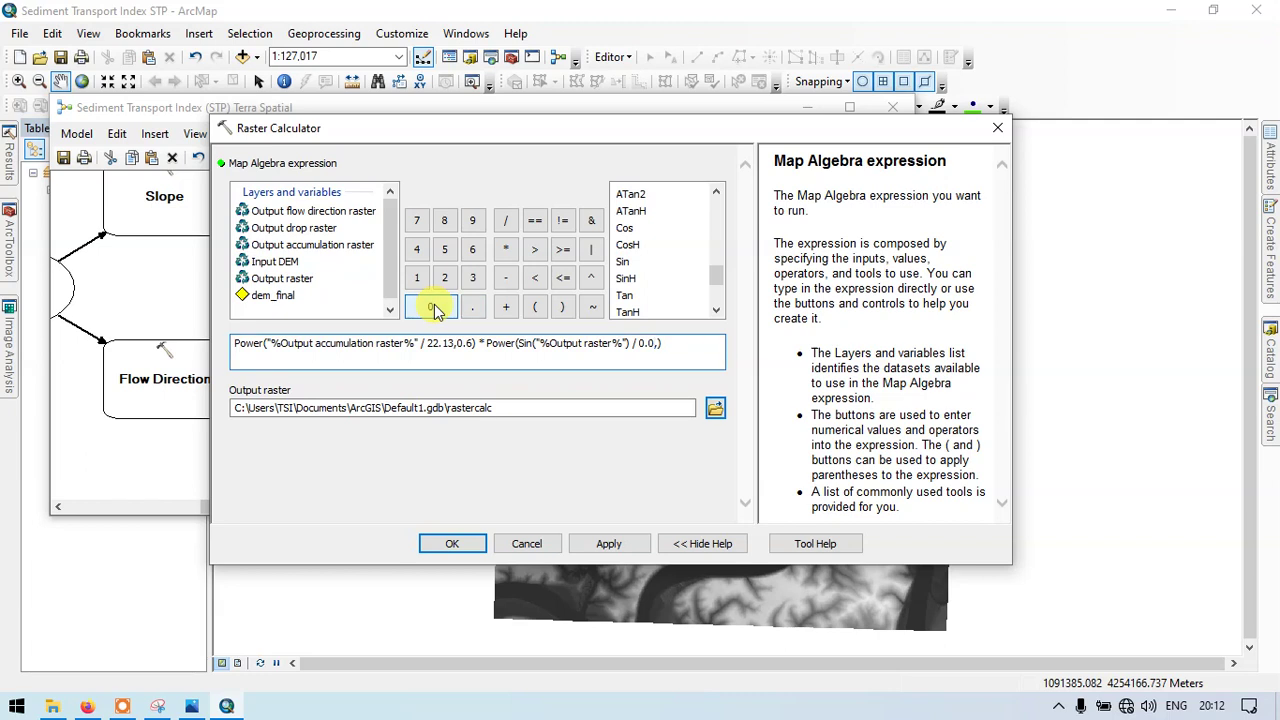
pyautogui.click(446, 222)
pyautogui.click(472, 223)
pyautogui.click(473, 251)
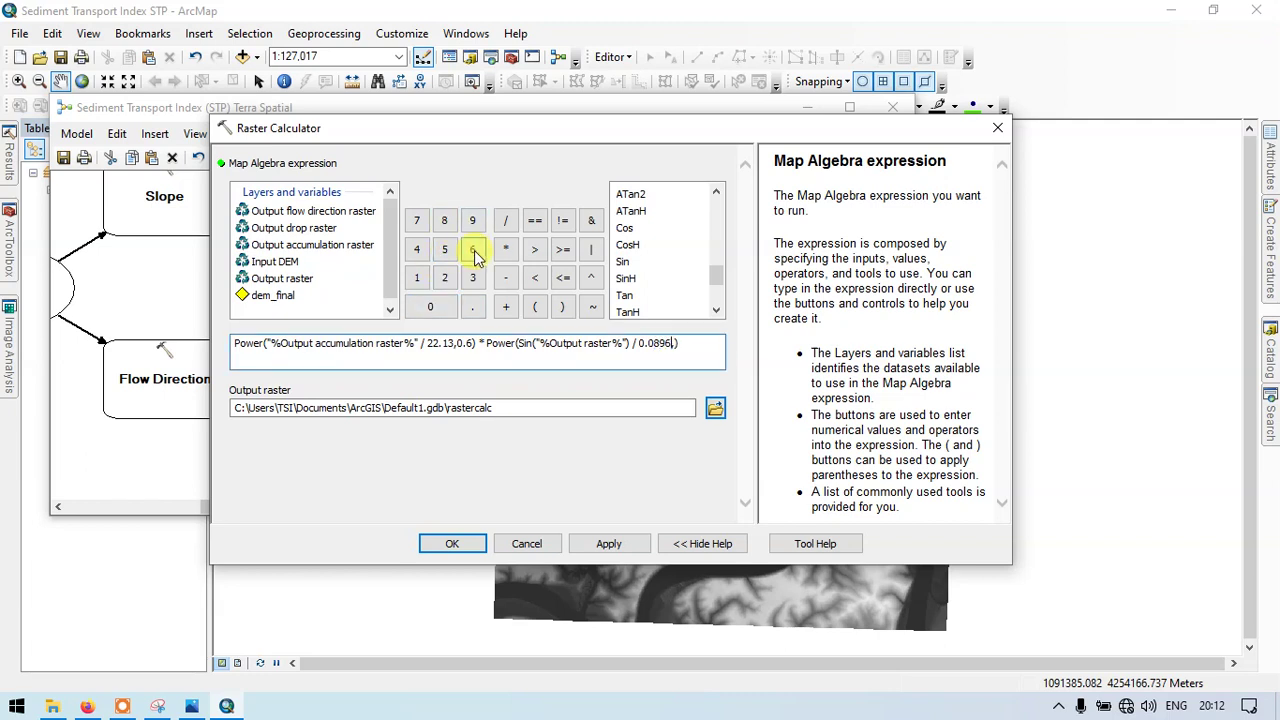
# Step: Enter 1.3 as the exponent of the second Power function, following the comma
pyautogui.click(674, 345)
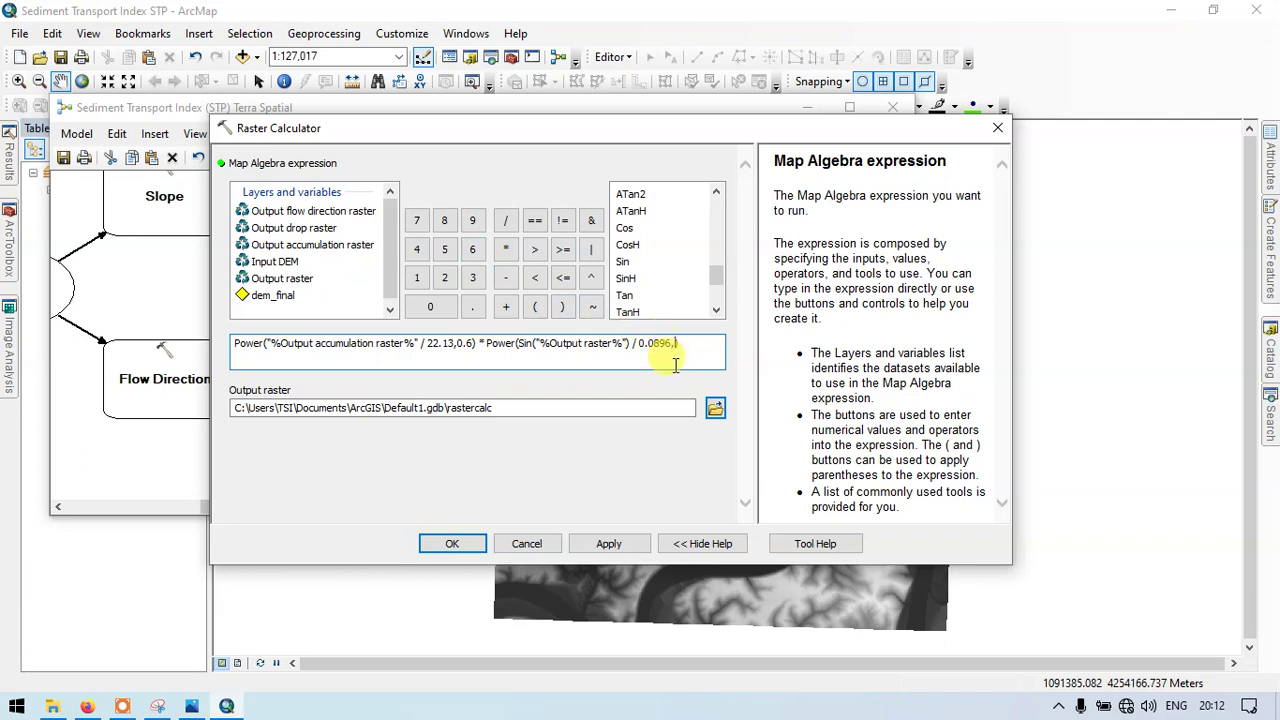
pyautogui.write(',')
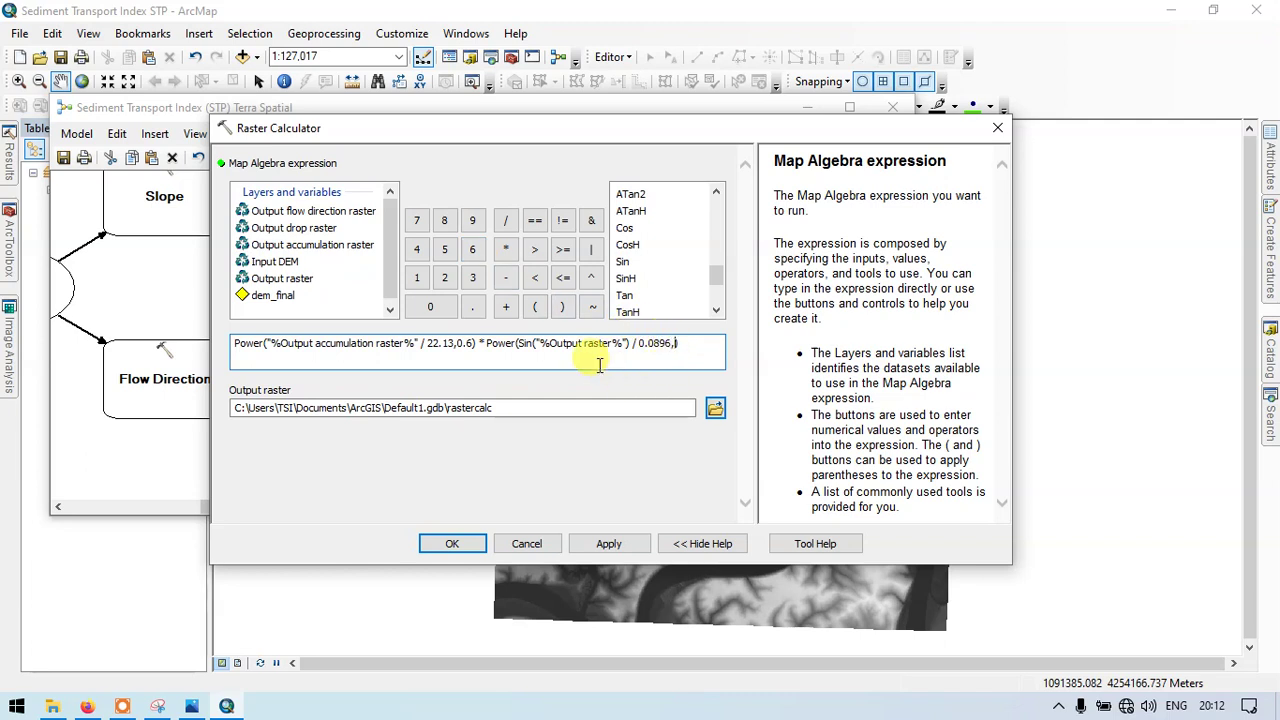
pyautogui.click(416, 278)
pyautogui.click(468, 308)
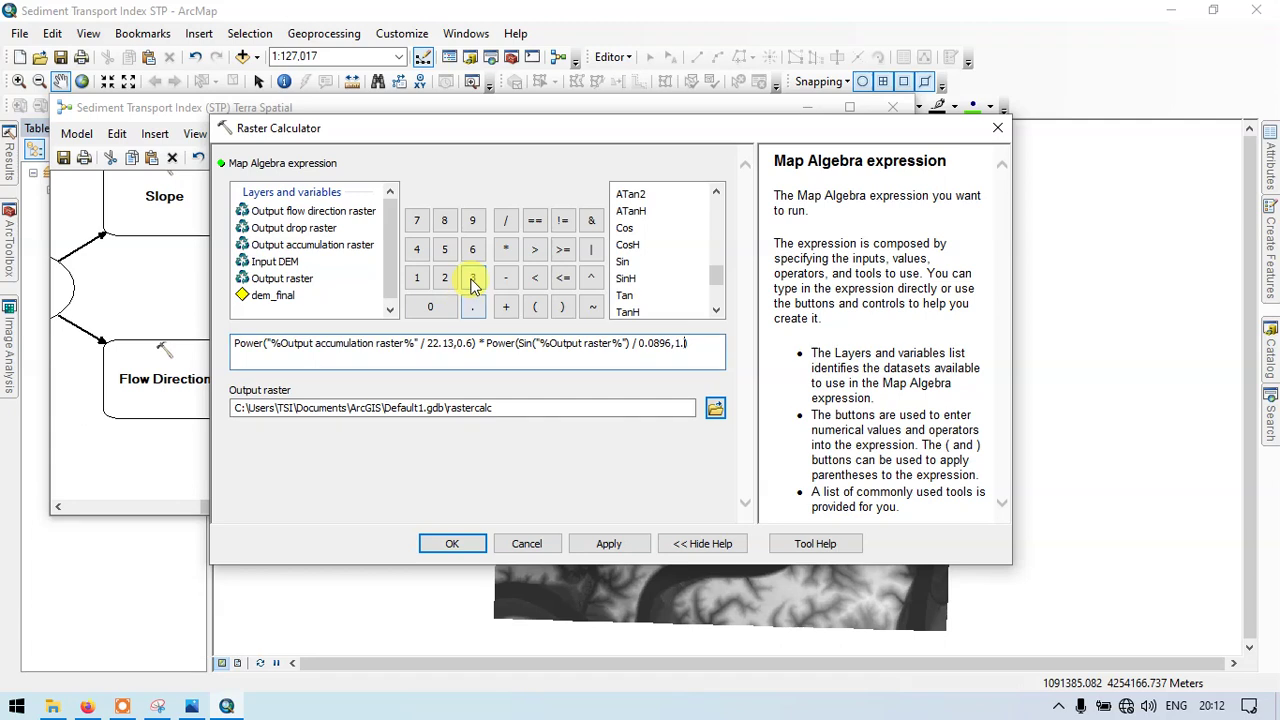
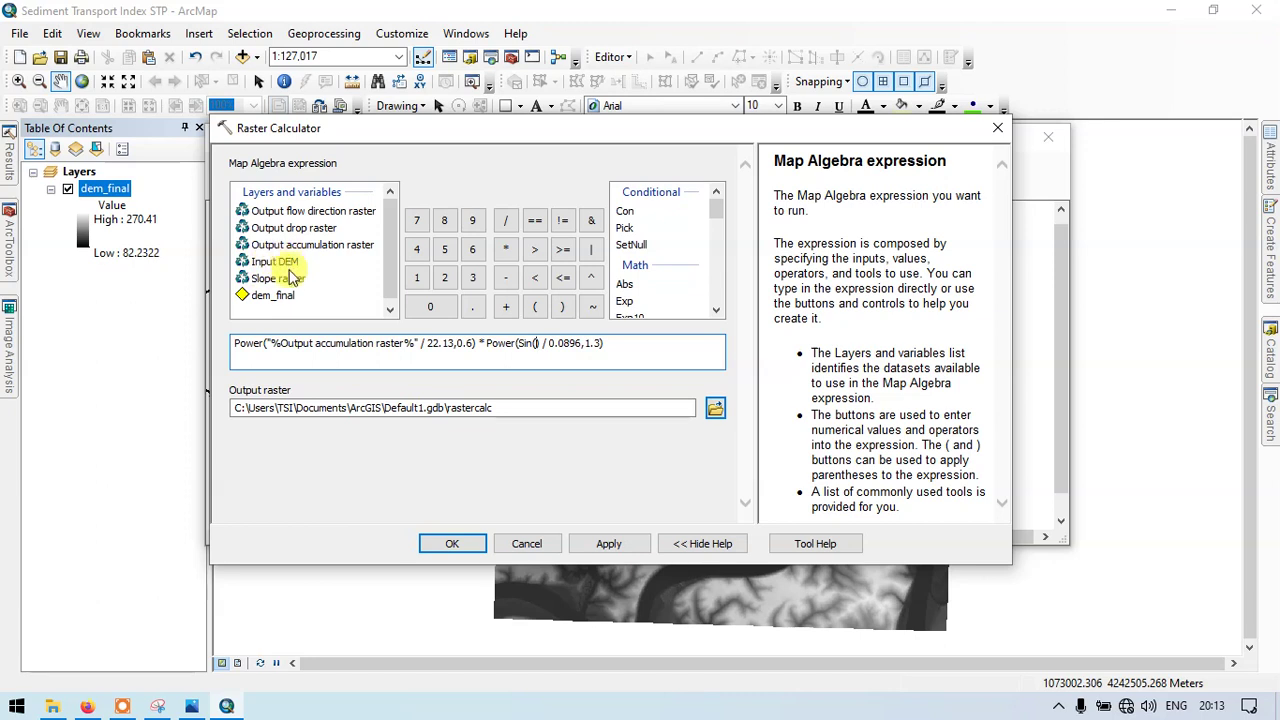
# Step: Insert the Slope raster variable as the argument of Sin and accept the Raster Calculator expression
pyautogui.doubleClick(286, 280)
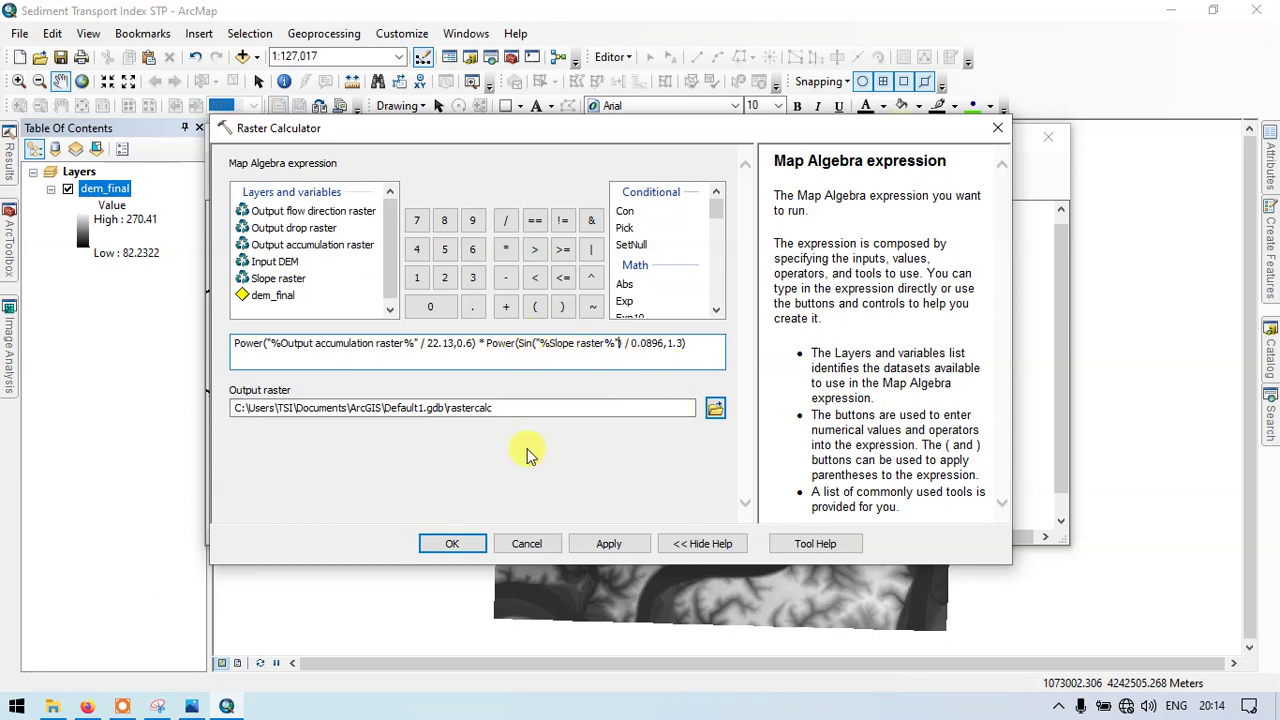
pyautogui.click(455, 541)
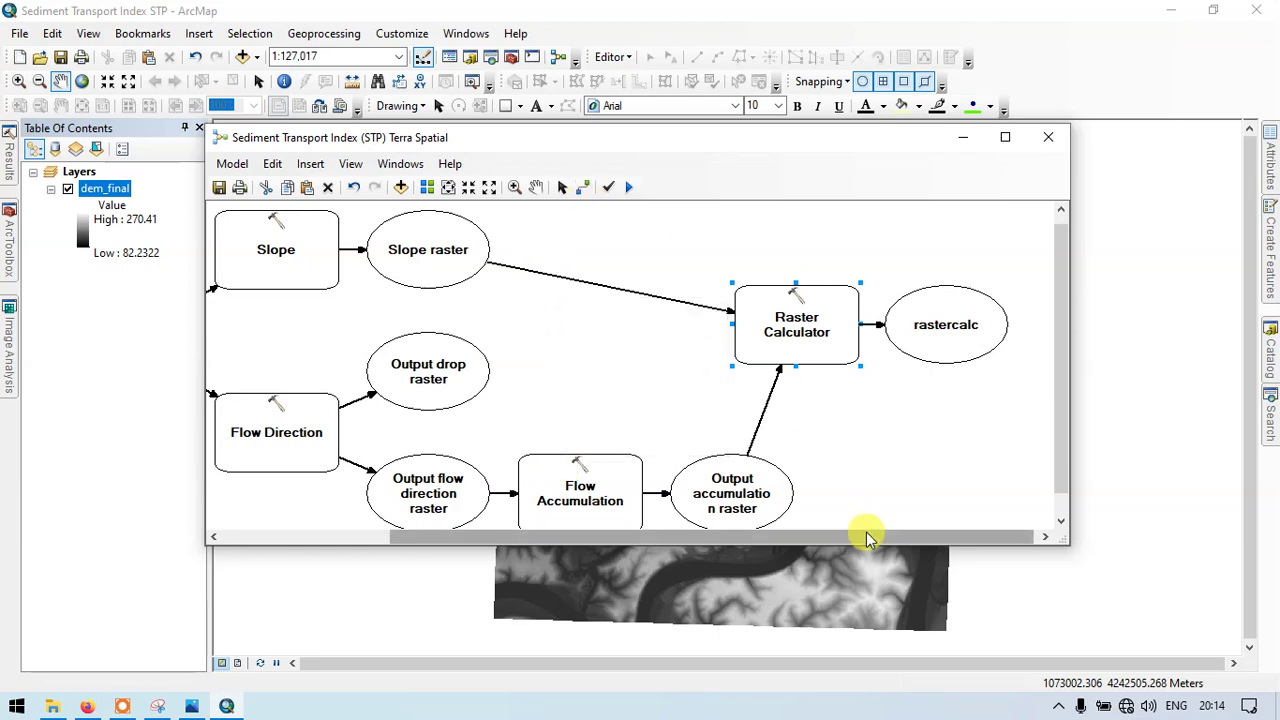
# Step: Rename the Raster Calculator's output variable as Sediment Transport Index
pyautogui.moveTo(1076, 560); pyautogui.dragTo(1123, 603)
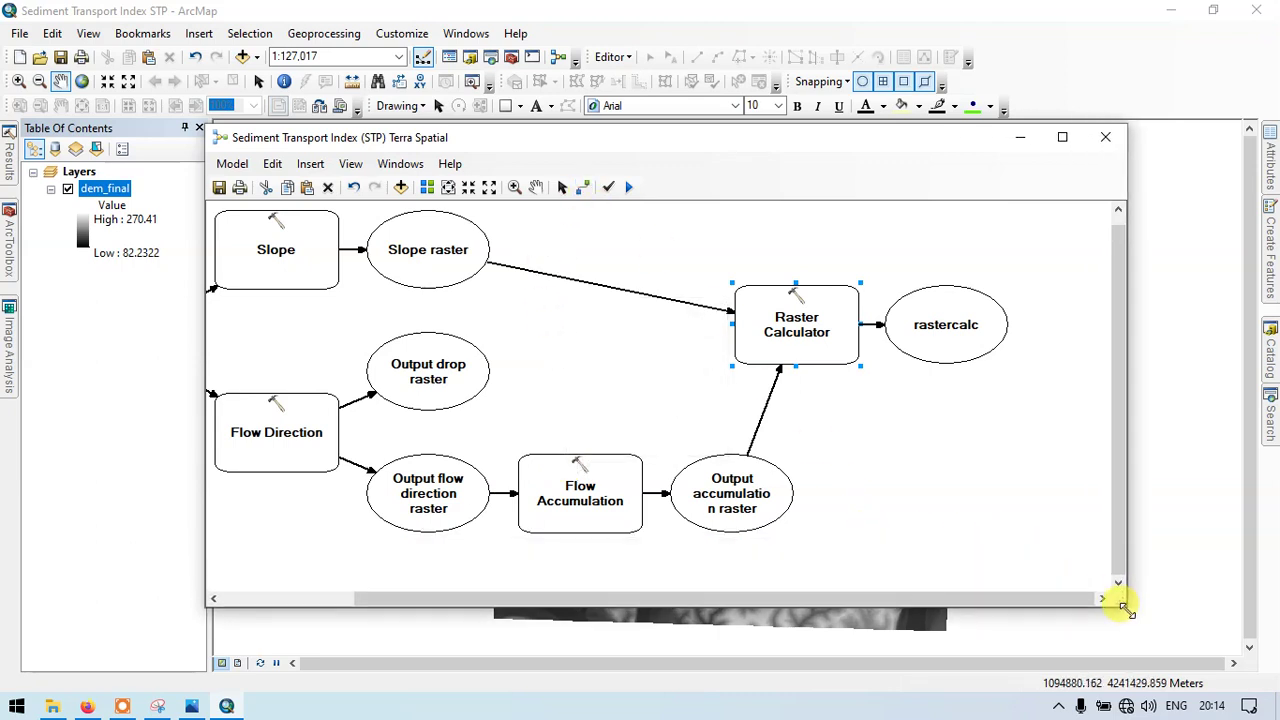
pyautogui.rightClick(938, 313)
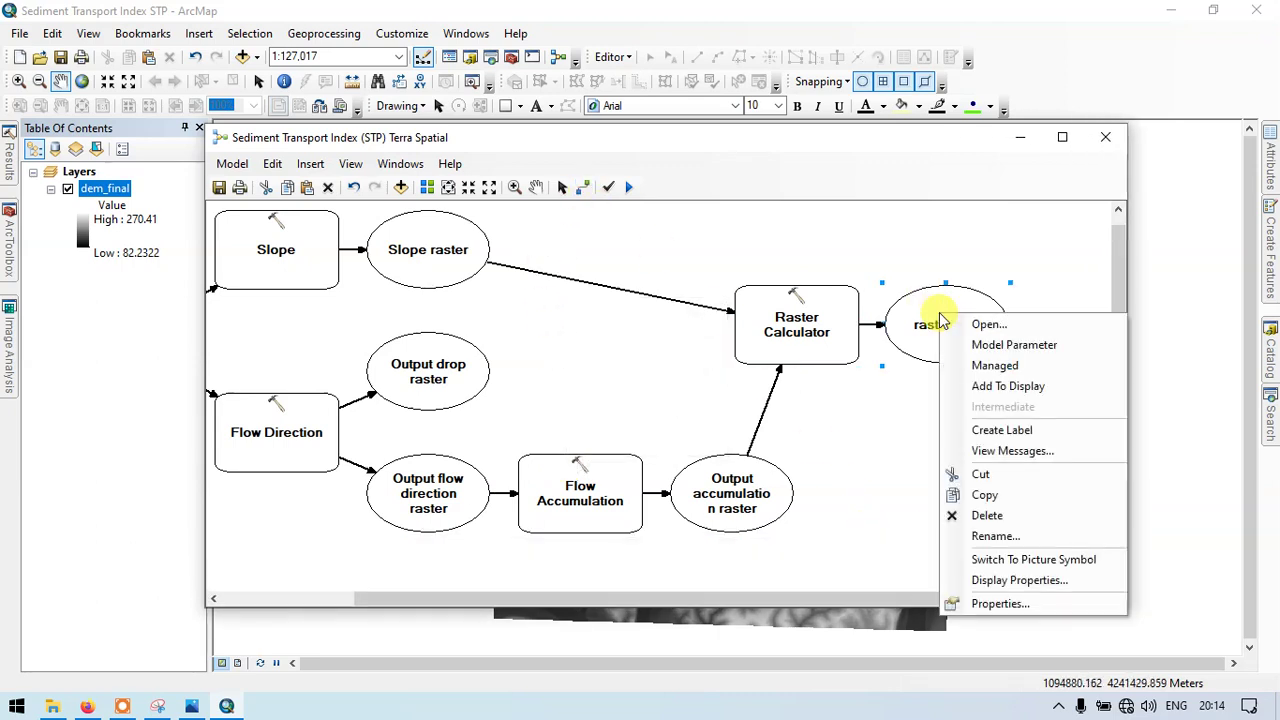
pyautogui.click(1000, 536)
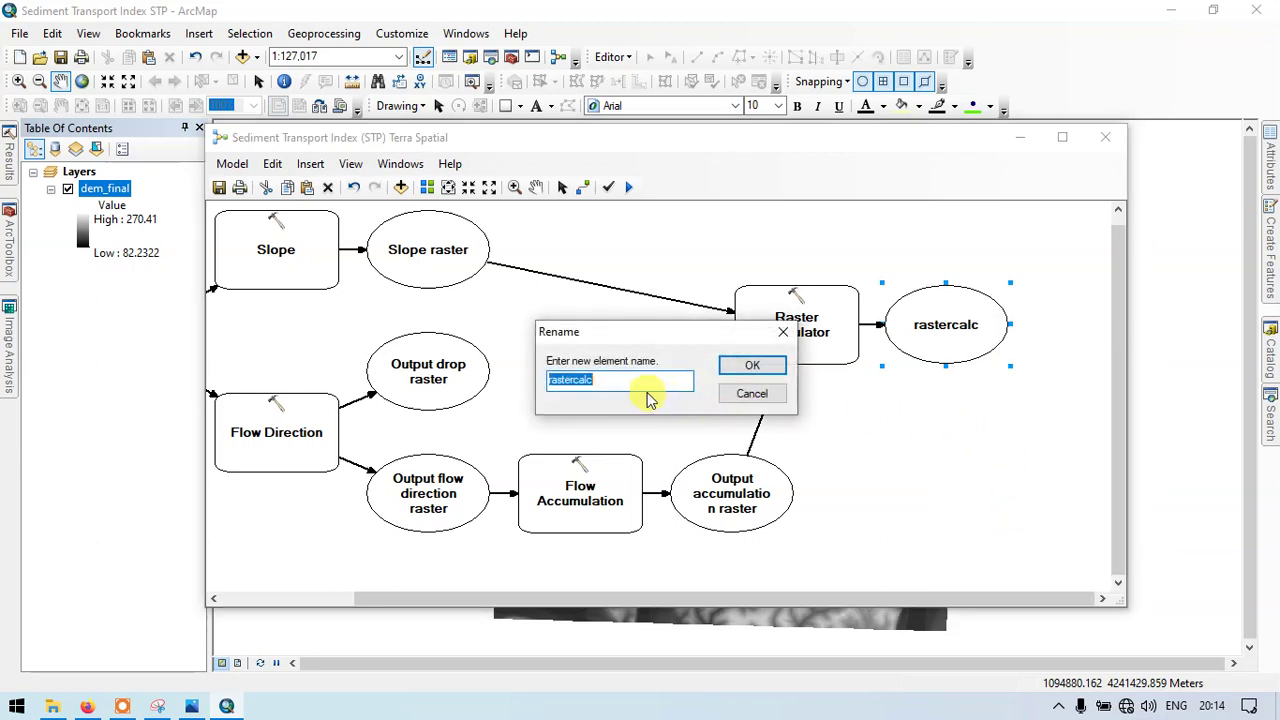
pyautogui.write('Sediment Transport Index')
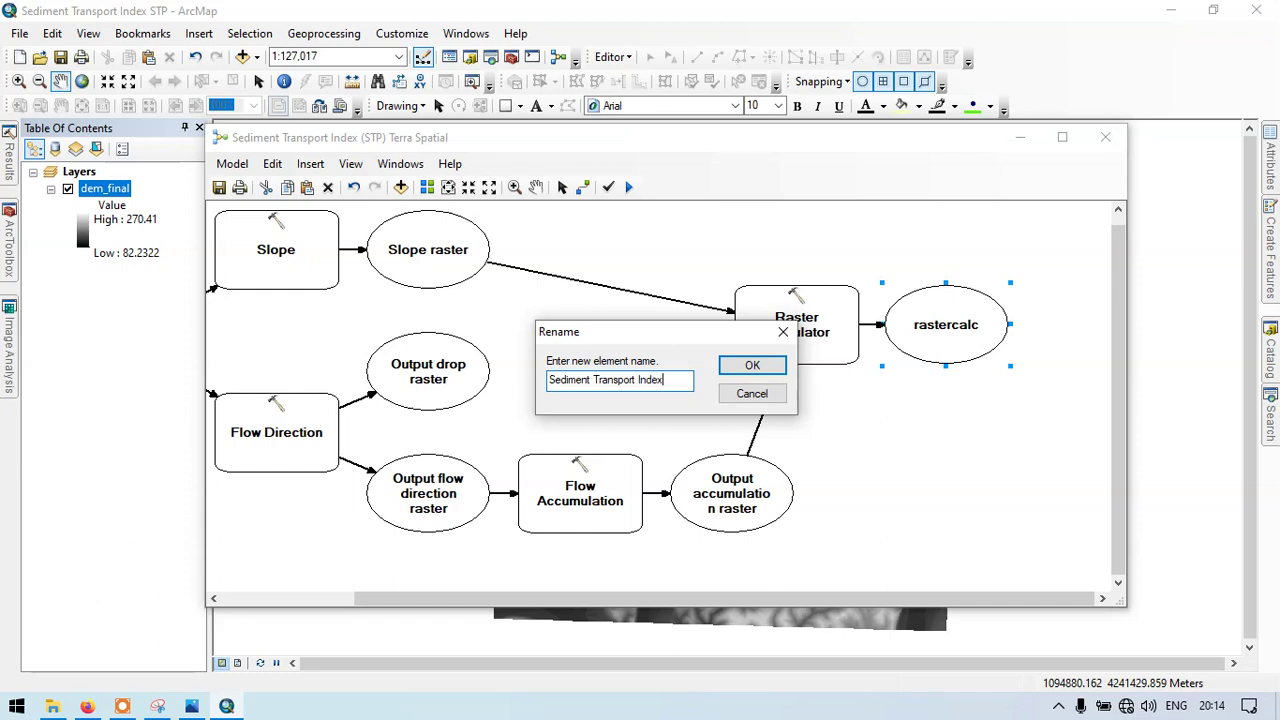
pyautogui.click(740, 366)
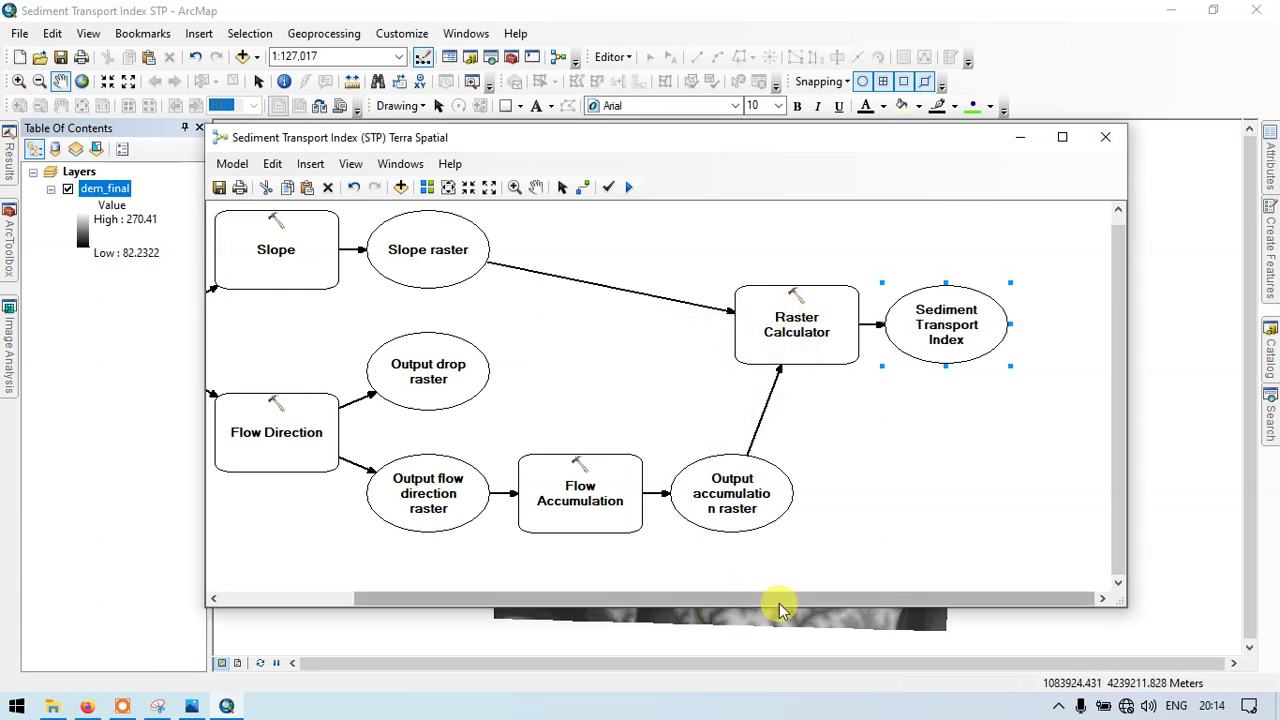
# Step: Apply the automatic layout to the model diagram and save the map document
pyautogui.moveTo(779, 600); pyautogui.dragTo(592, 630)
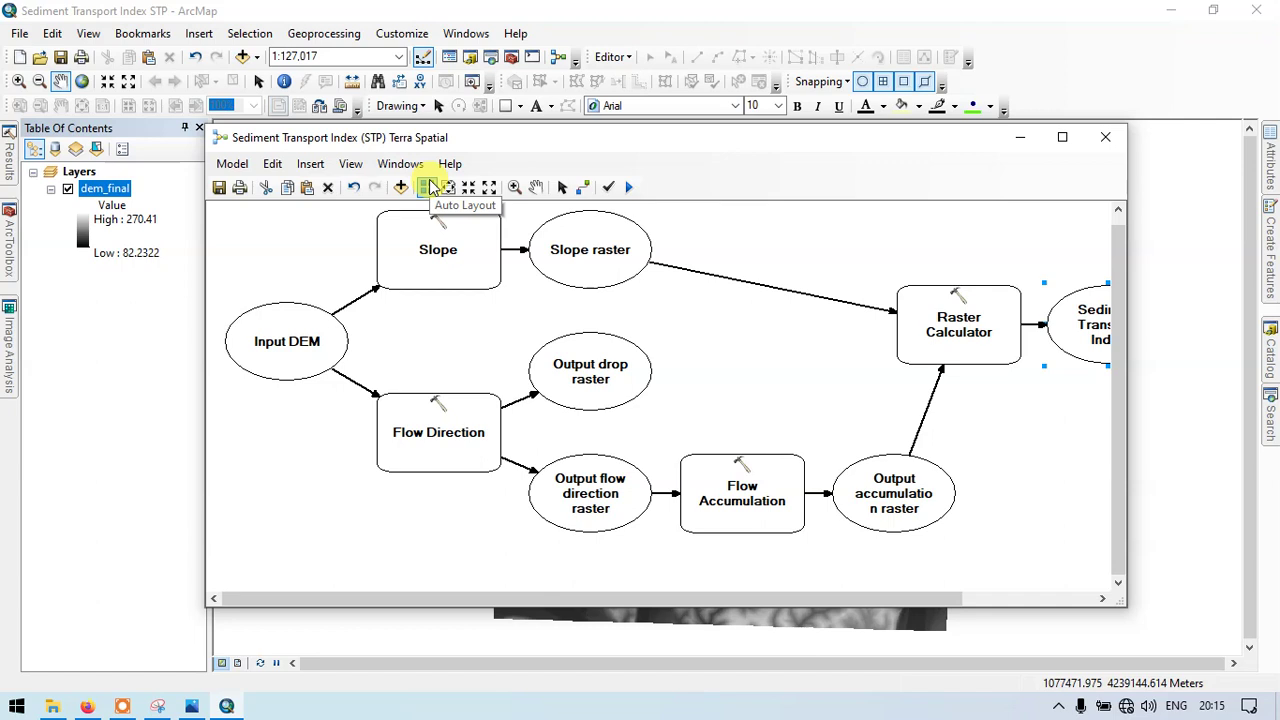
pyautogui.click(428, 190)
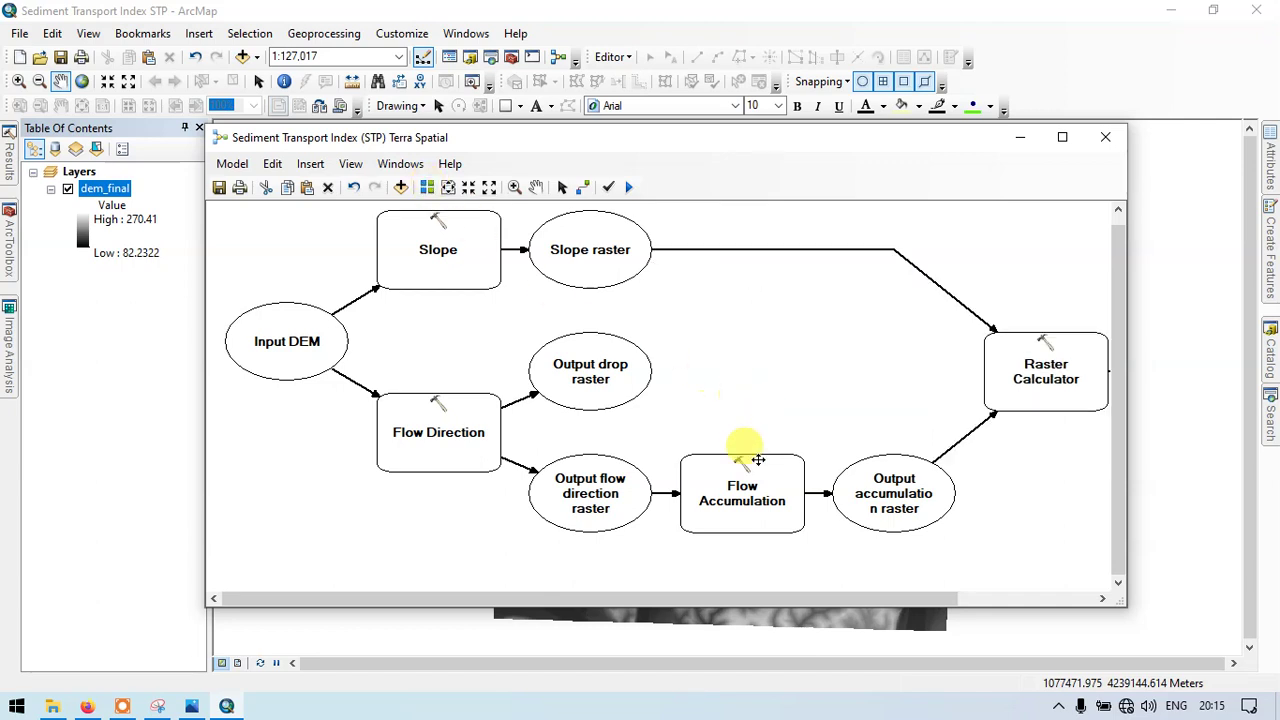
pyautogui.moveTo(790, 603); pyautogui.dragTo(695, 596)
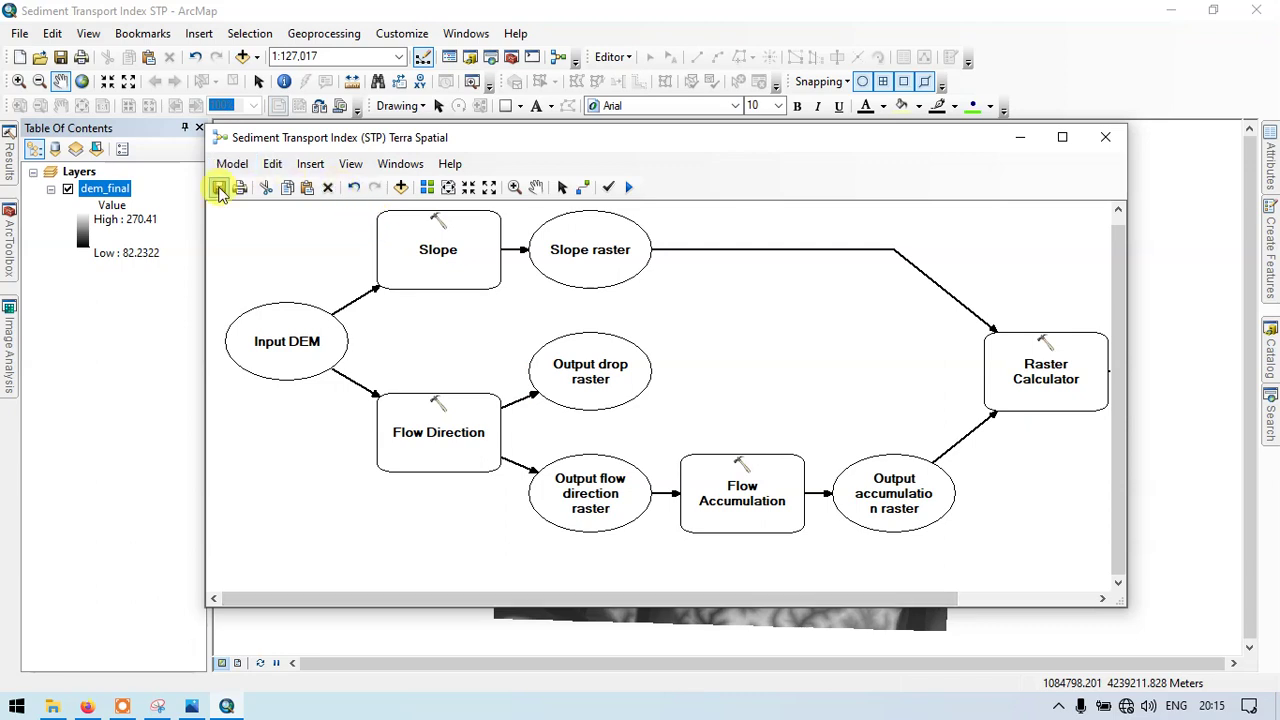
pyautogui.click(19, 33)
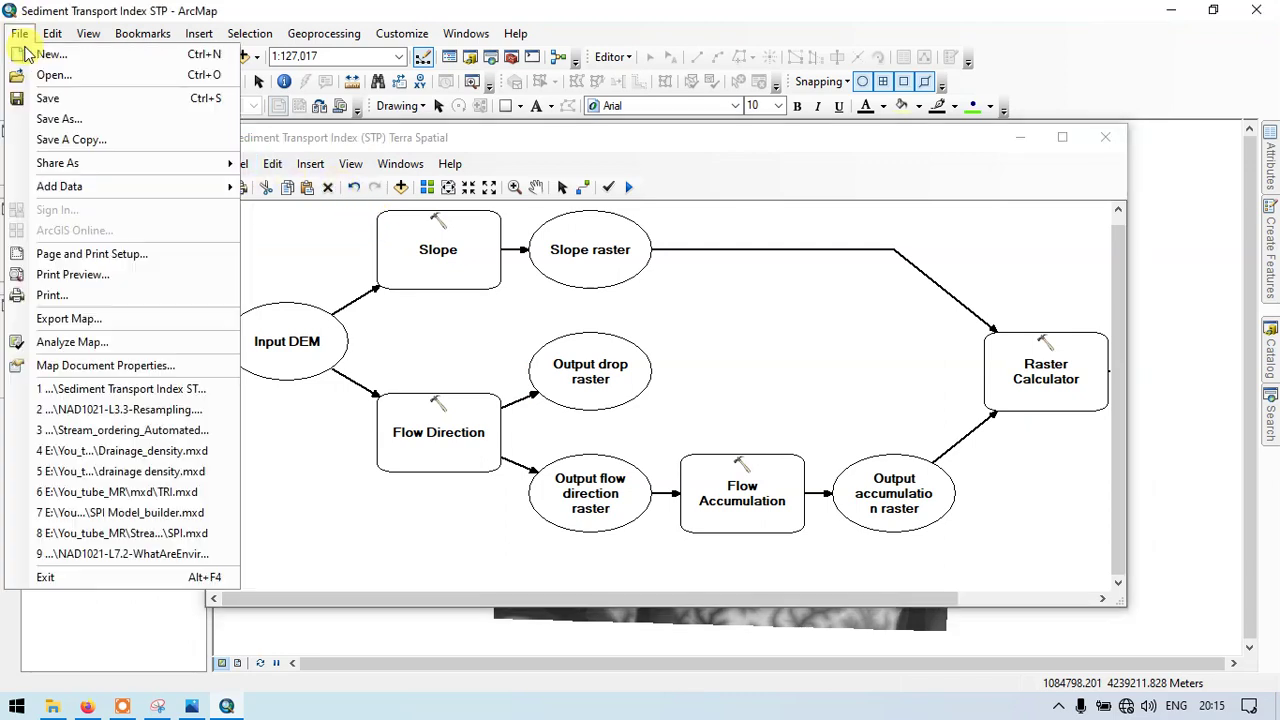
pyautogui.click(40, 94)
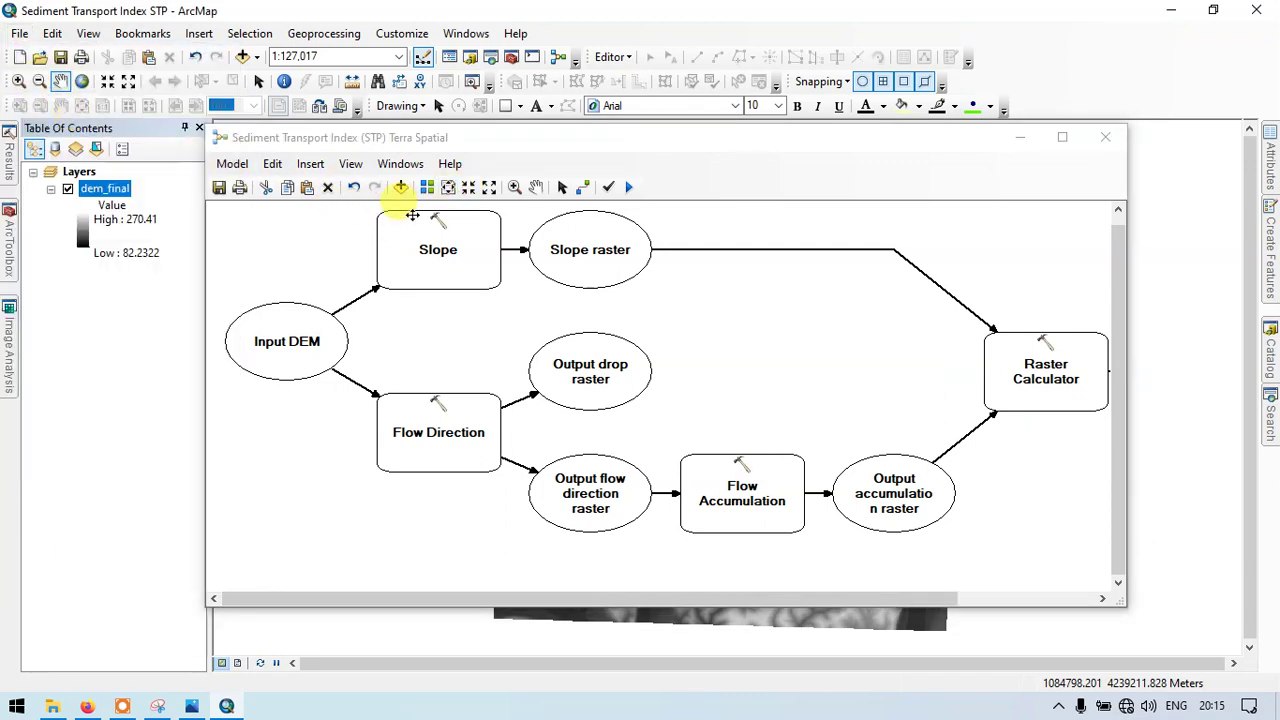
# Step: Set the model's Input DEM variable to the dem_final layer
pyautogui.doubleClick(288, 342)
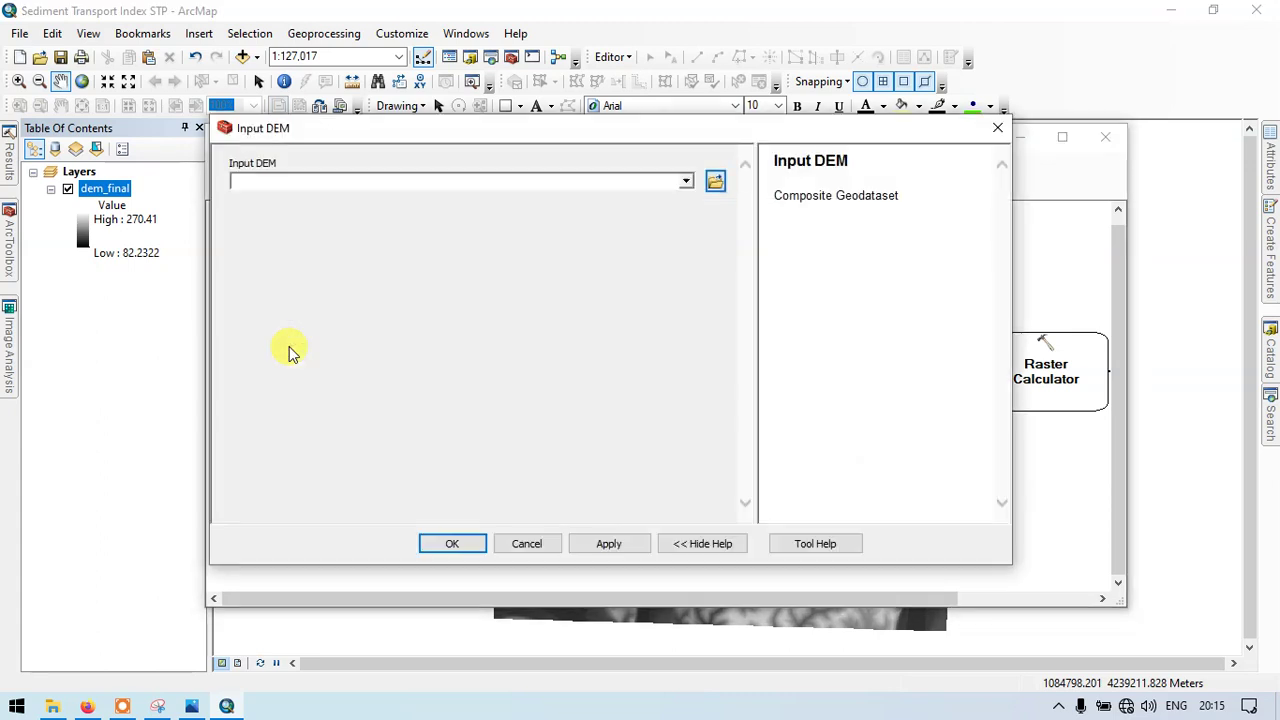
pyautogui.click(686, 181)
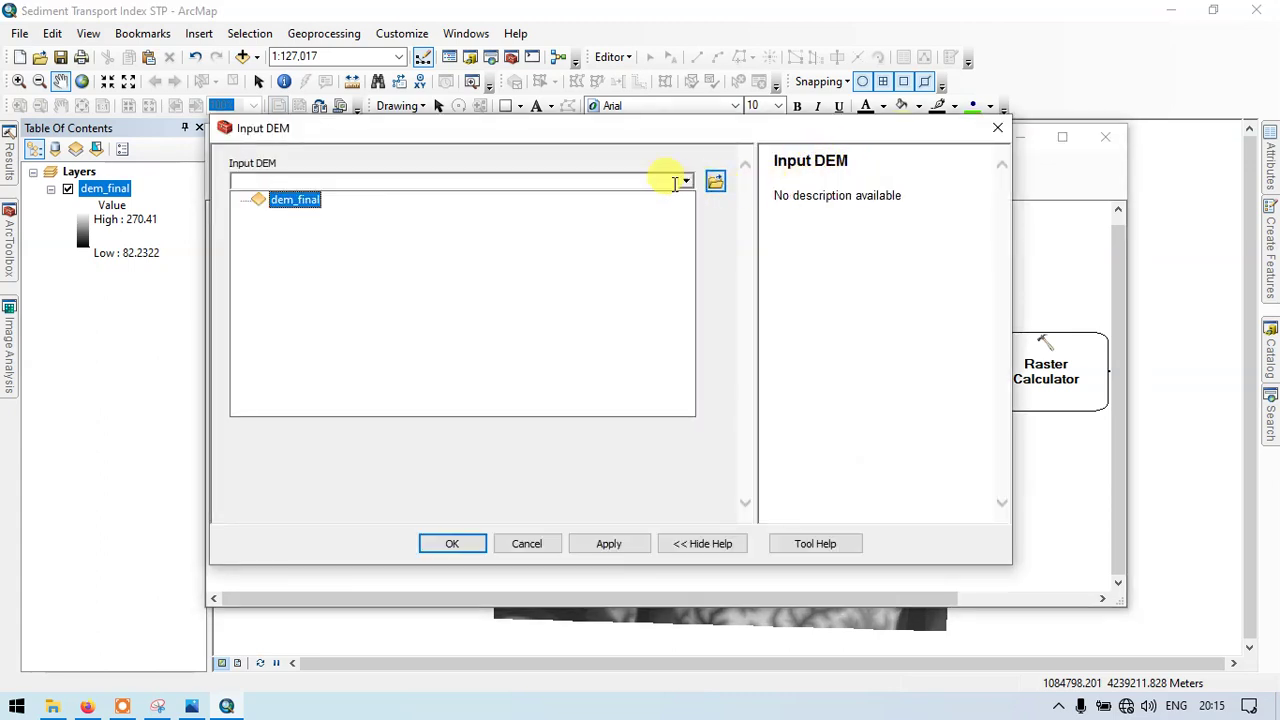
pyautogui.click(285, 201)
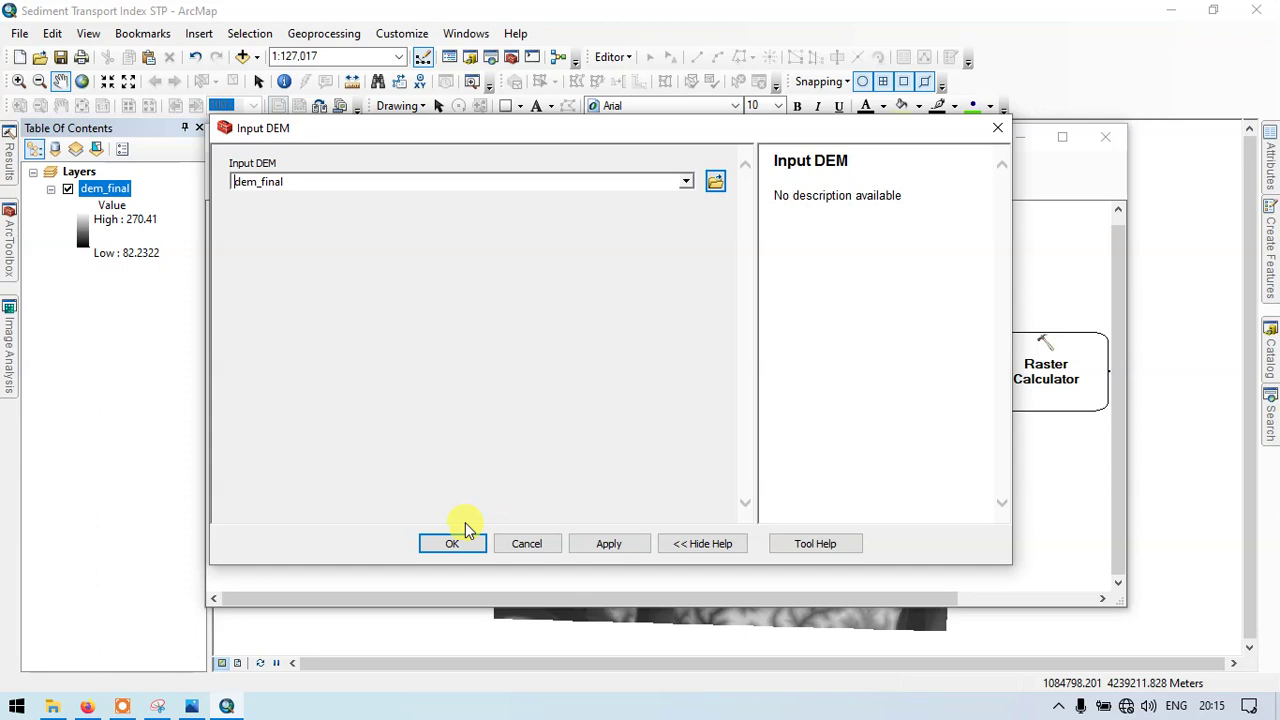
pyautogui.click(687, 184)
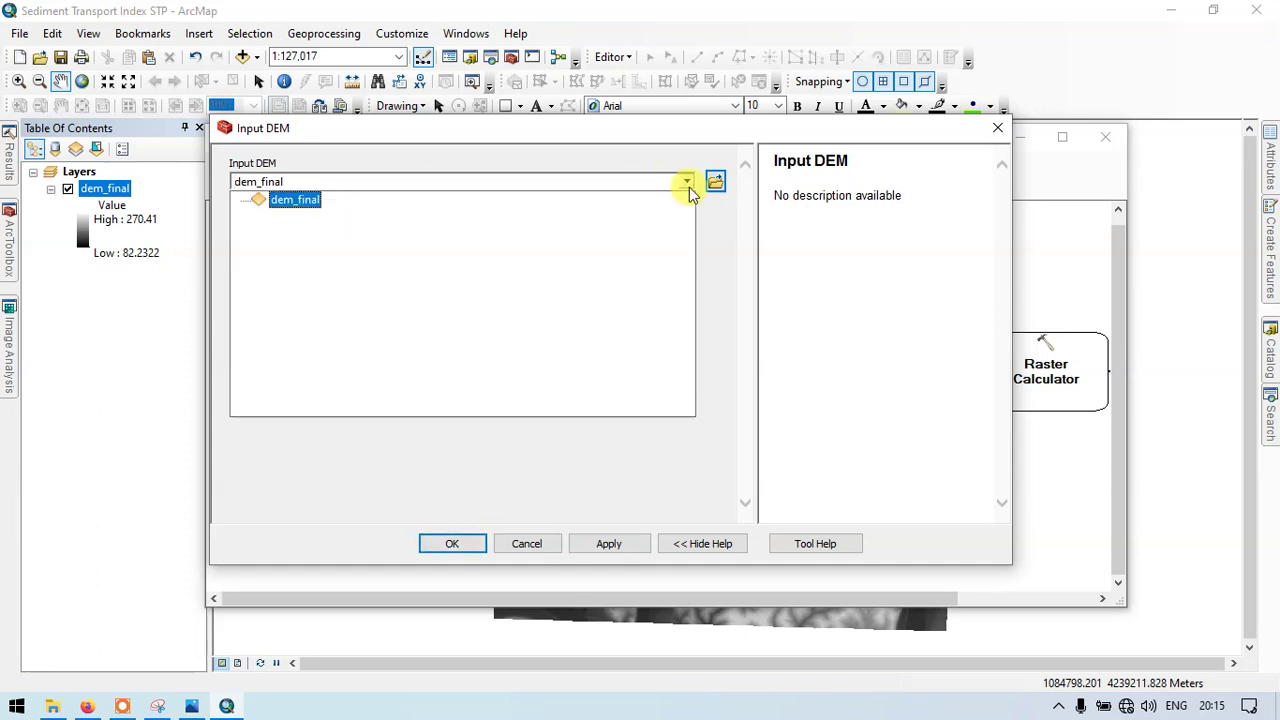
pyautogui.click(293, 200)
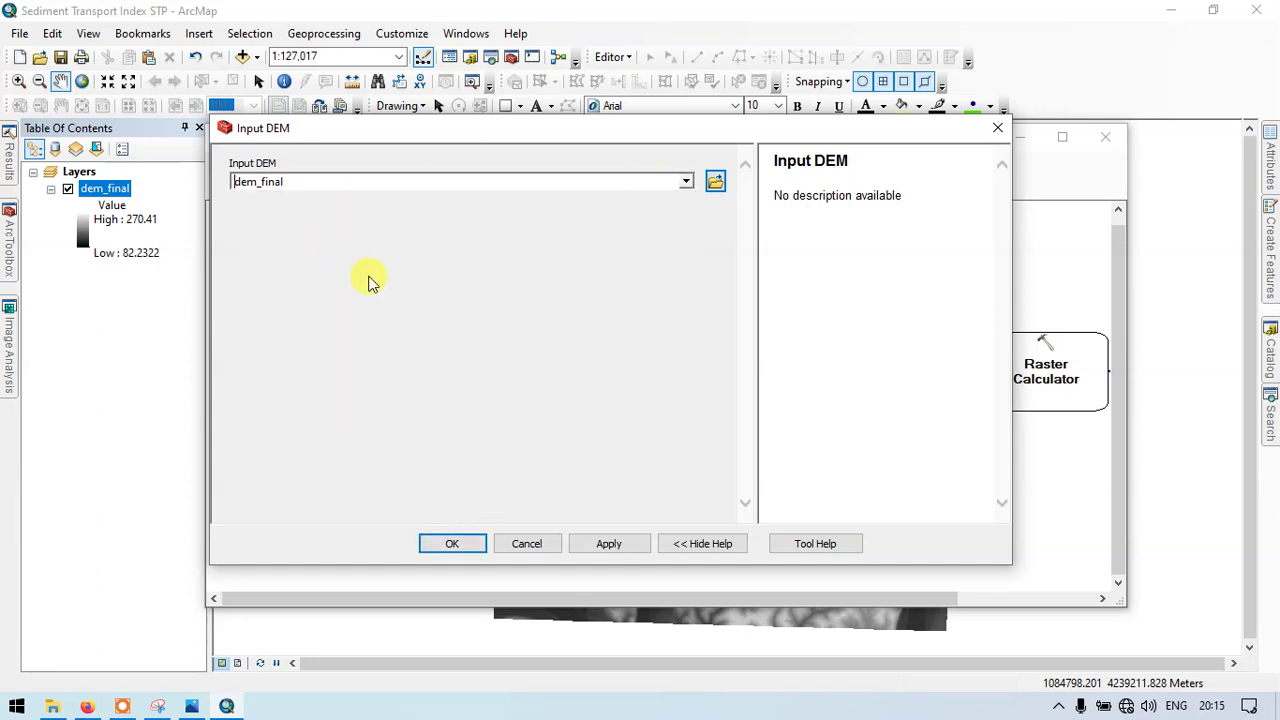
pyautogui.click(452, 543)
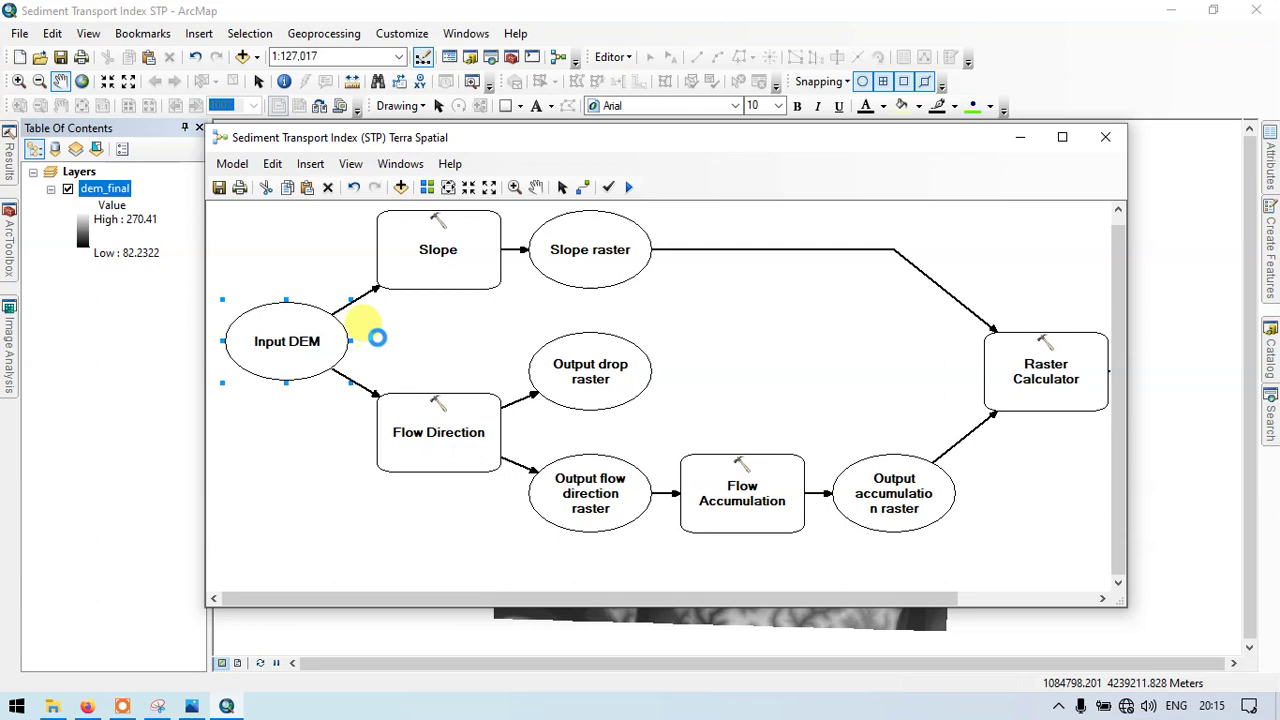
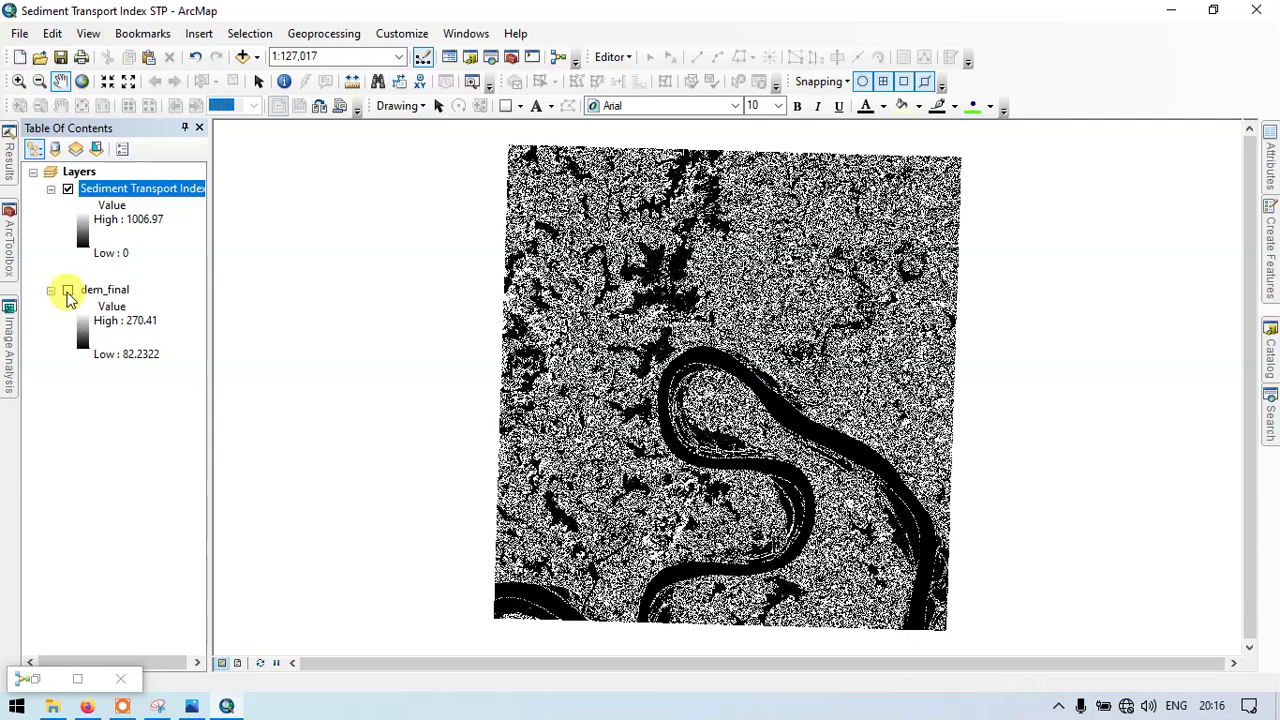
# Step: Symbolize the Sediment Transport Index layer as Classified with the red-yellow-green-blue color ramp
pyautogui.rightClick(130, 188)
pyautogui.click(214, 462)
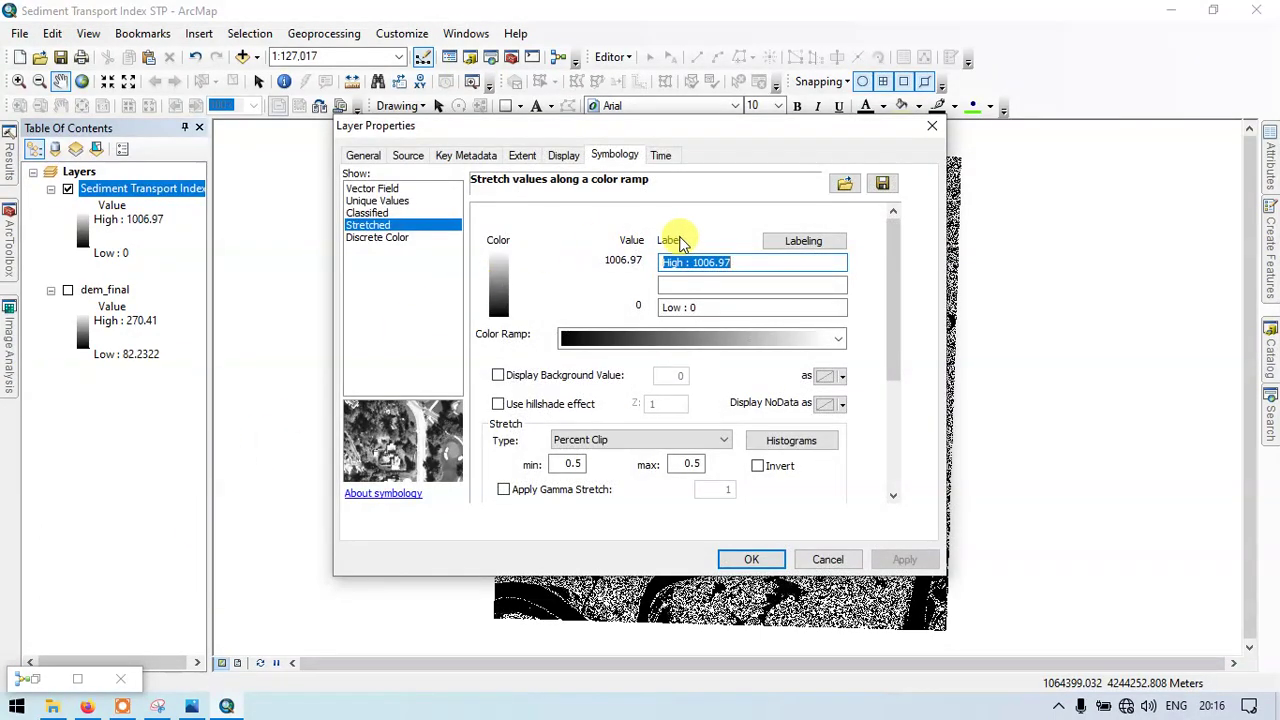
pyautogui.click(368, 213)
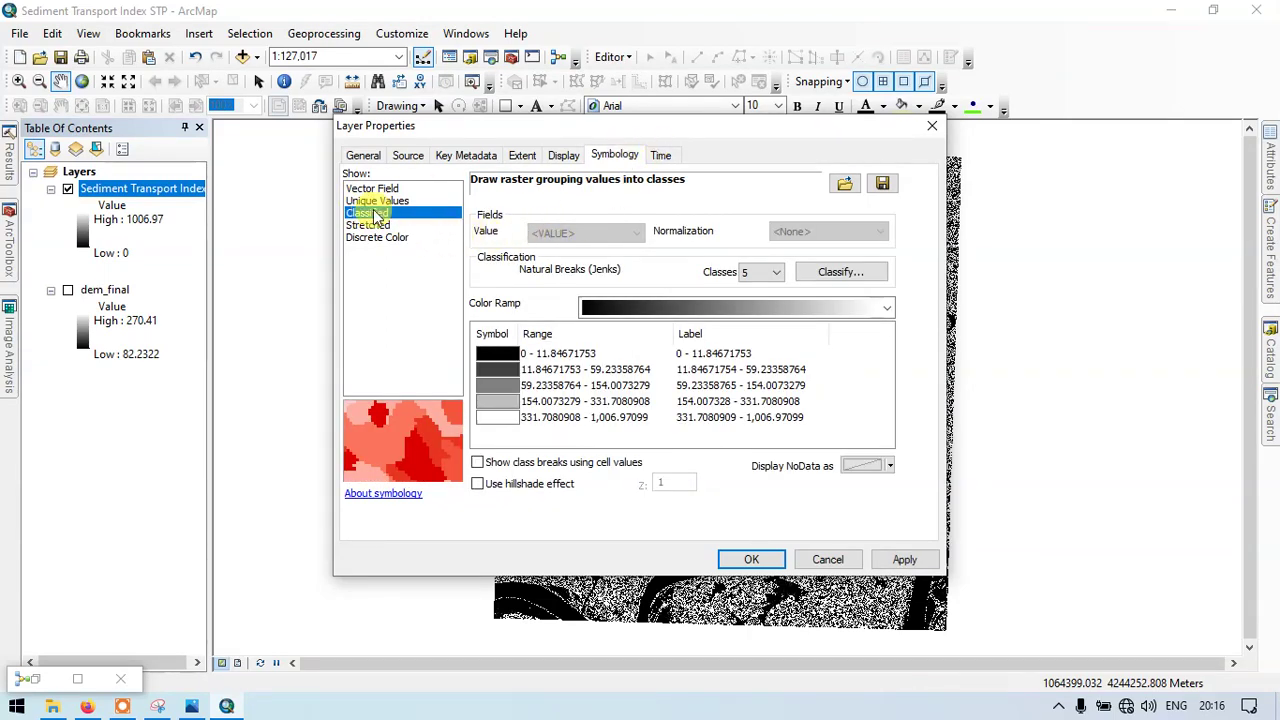
pyautogui.click(878, 308)
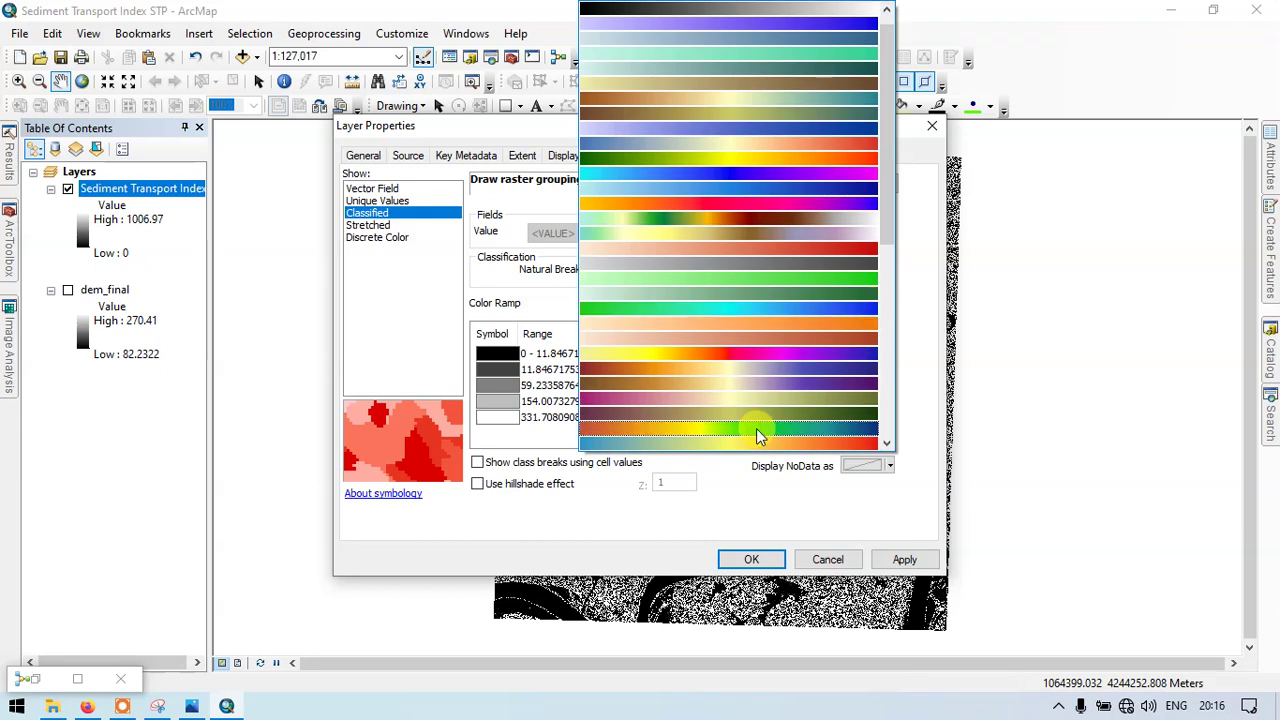
pyautogui.scroll(-1, 756, 428)
pyautogui.click(749, 390)
pyautogui.click(751, 560)
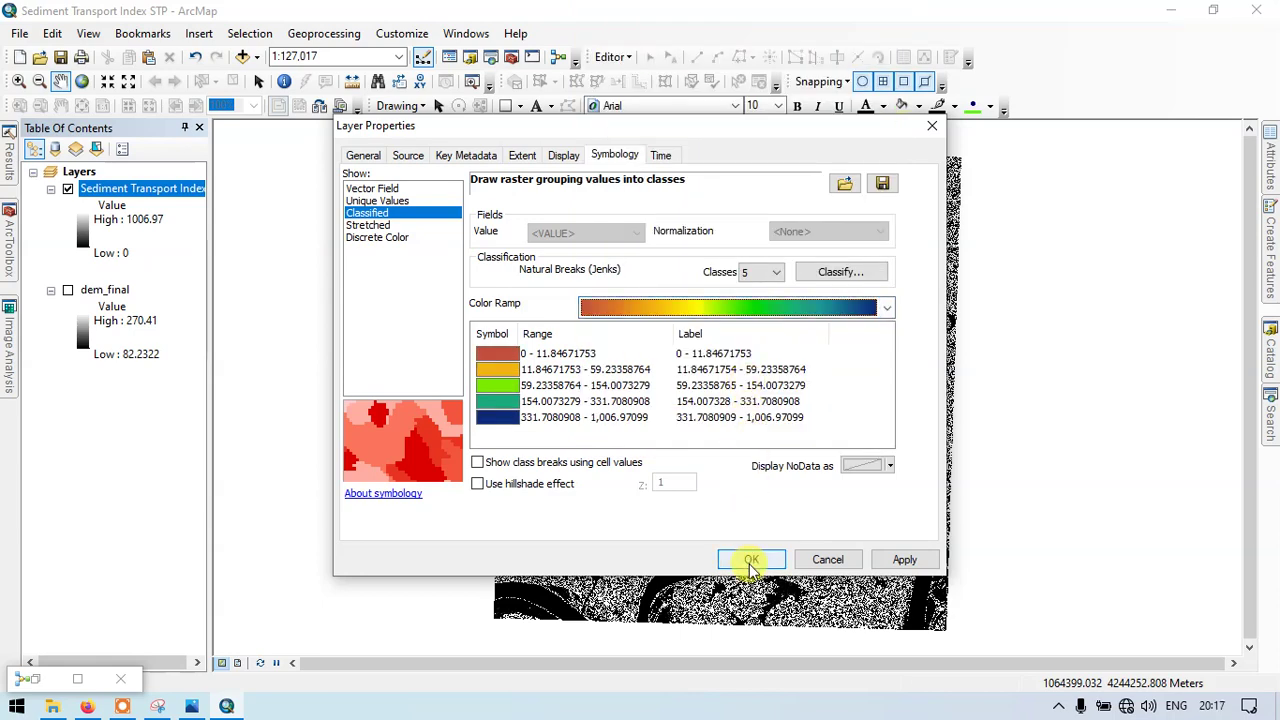
pyautogui.click(904, 560)
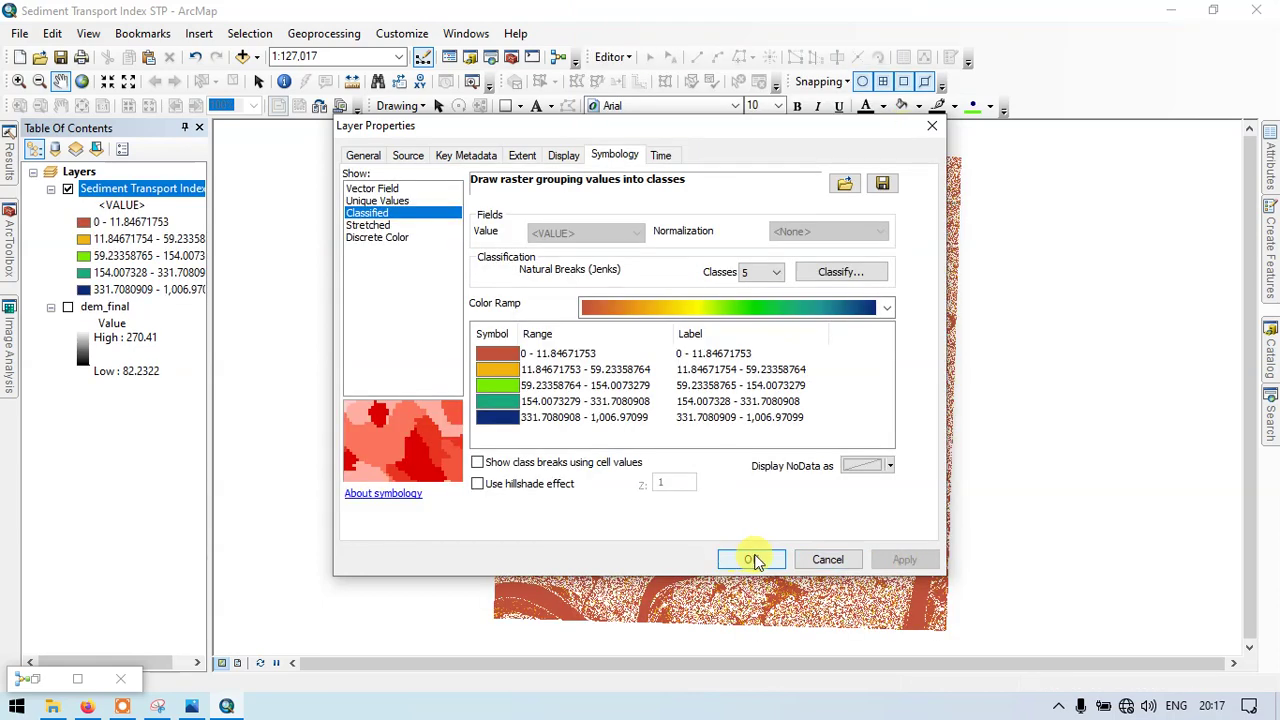
pyautogui.click(751, 560)
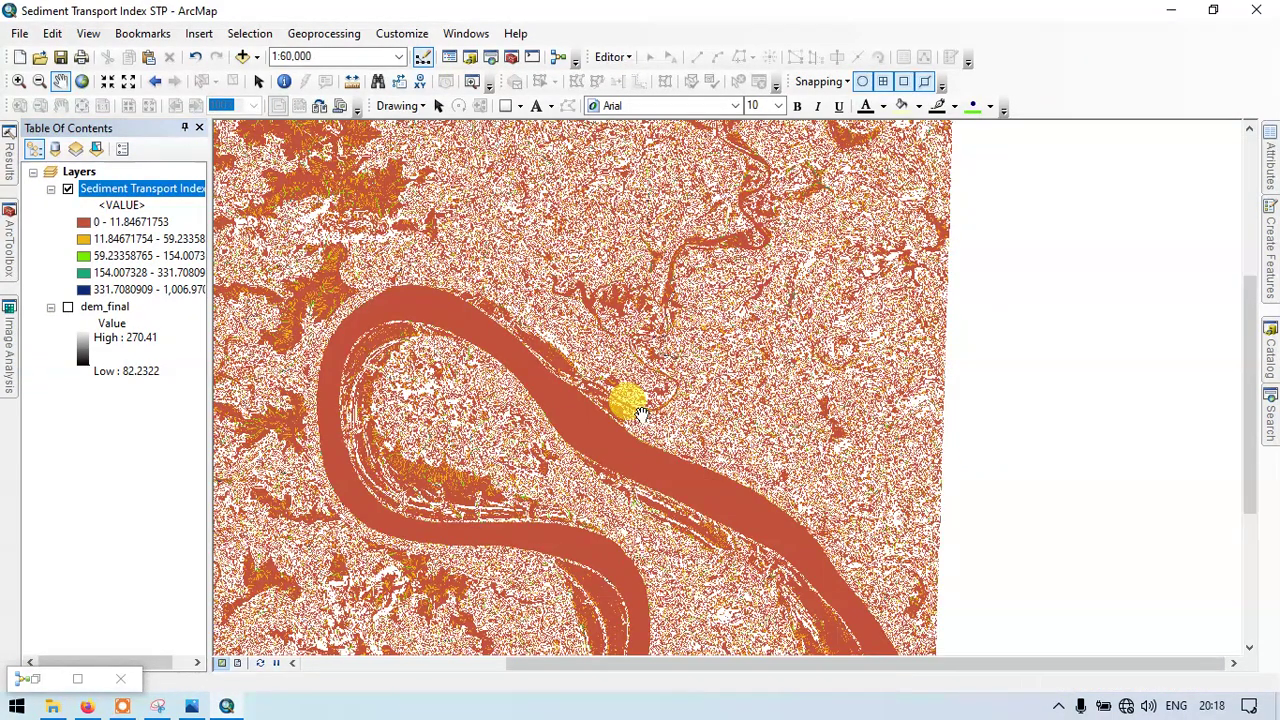
# Step: Examine the classified Sediment Transport Index raster closely along the river bends and smaller tributary channels, comparing cell colors with the legend classes
pyautogui.moveTo(452, 240); pyautogui.dragTo(548, 237)
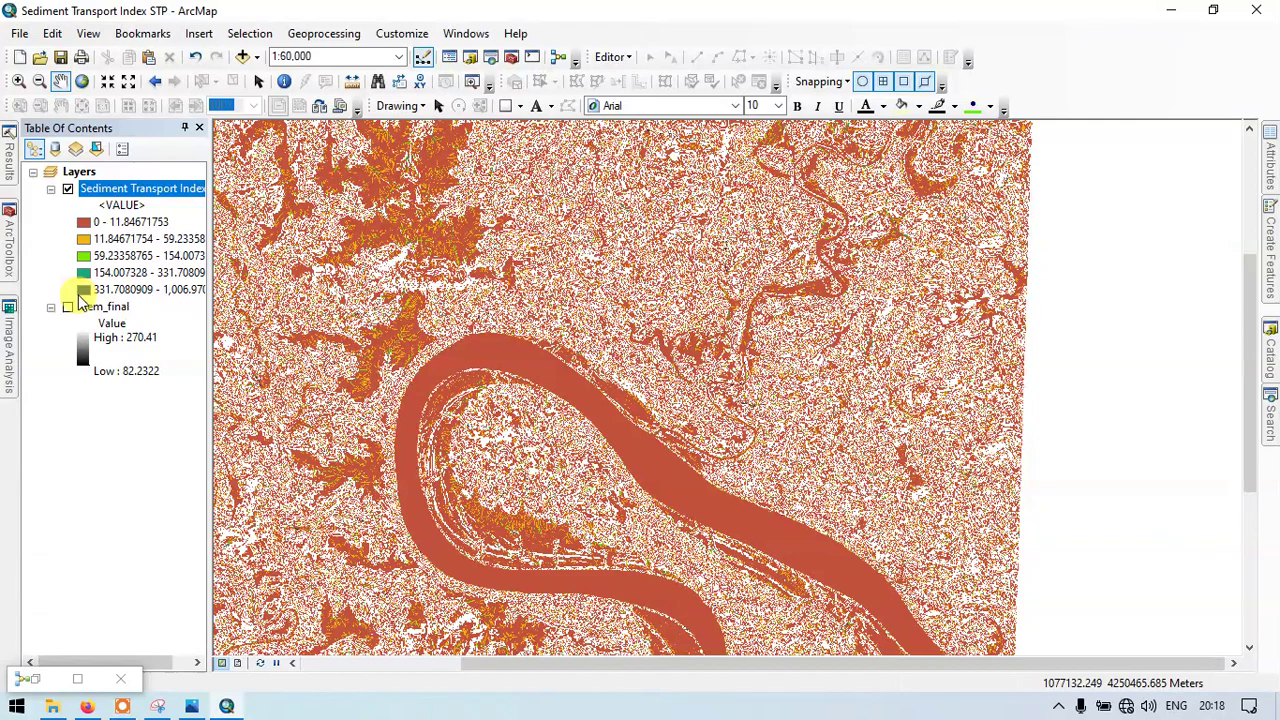
pyautogui.moveTo(629, 337); pyautogui.dragTo(522, 237)
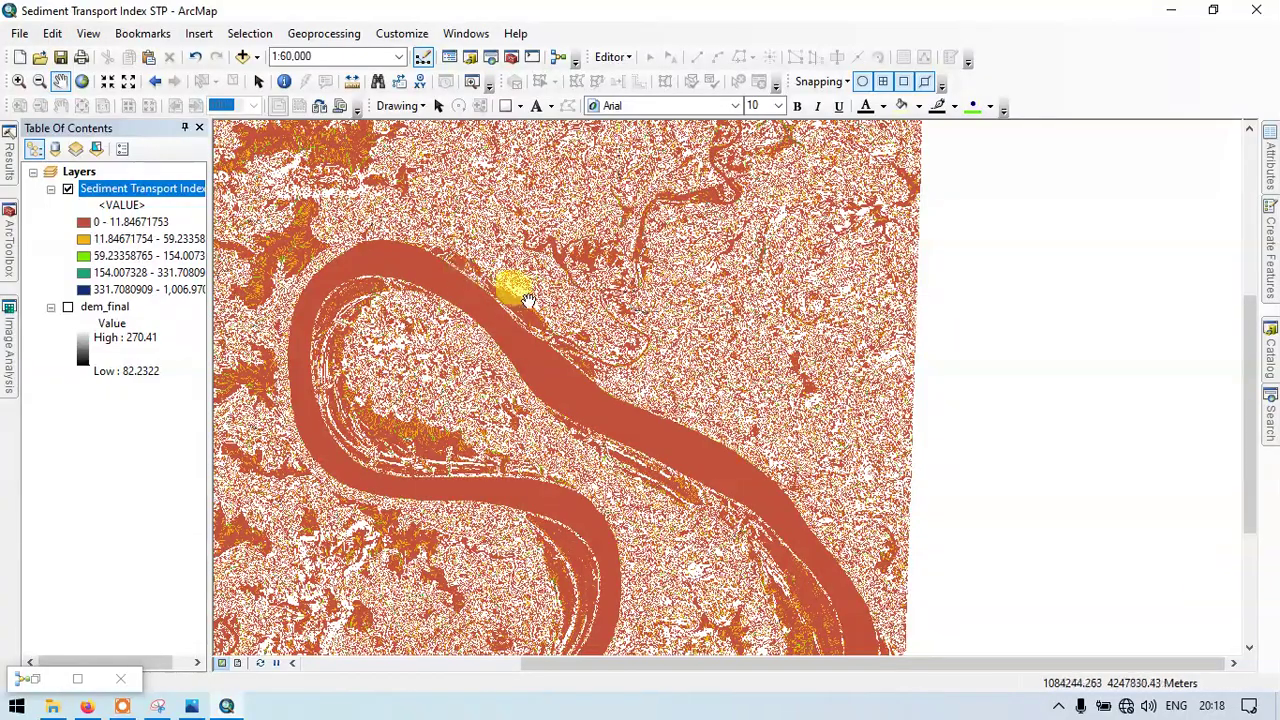
pyautogui.scroll(3, 632, 302)
pyautogui.scroll(1, 650, 240)
pyautogui.moveTo(708, 222); pyautogui.dragTo(732, 255)
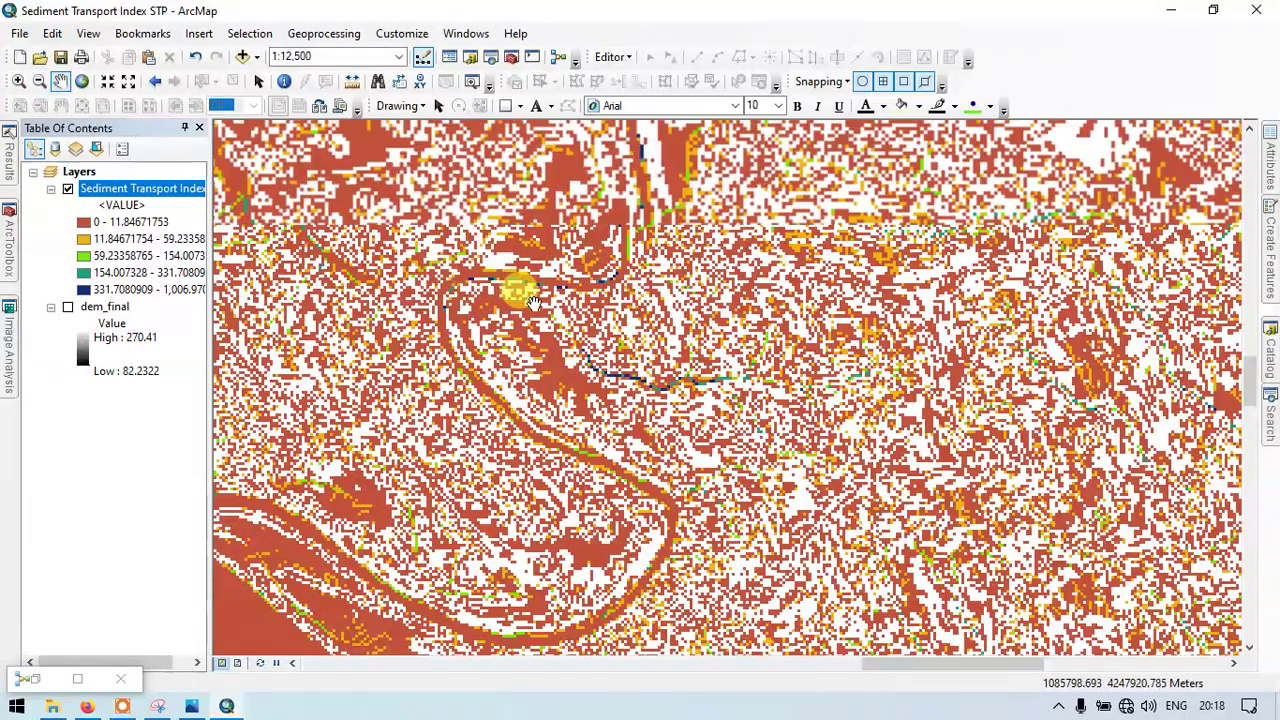
pyautogui.scroll(2, 528, 299)
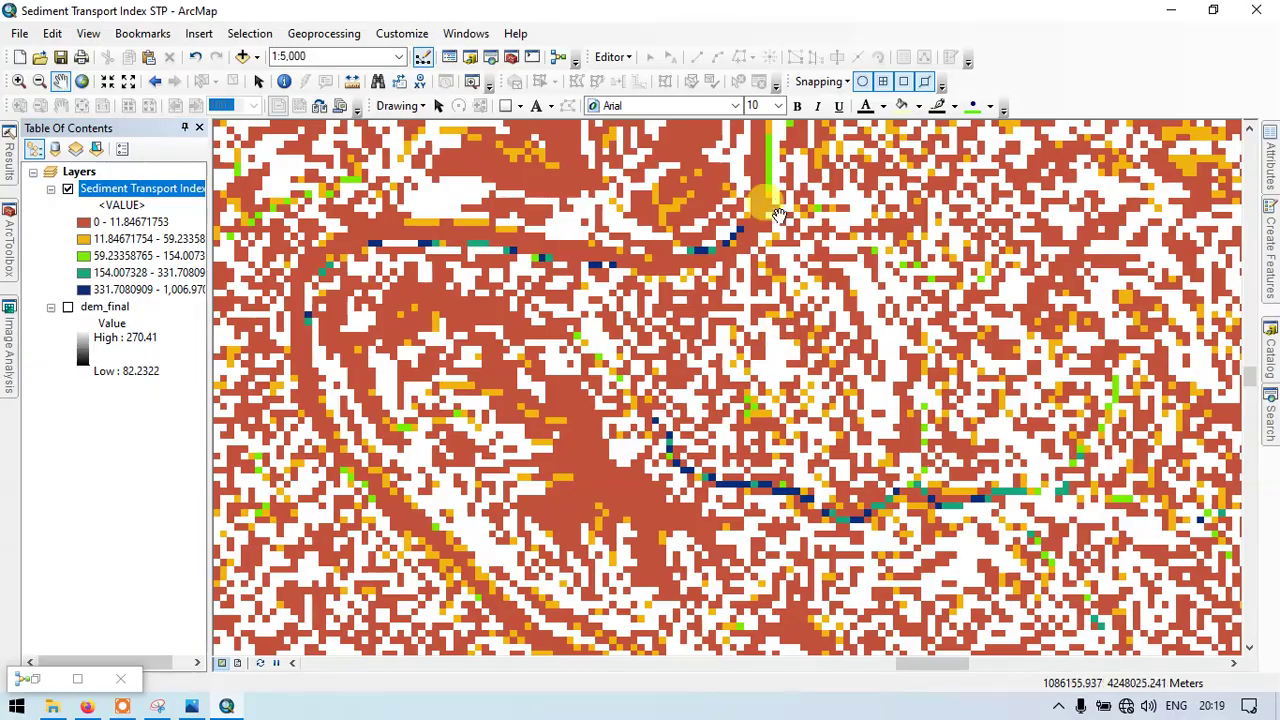
pyautogui.moveTo(784, 198); pyautogui.dragTo(798, 250)
pyautogui.scroll(-2, 705, 360)
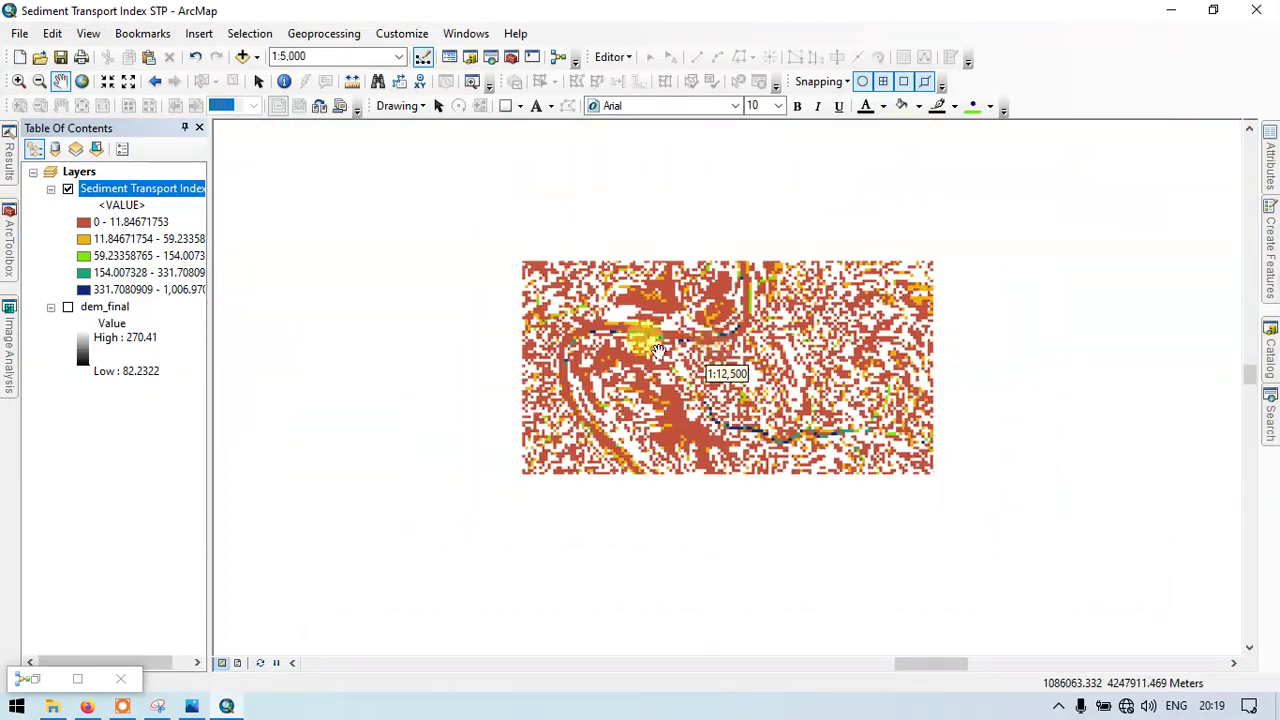
pyautogui.scroll(-2, 500, 368)
pyautogui.scroll(2, 507, 330)
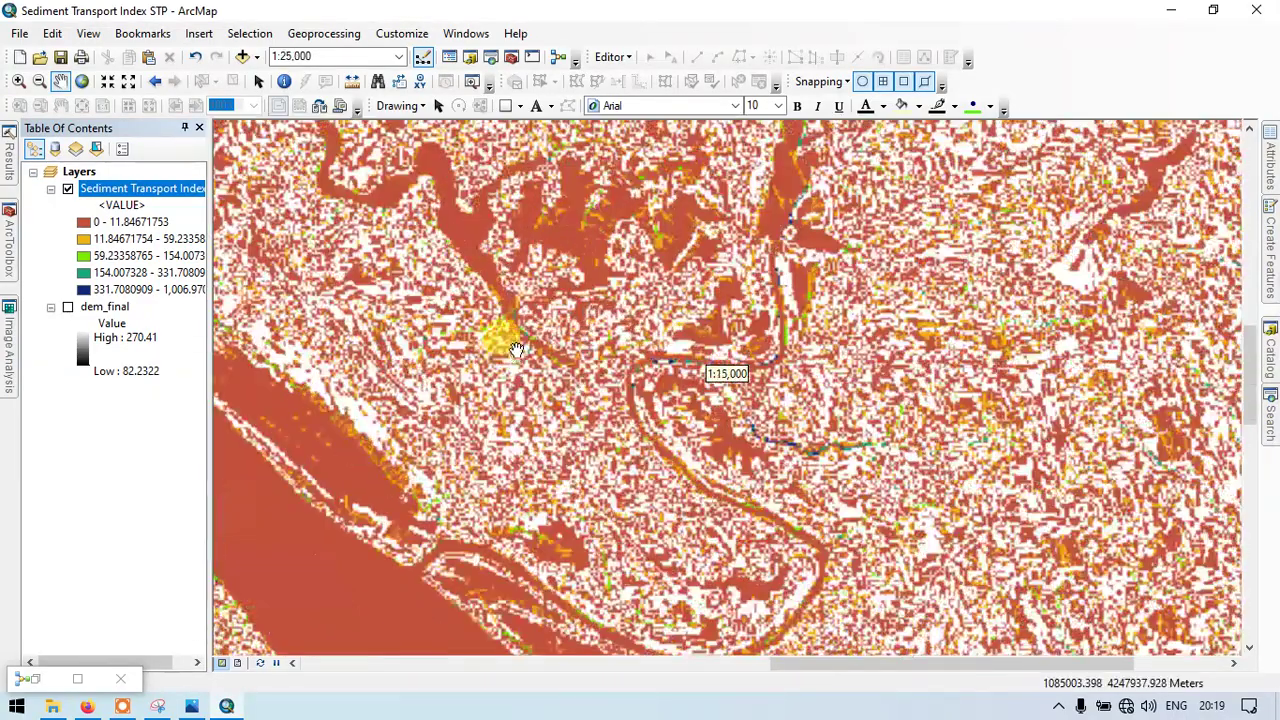
pyautogui.scroll(3, 533, 293)
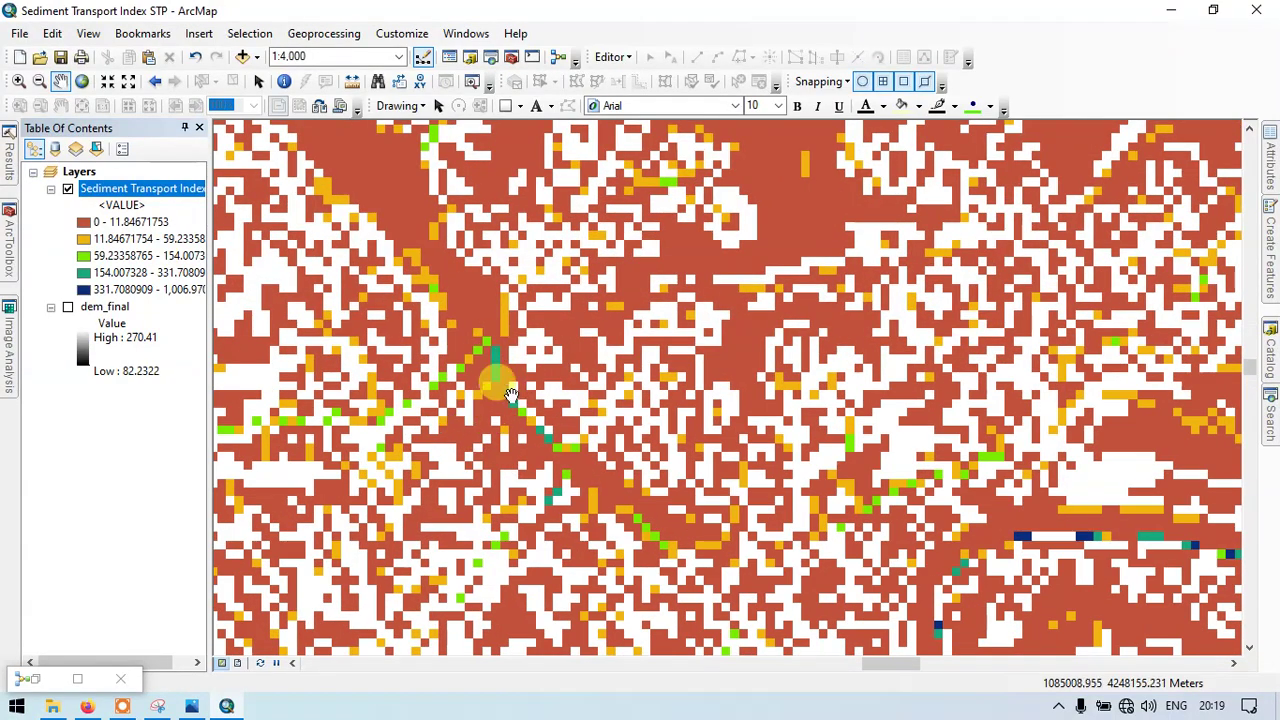
pyautogui.scroll(1, 516, 414)
pyautogui.scroll(-4, 545, 495)
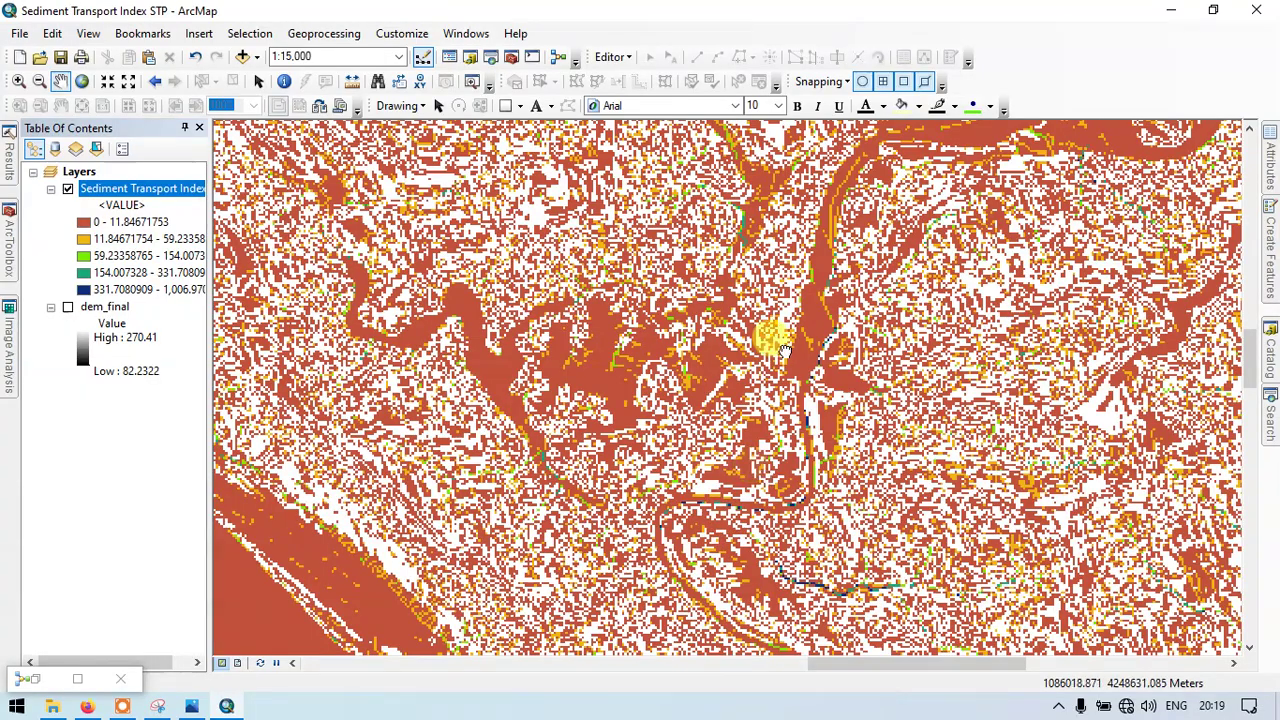
pyautogui.moveTo(768, 352); pyautogui.dragTo(637, 372)
pyautogui.scroll(2, 728, 371)
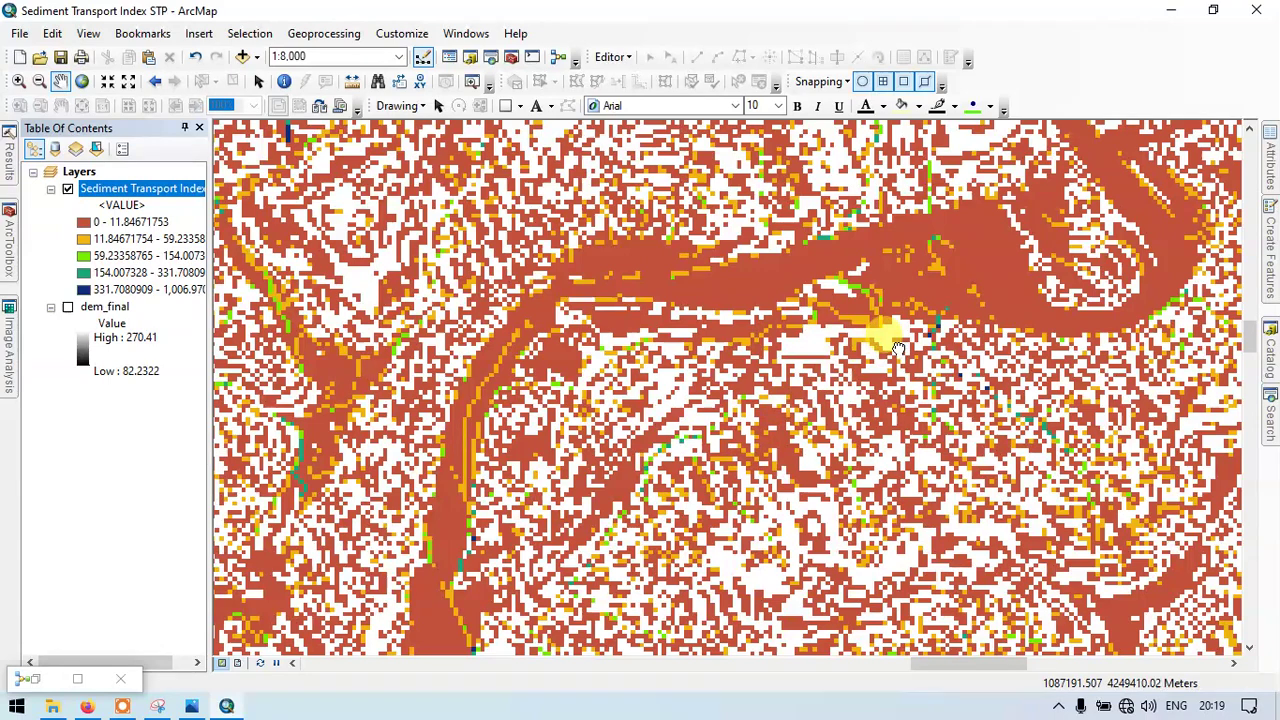
pyautogui.moveTo(871, 334); pyautogui.dragTo(610, 366)
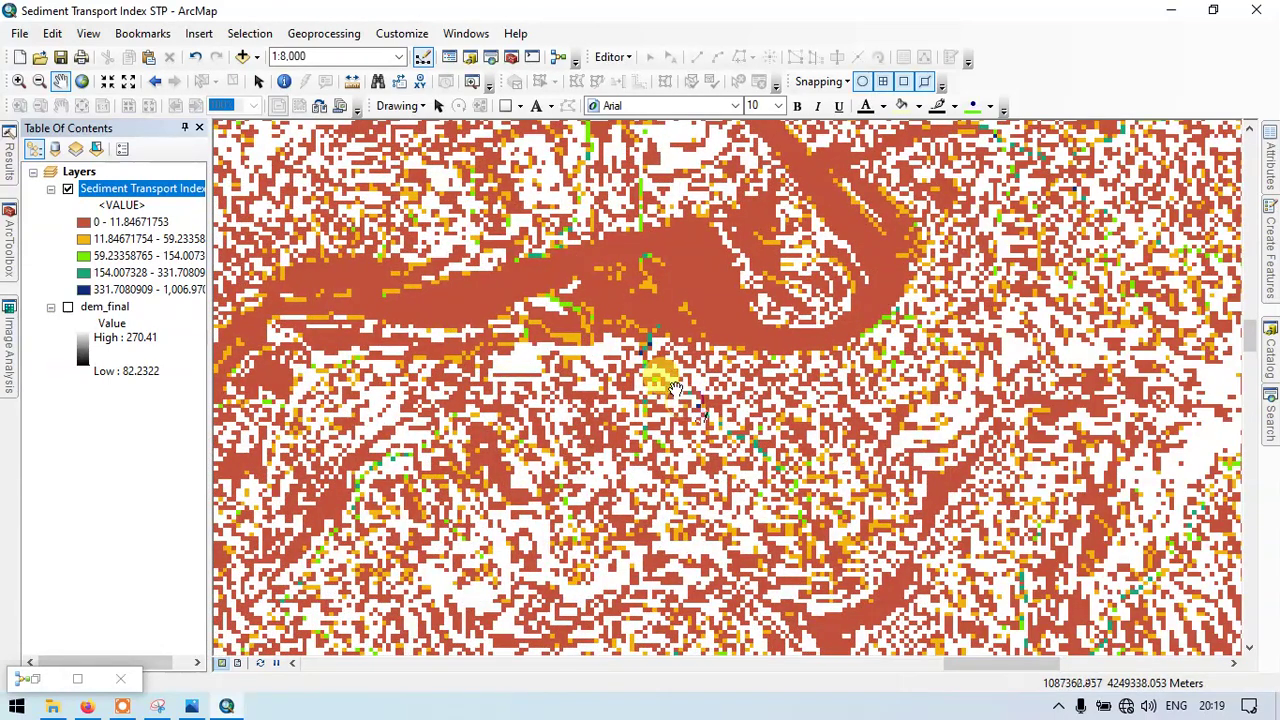
pyautogui.scroll(3, 643, 352)
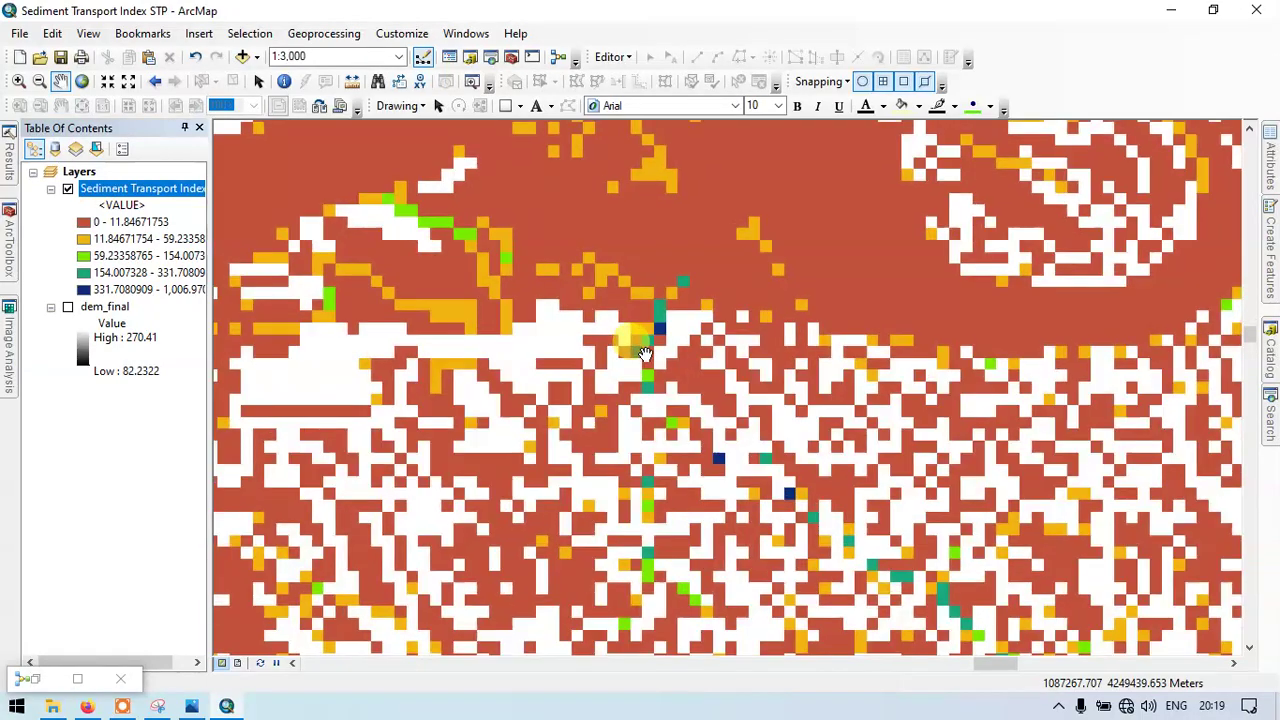
pyautogui.scroll(-4, 700, 385)
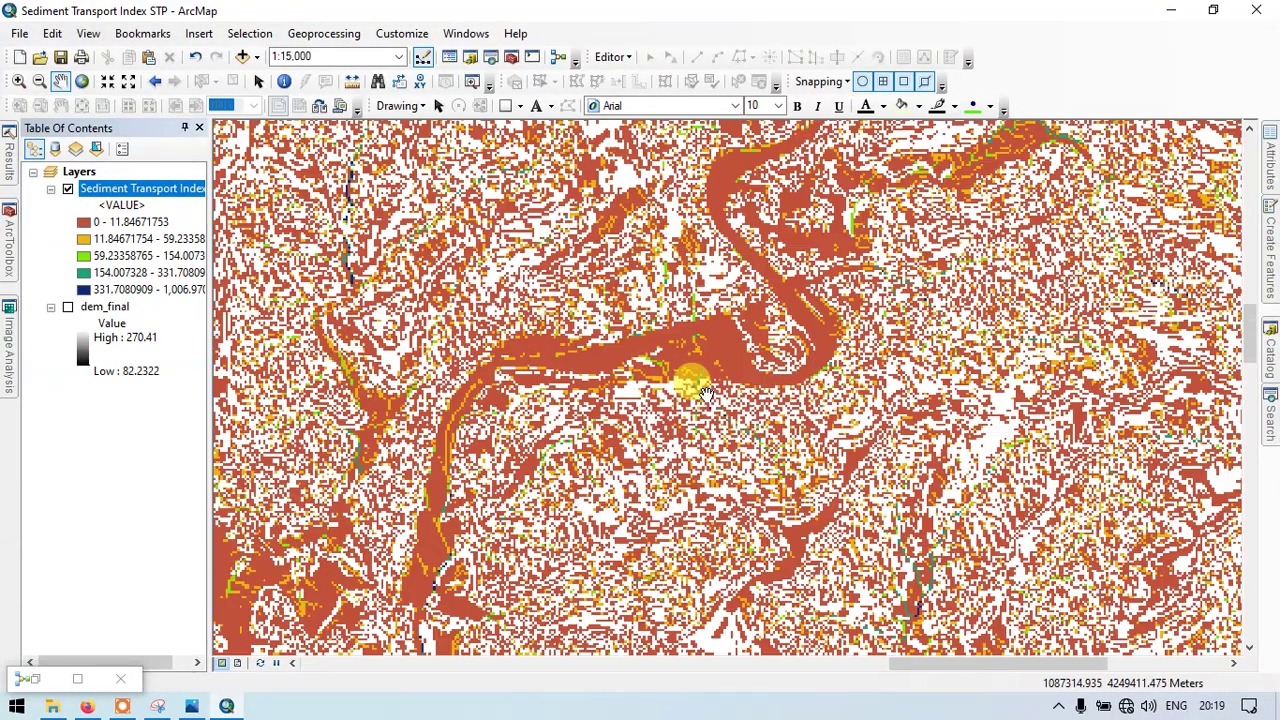
# Step: Examine the classified Sediment Transport Index raster at progressively smaller scales, out to its full extent
pyautogui.scroll(-2, 706, 395)
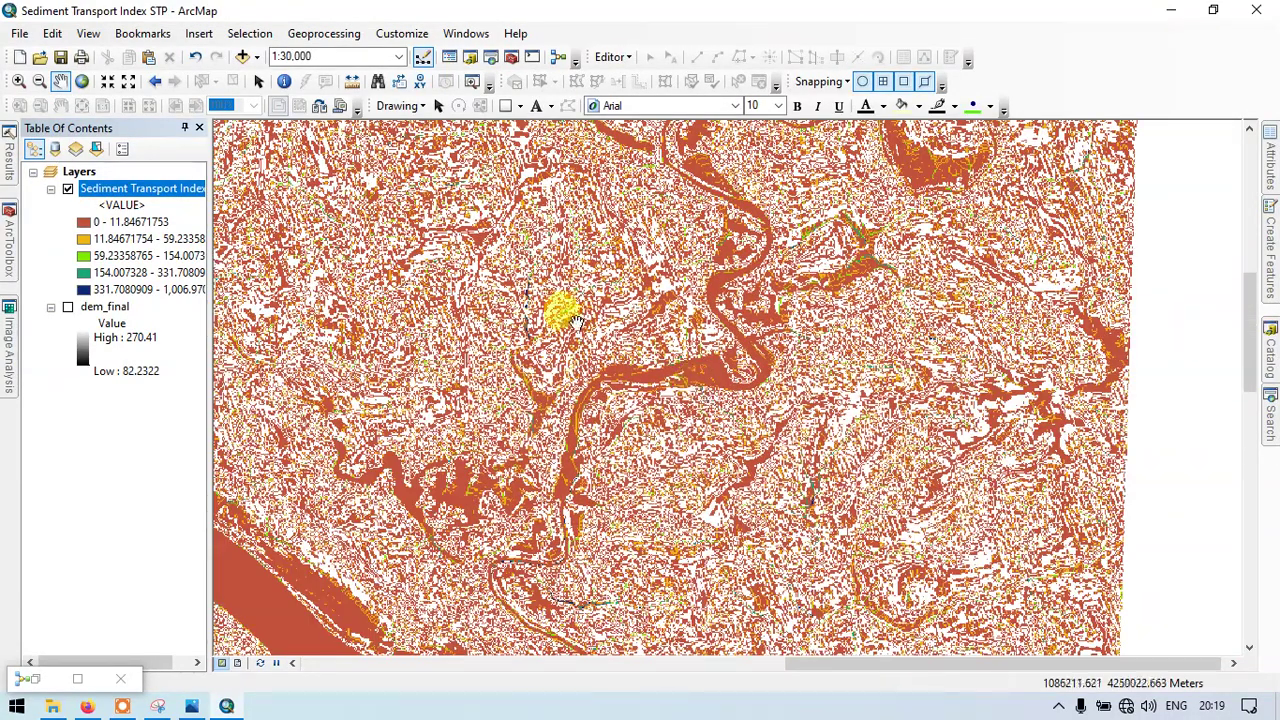
pyautogui.scroll(-2, 560, 306)
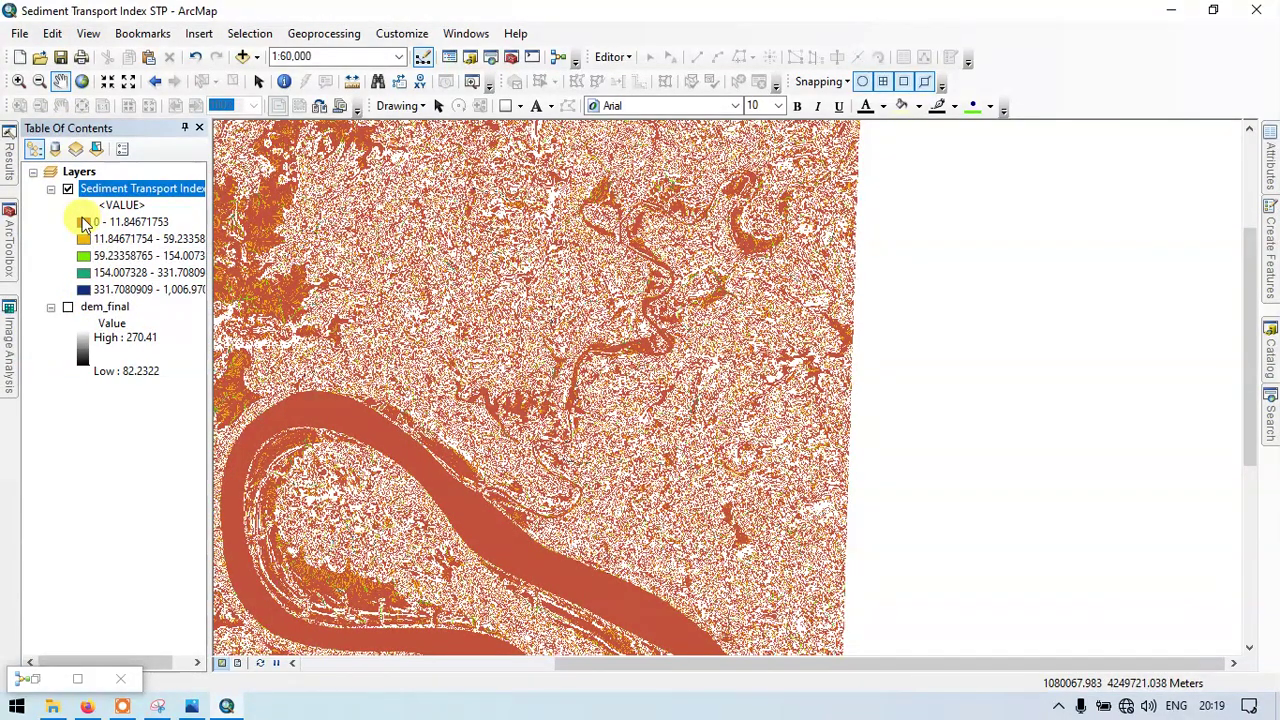
pyautogui.scroll(-1, 503, 325)
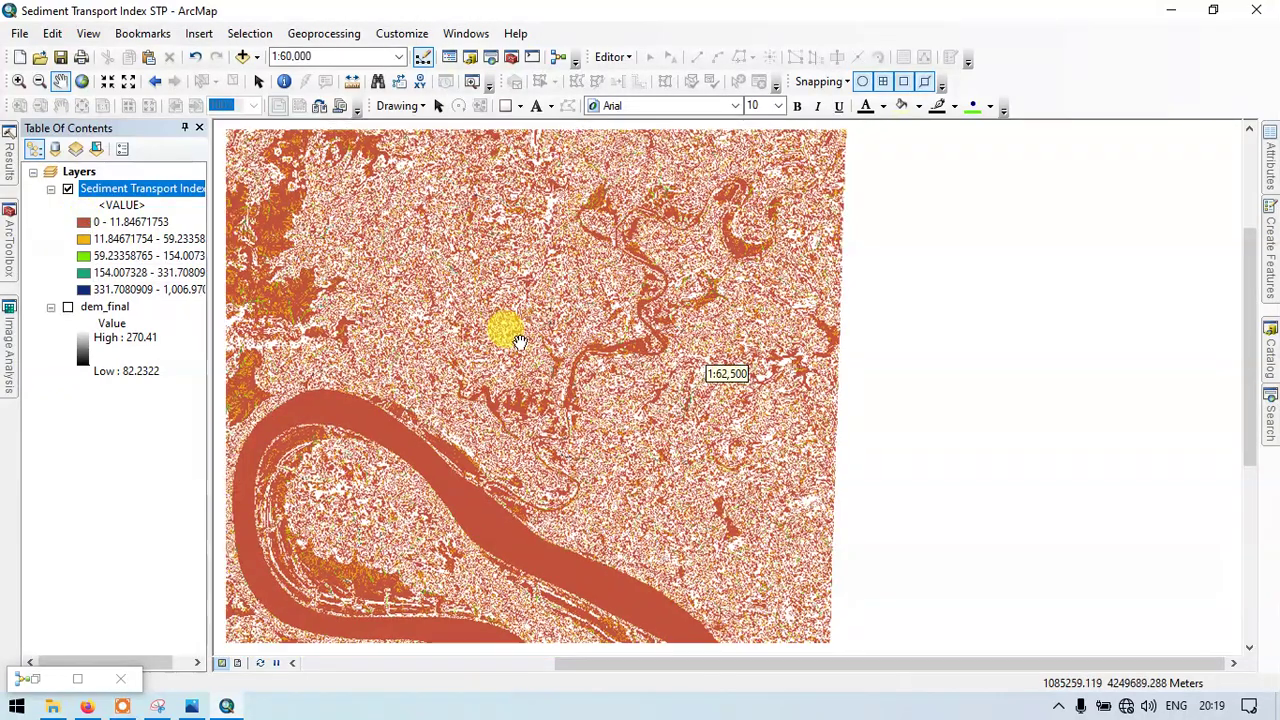
pyautogui.scroll(-1, 430, 240)
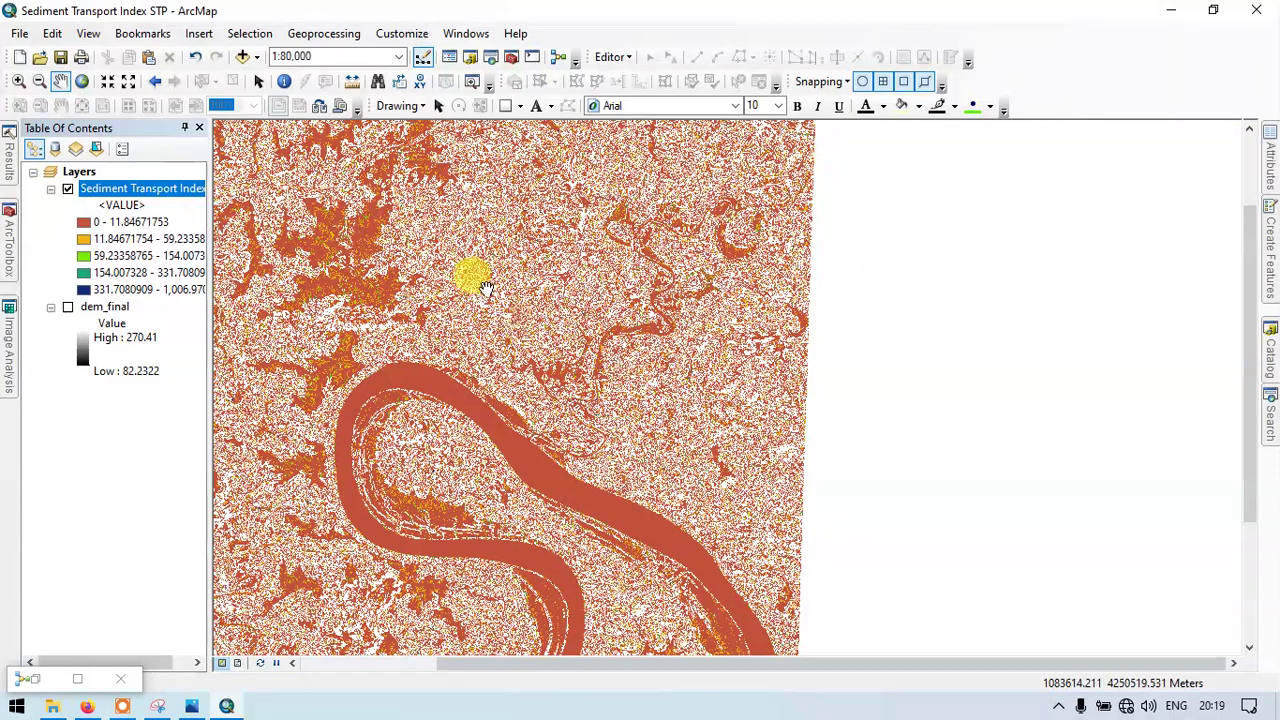
pyautogui.scroll(-1, 497, 291)
pyautogui.moveTo(443, 251); pyautogui.dragTo(572, 262)
pyautogui.scroll(-1, 565, 270)
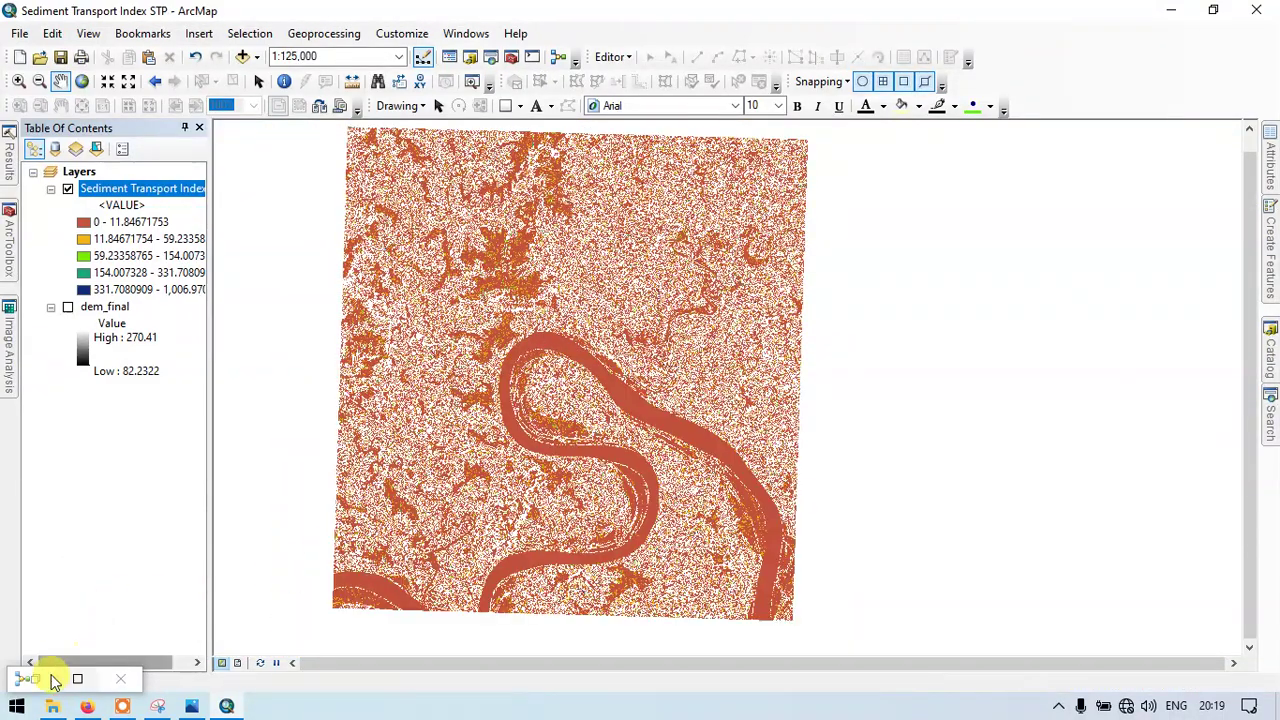
# Step: Mark the Input DEM and Sediment Transport Index variables as model parameters in the model diagram
pyautogui.click(40, 680)
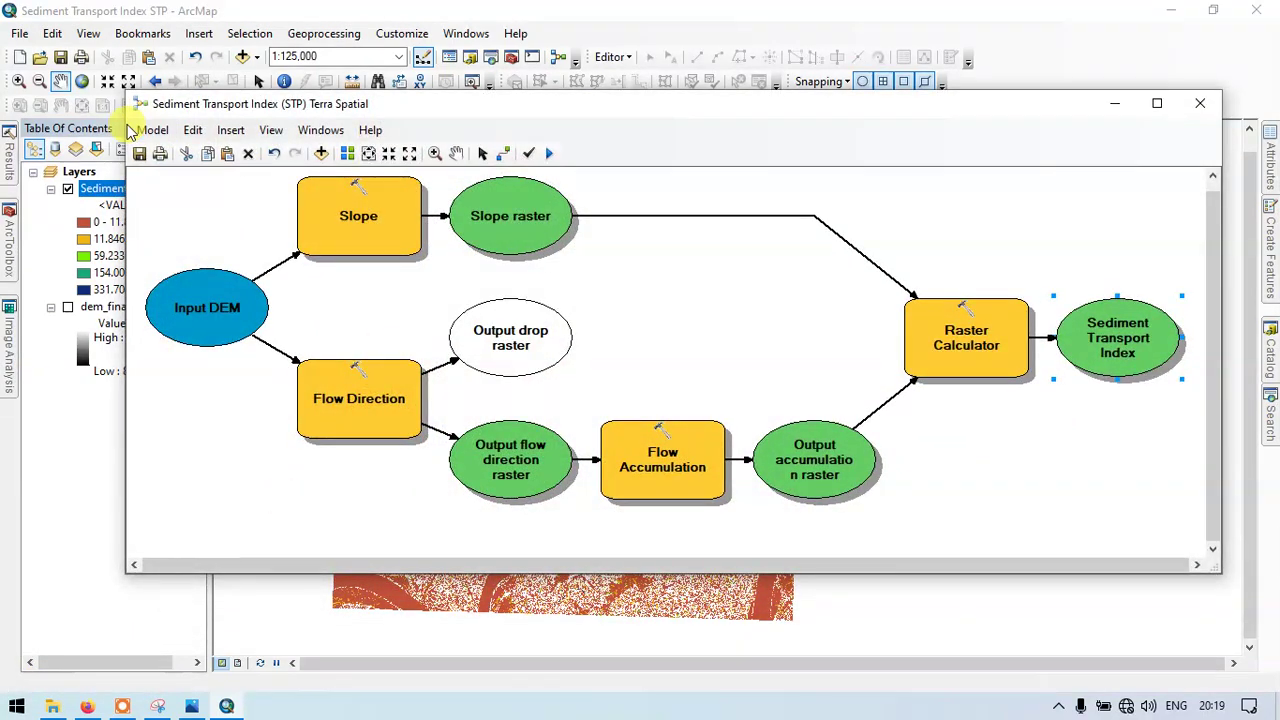
pyautogui.rightClick(205, 313)
pyautogui.click(313, 352)
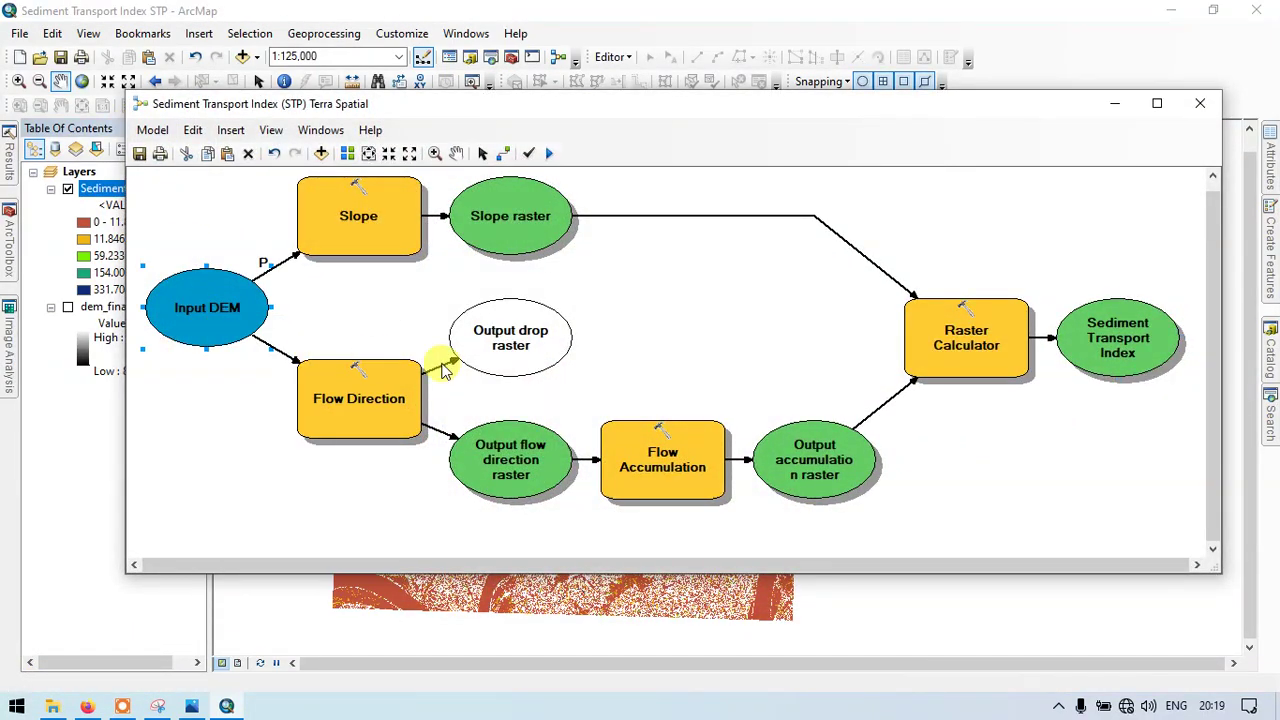
pyautogui.rightClick(1137, 341)
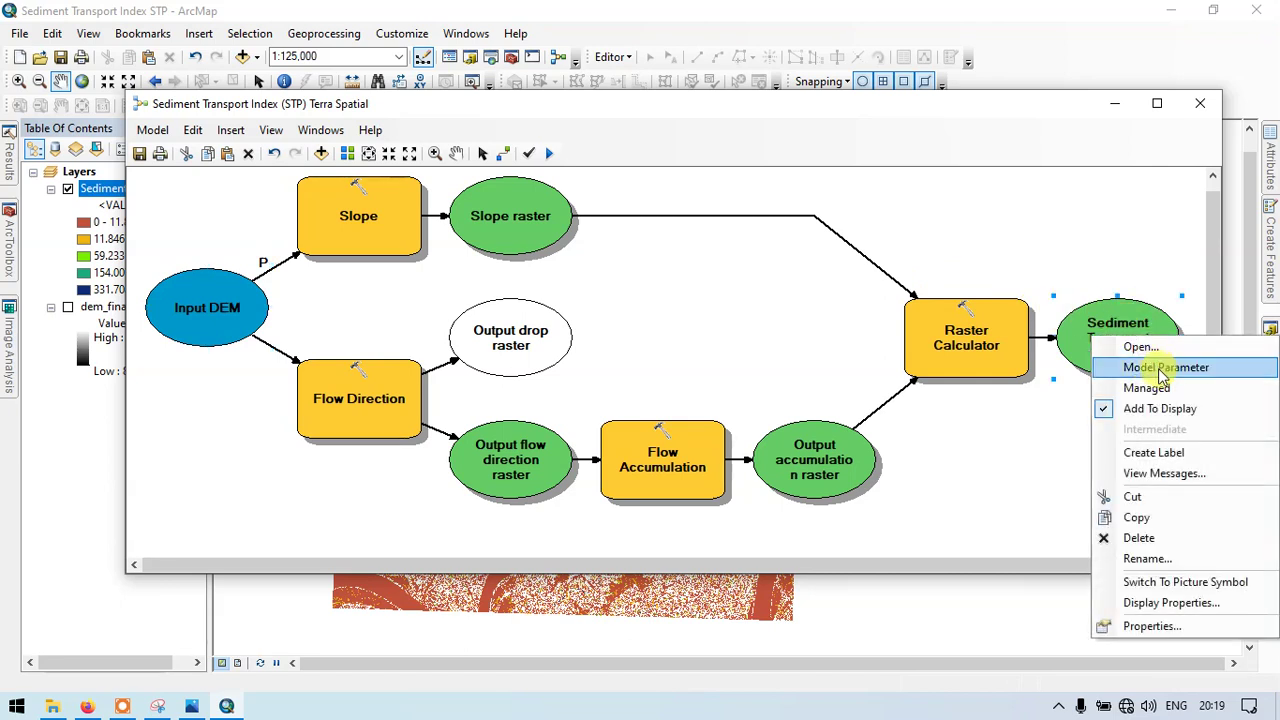
pyautogui.click(1163, 370)
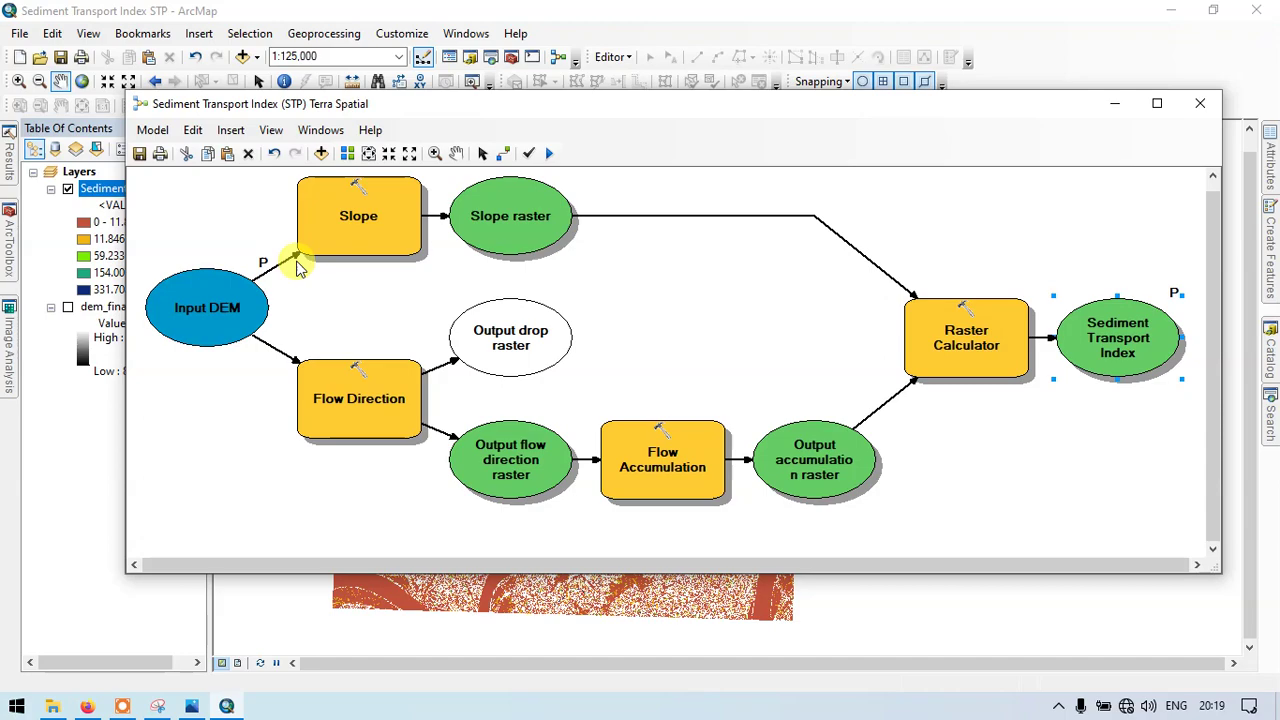
pyautogui.click(1114, 103)
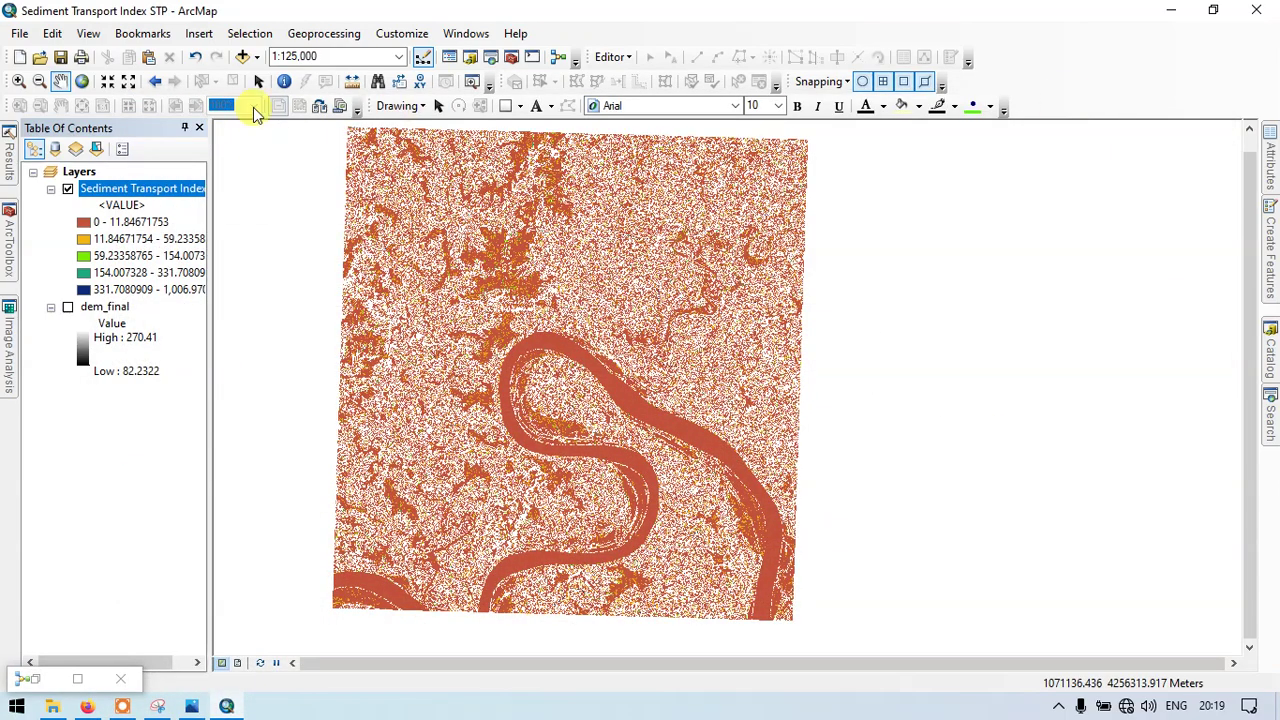
# Step: Add the DEM_clip_final.tif raster from the shape_file folder to the map, dismissing the coordinate system warning
pyautogui.click(259, 57)
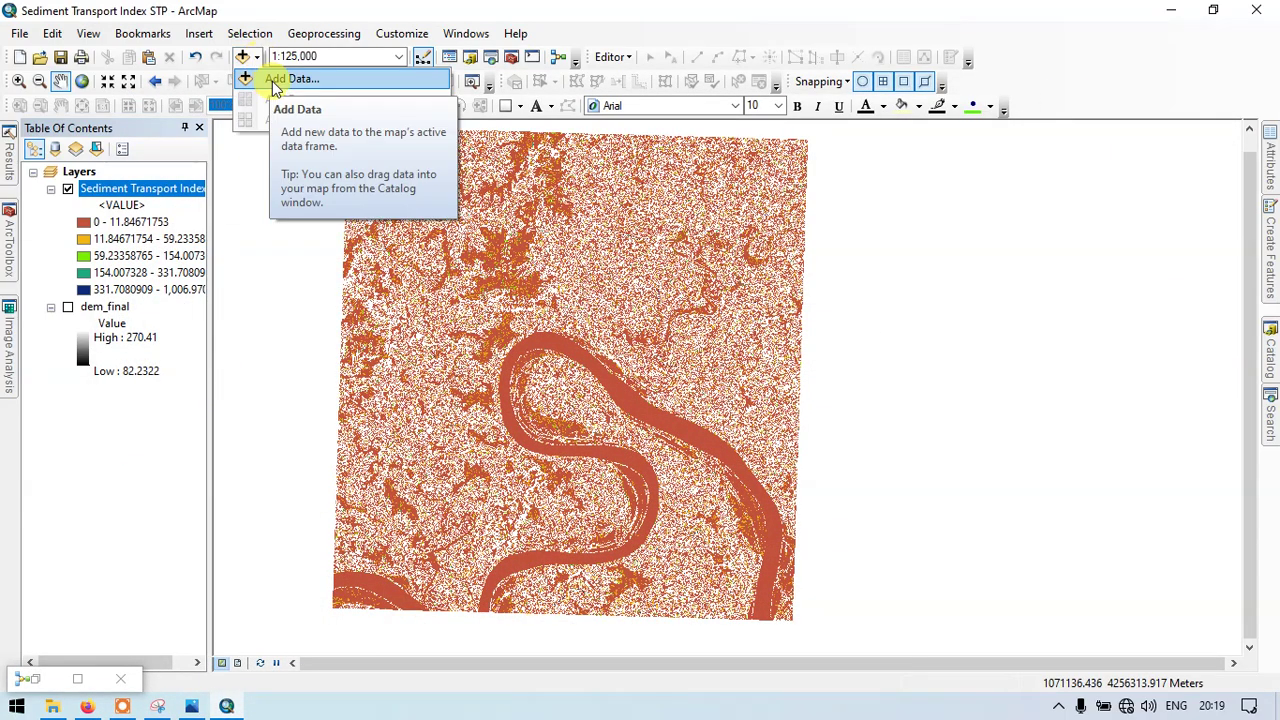
pyautogui.click(268, 78)
pyautogui.click(666, 231)
pyautogui.click(443, 339)
pyautogui.doubleClick(447, 354)
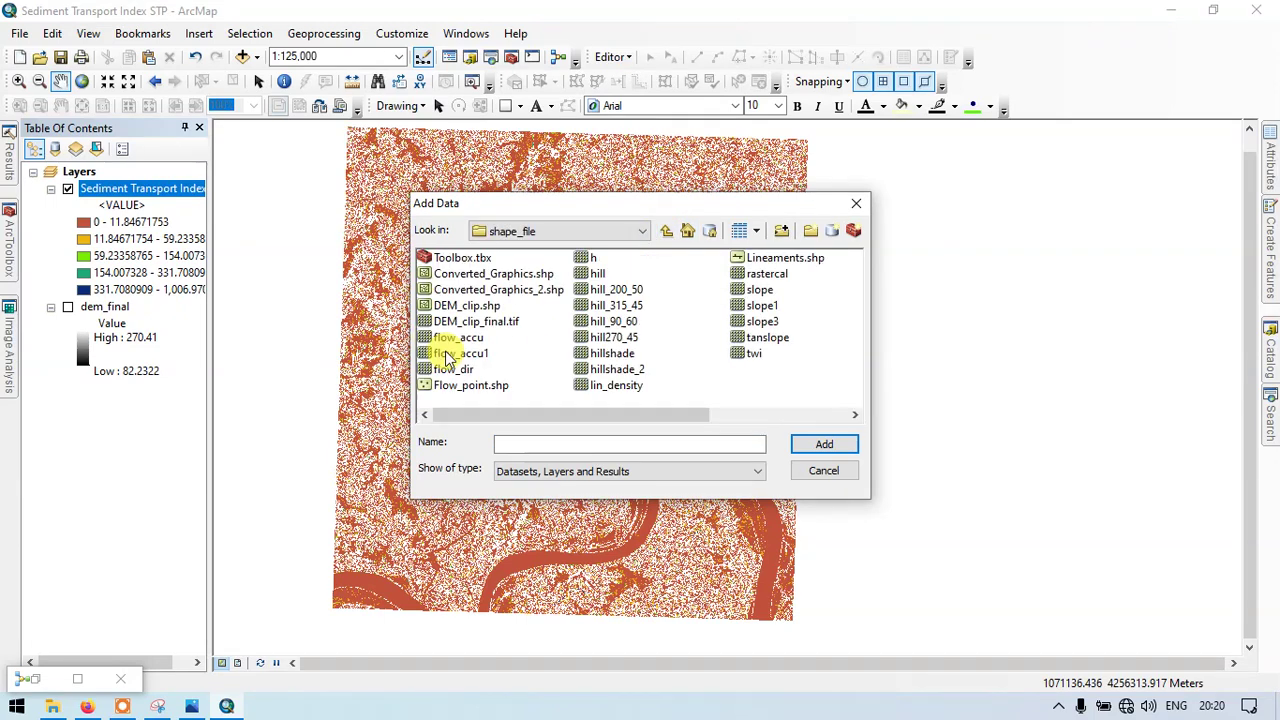
pyautogui.click(497, 323)
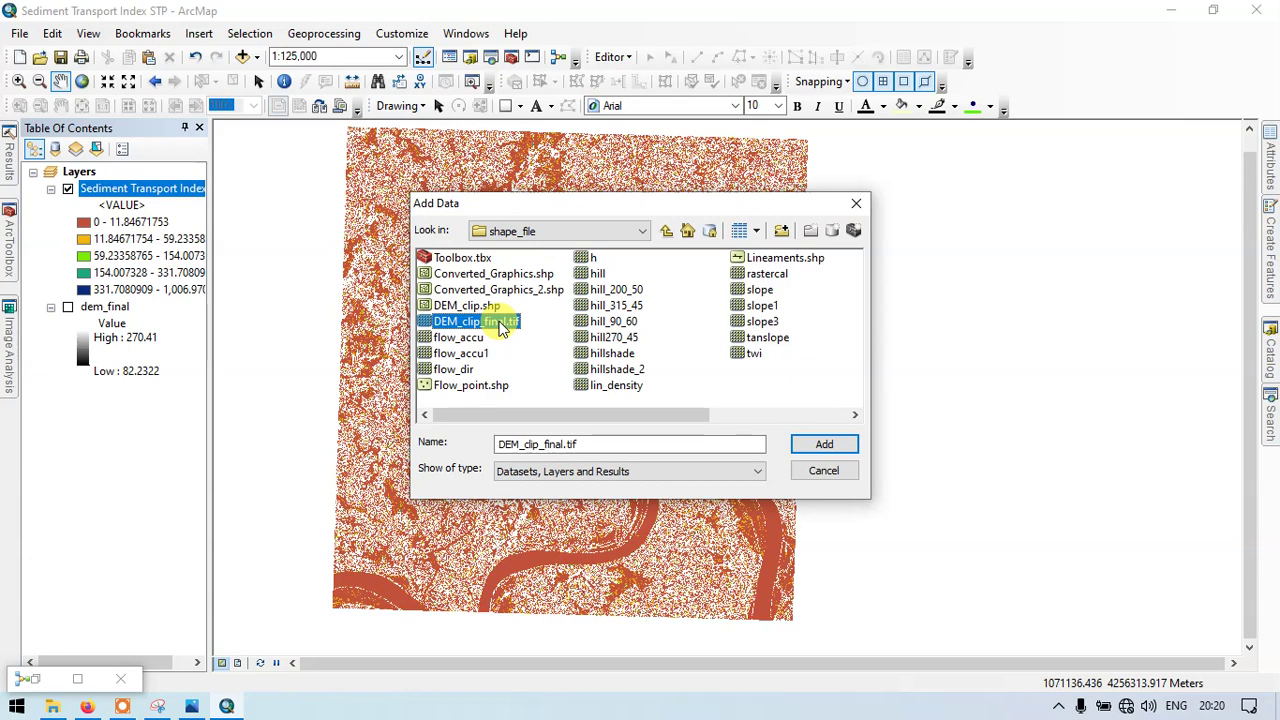
pyautogui.click(826, 445)
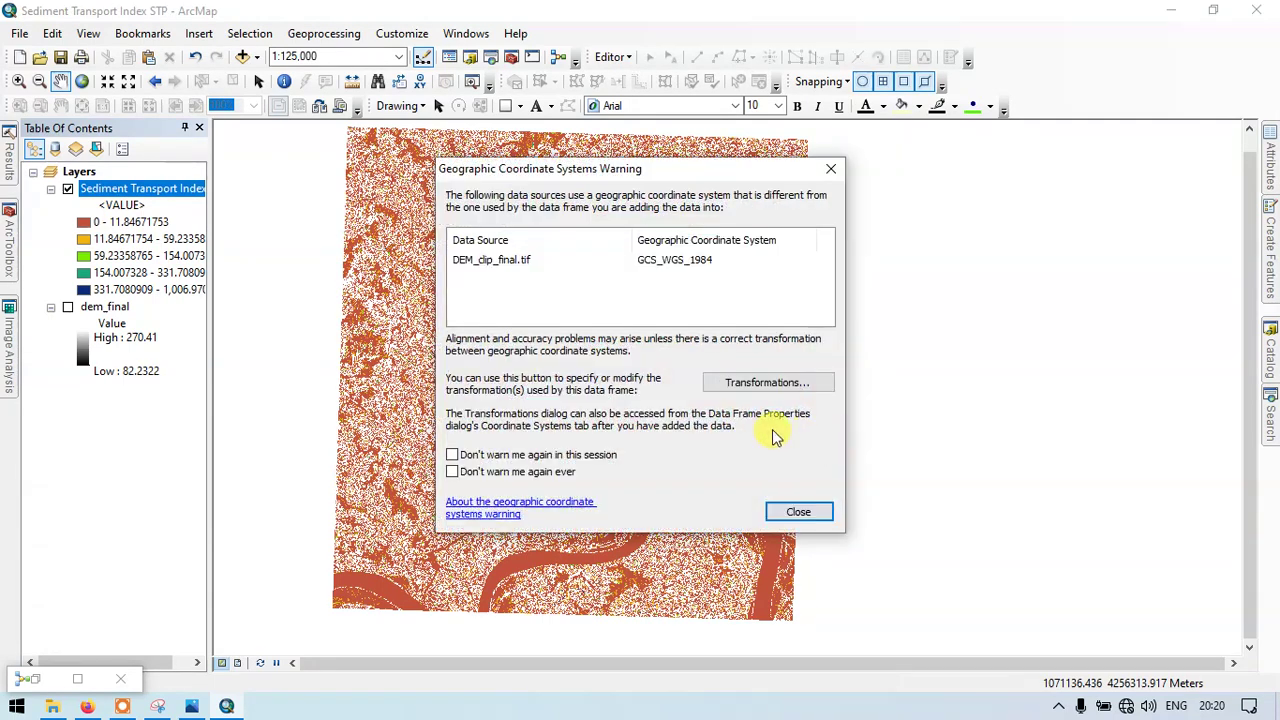
pyautogui.click(808, 512)
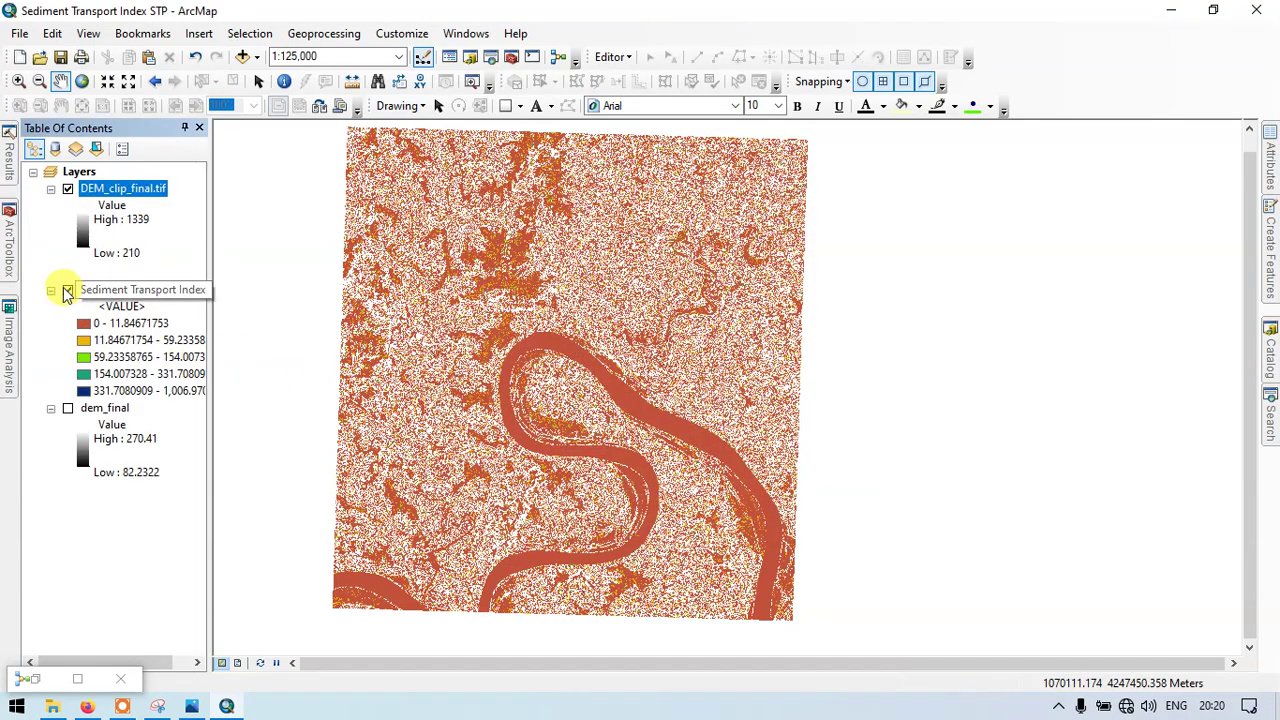
# Step: Turn off the Sediment Transport Index layer and zoom to the DEM_clip_final.tif layer
pyautogui.click(67, 291)
pyautogui.rightClick(133, 188)
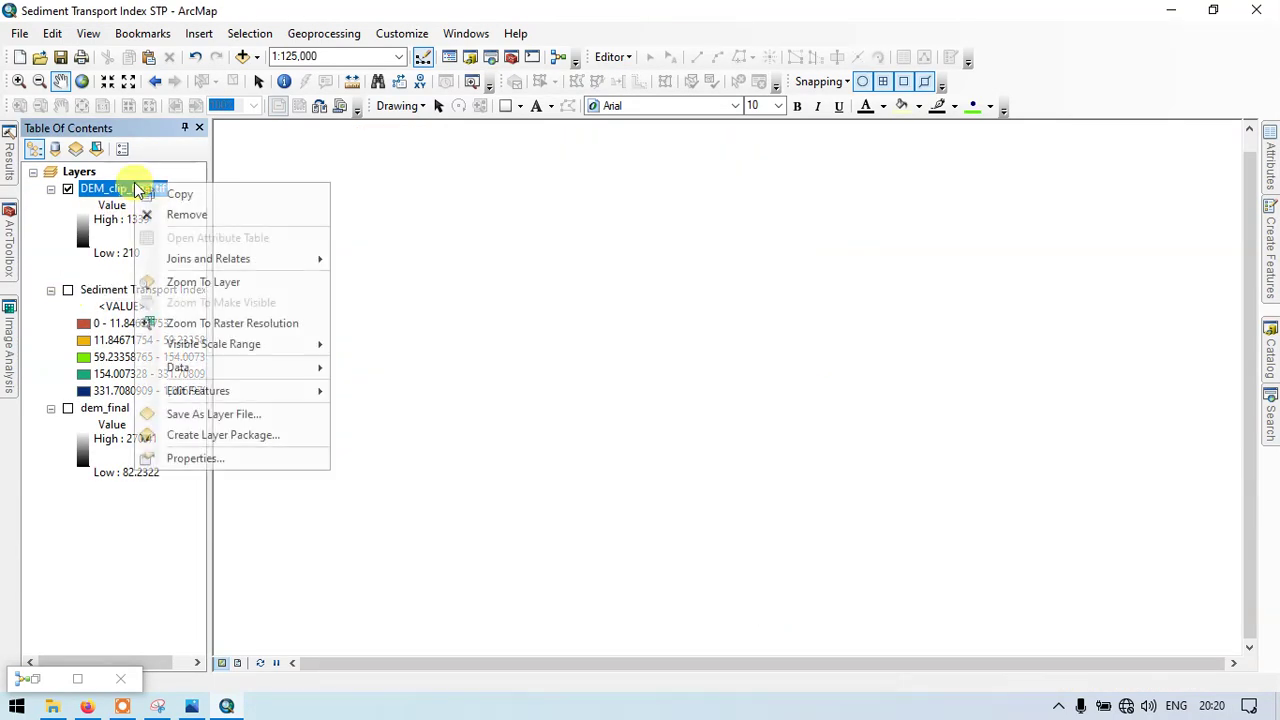
pyautogui.click(256, 282)
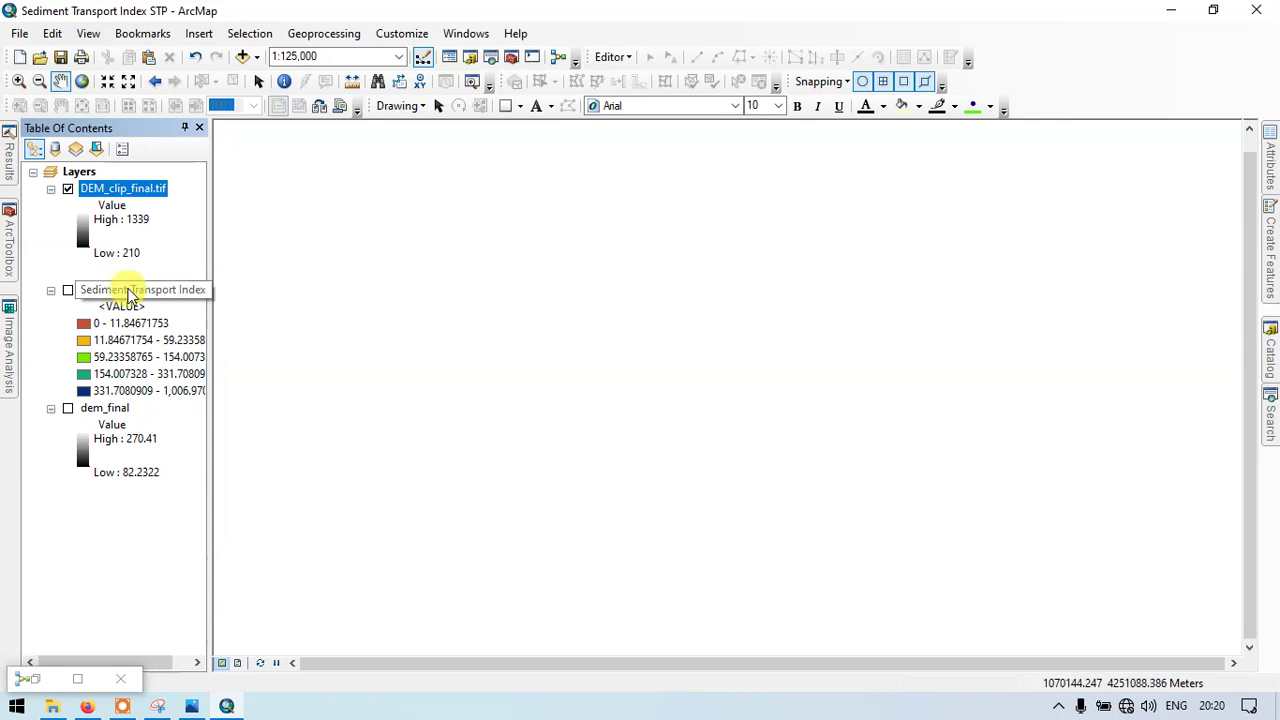
# Step: Remove the Sediment Transport Index and dem_final layers from the map
pyautogui.rightClick(128, 292)
pyautogui.click(168, 320)
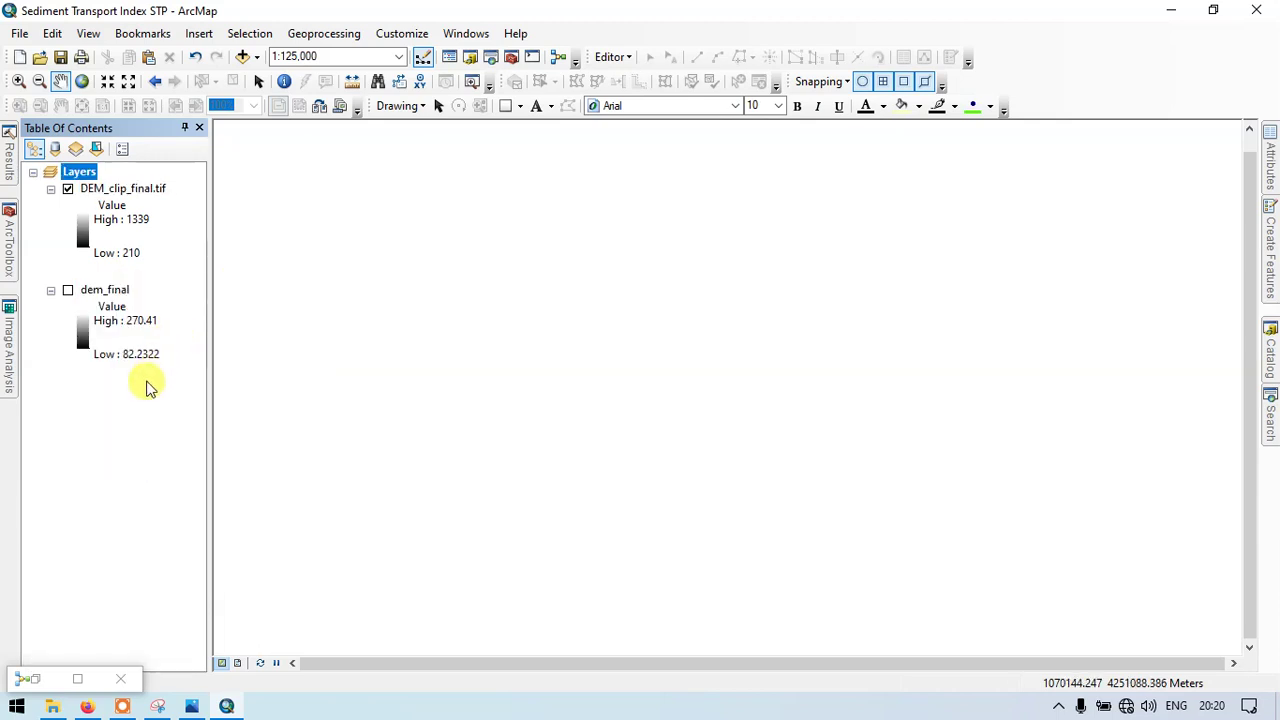
pyautogui.rightClick(108, 290)
pyautogui.click(150, 317)
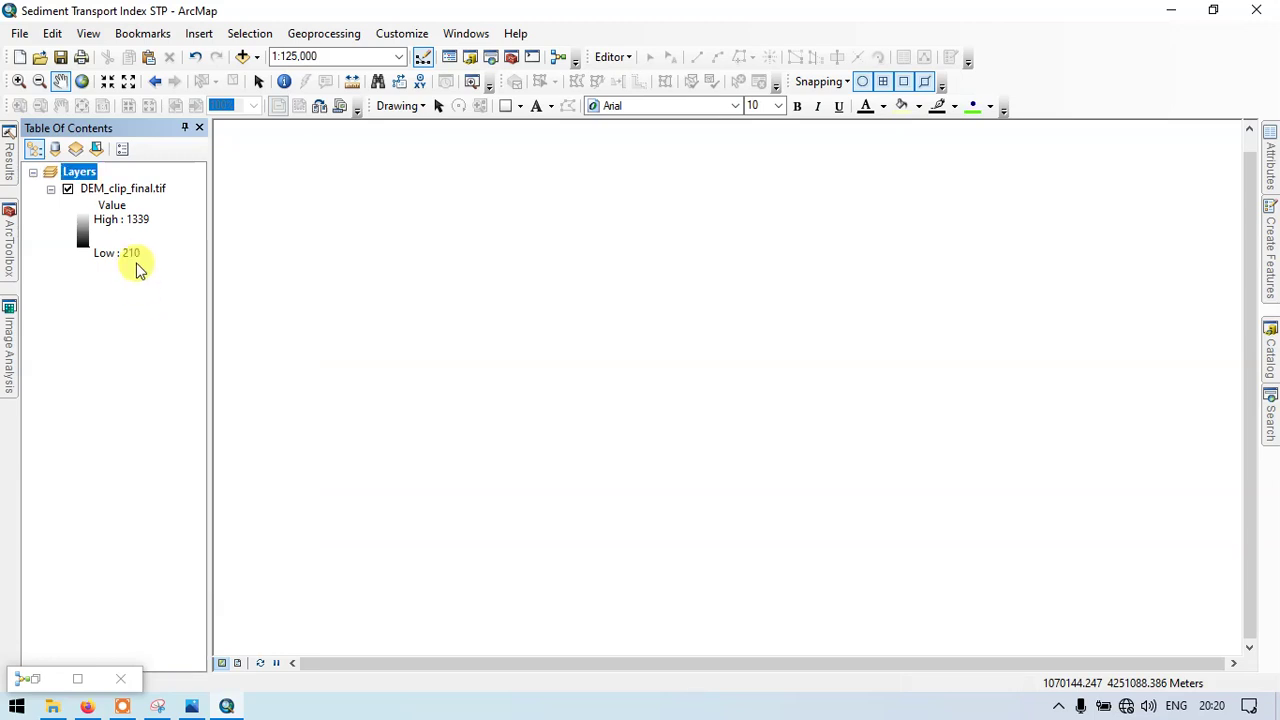
pyautogui.rightClick(134, 189)
pyautogui.press('Escape')
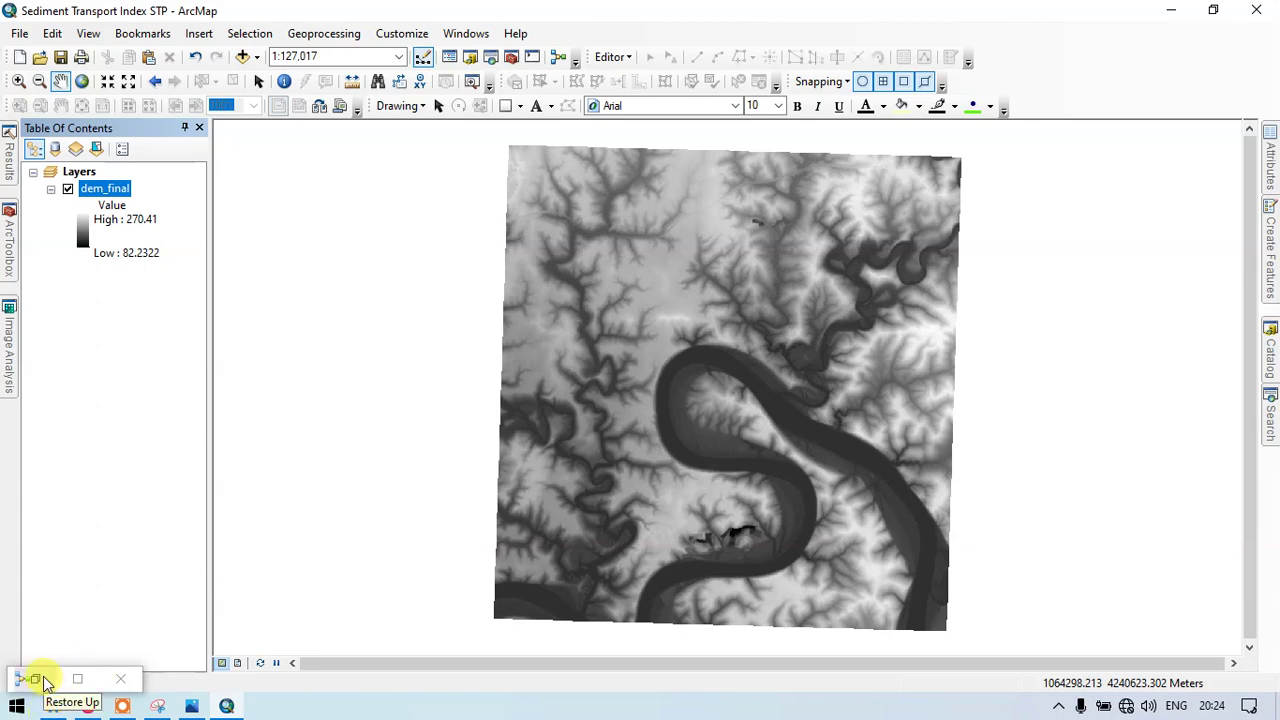
# Step: Close the model diagram, open the Sediment Transport Index (STP) Terra Spatial tool from its toolbox, and set Input DEM to dem_final
pyautogui.click(44, 683)
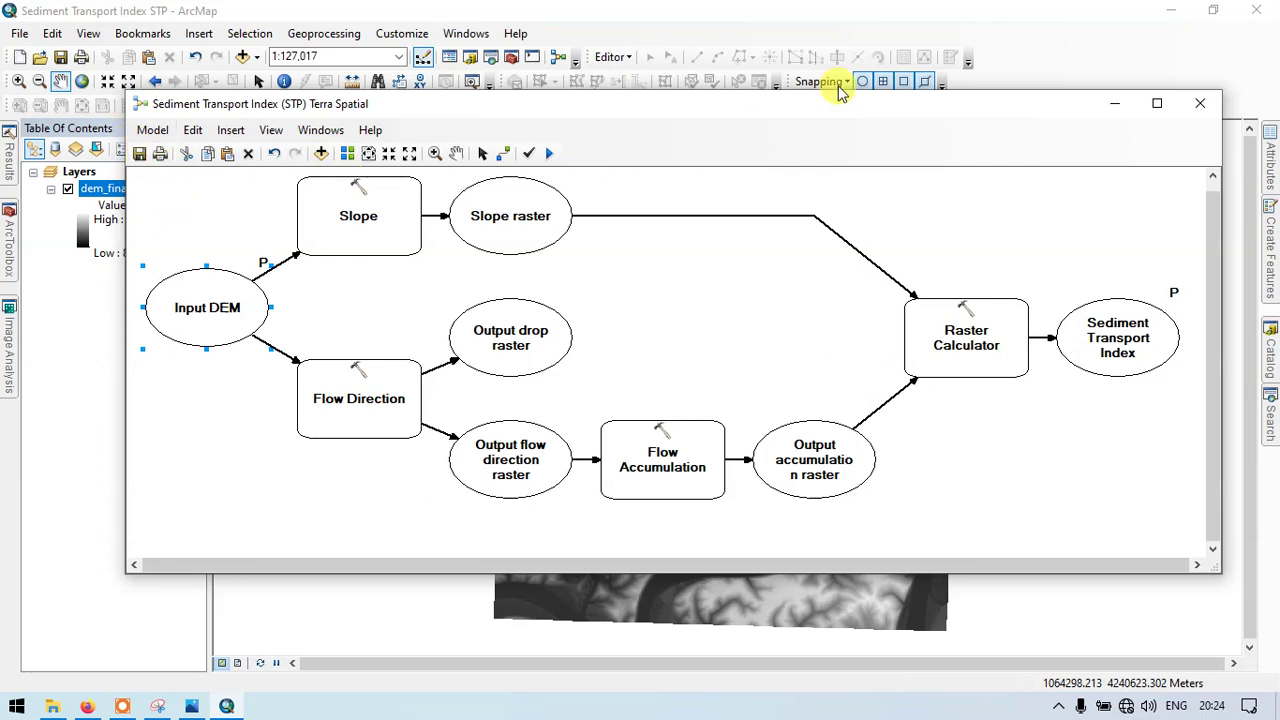
pyautogui.click(1203, 104)
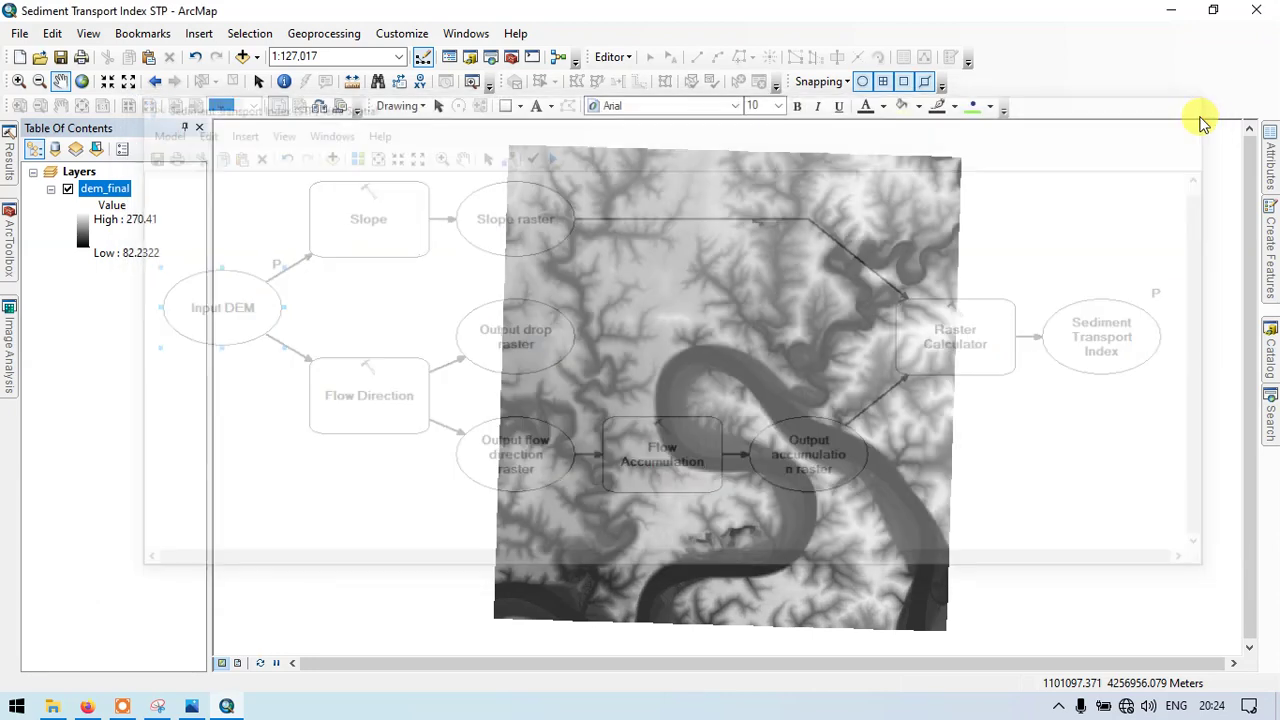
pyautogui.click(7, 250)
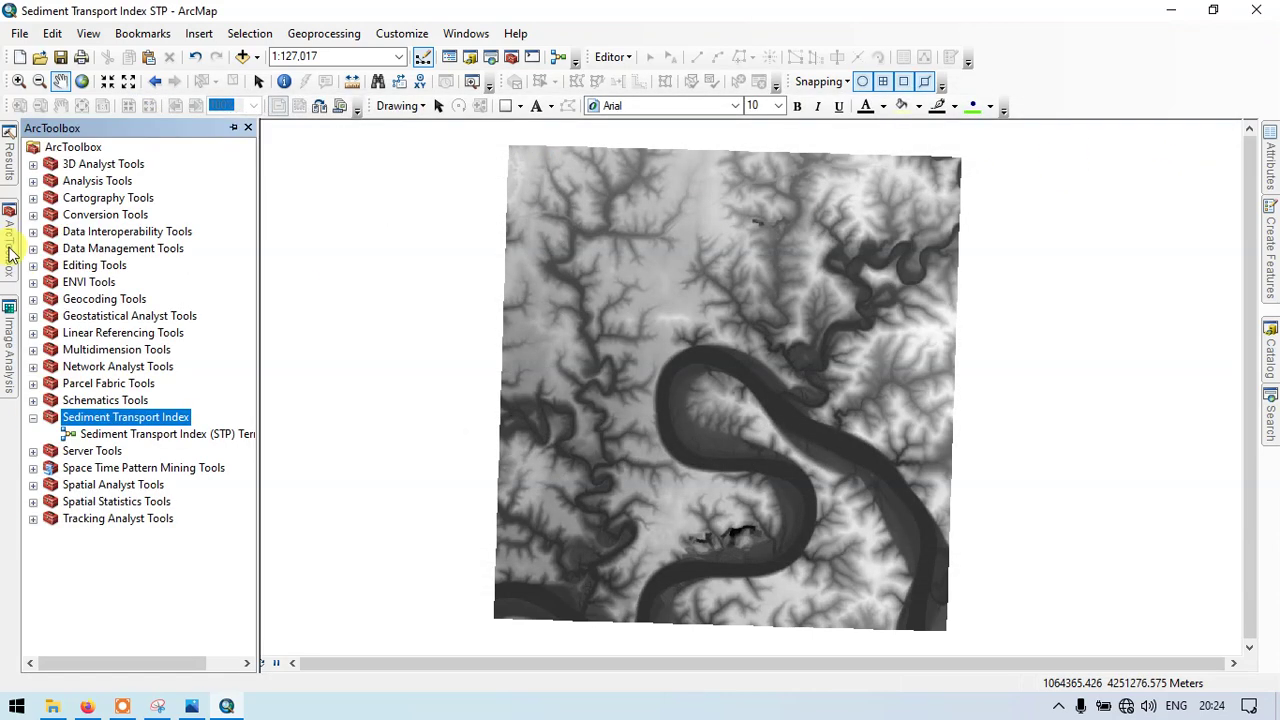
pyautogui.doubleClick(153, 437)
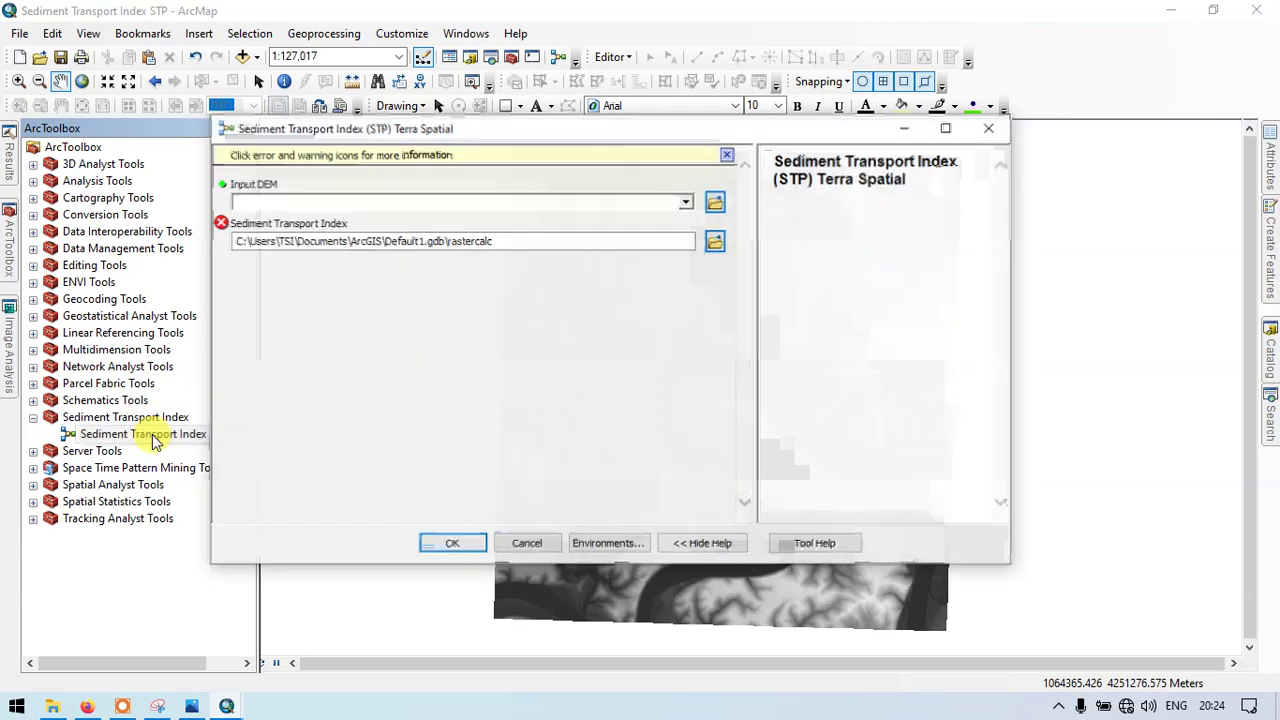
pyautogui.click(686, 204)
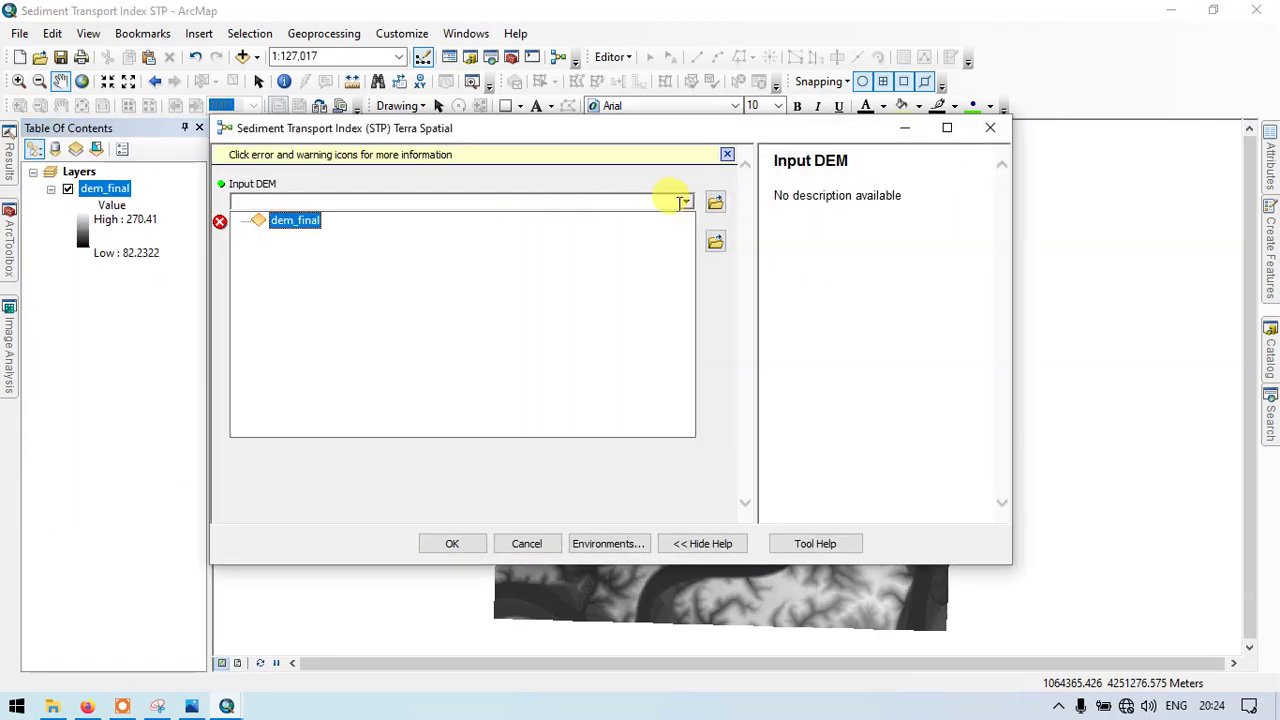
pyautogui.click(286, 221)
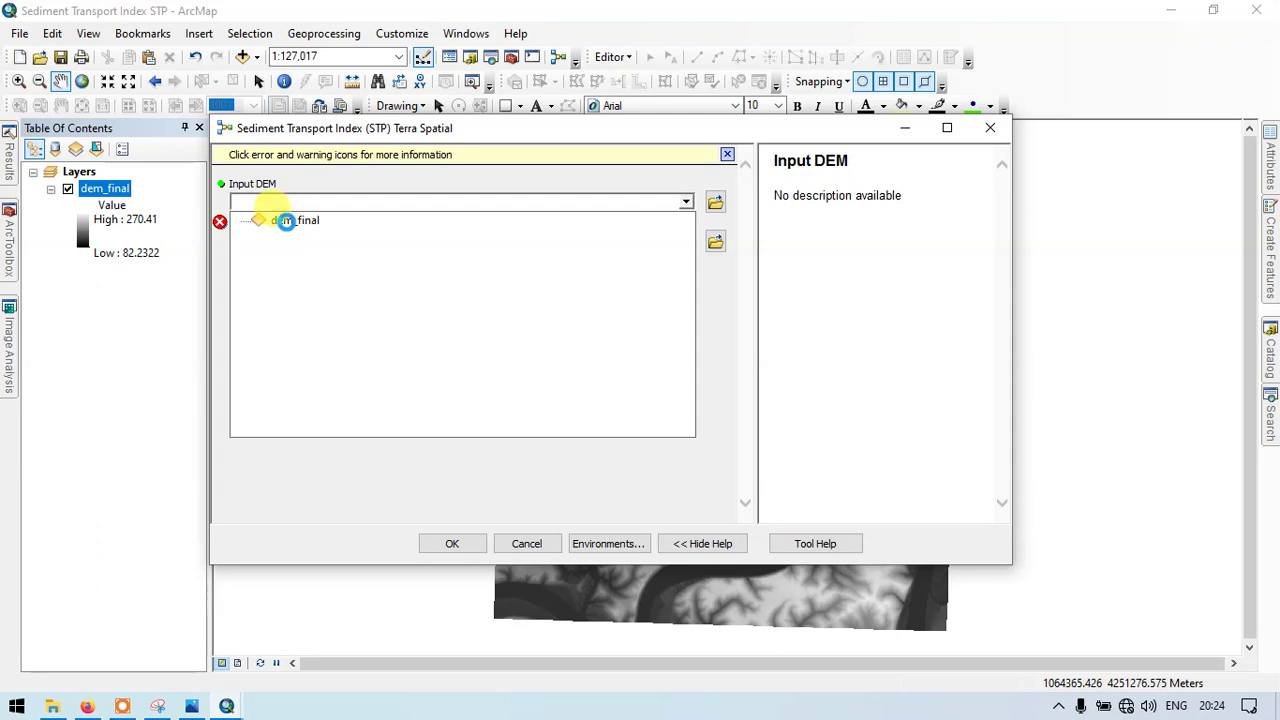
# Step: Set the tool's Sediment Transport Index output to a raster named STP in E:\You_tube_MR\shape_file
pyautogui.click(714, 242)
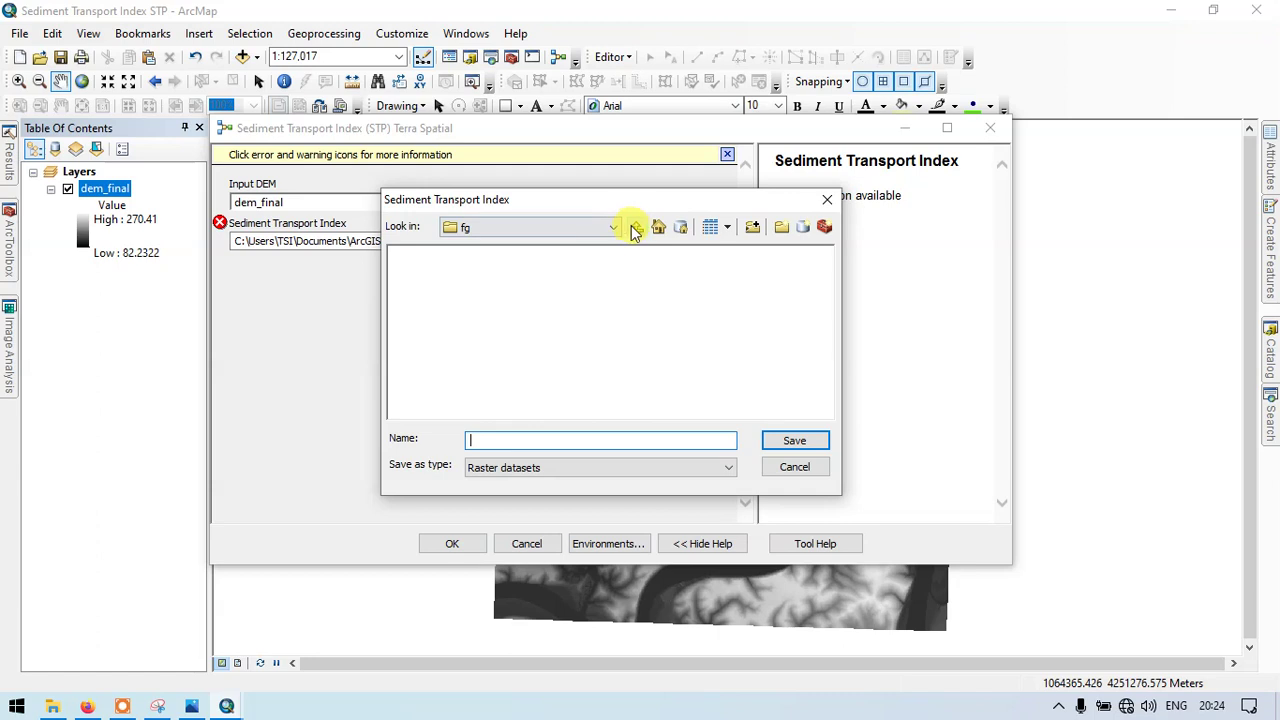
pyautogui.click(611, 229)
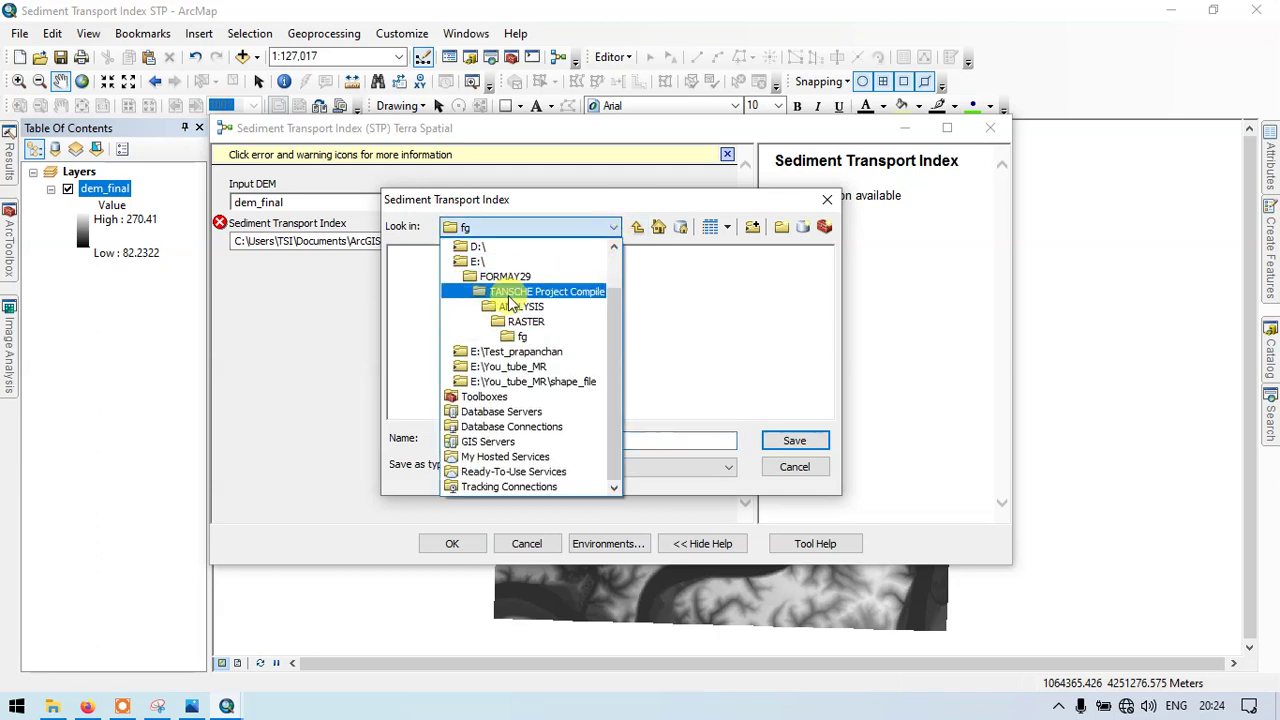
pyautogui.click(517, 358)
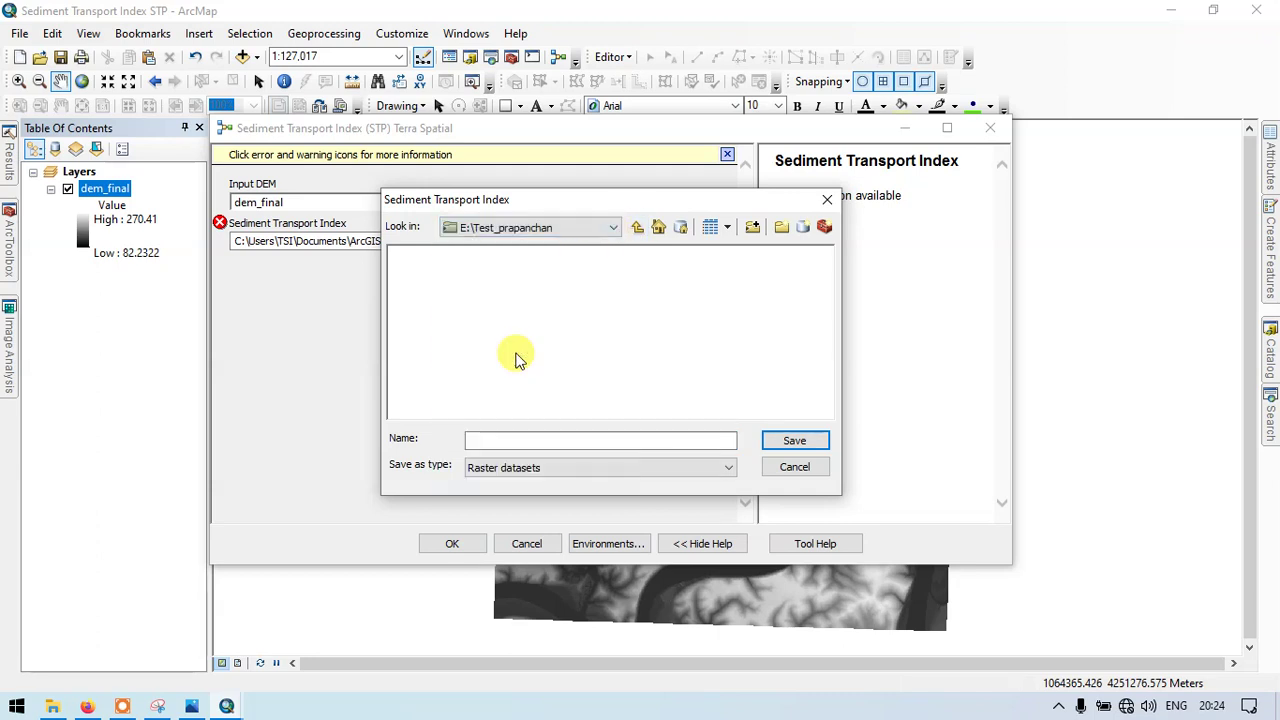
pyautogui.click(637, 226)
pyautogui.doubleClick(458, 335)
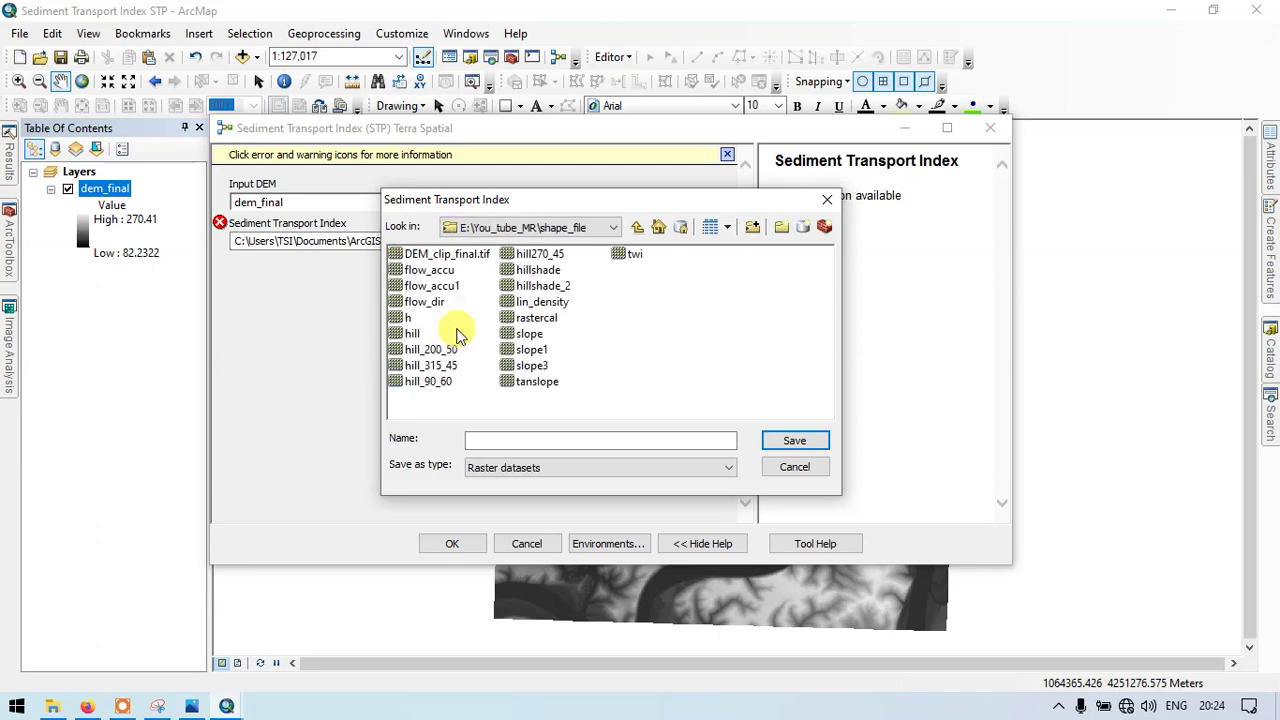
pyautogui.click(502, 443)
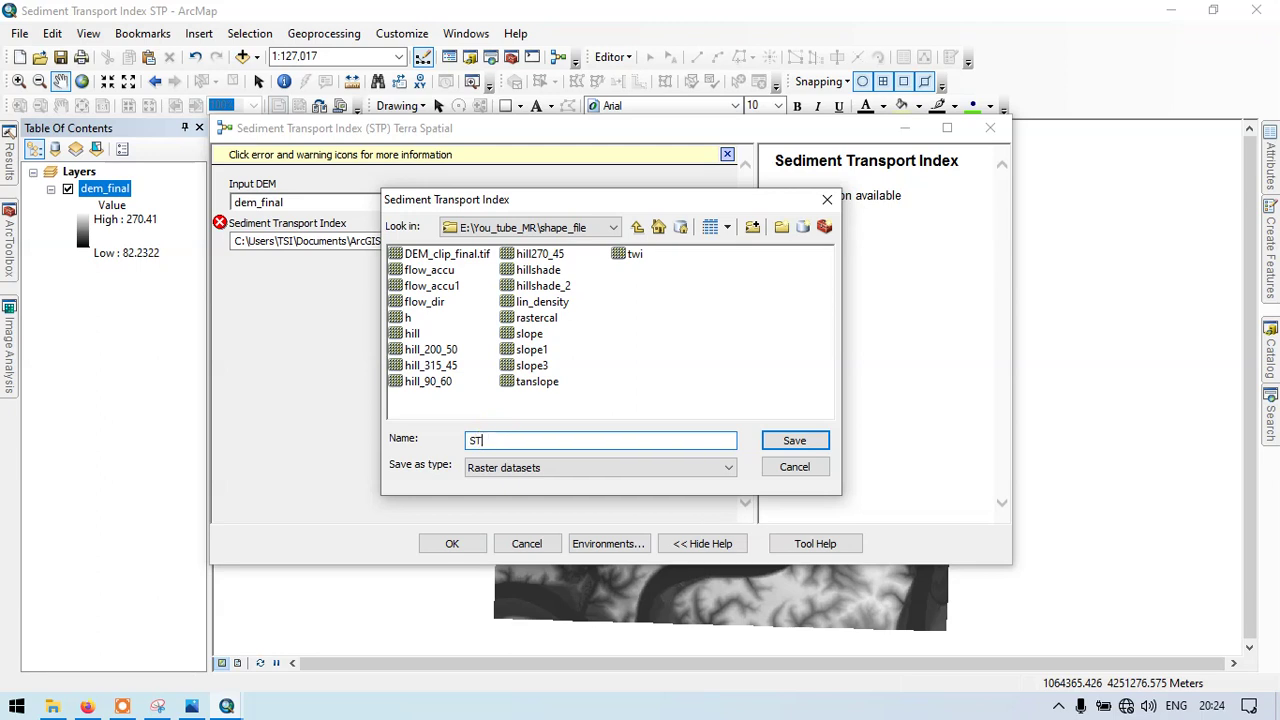
pyautogui.click(812, 440)
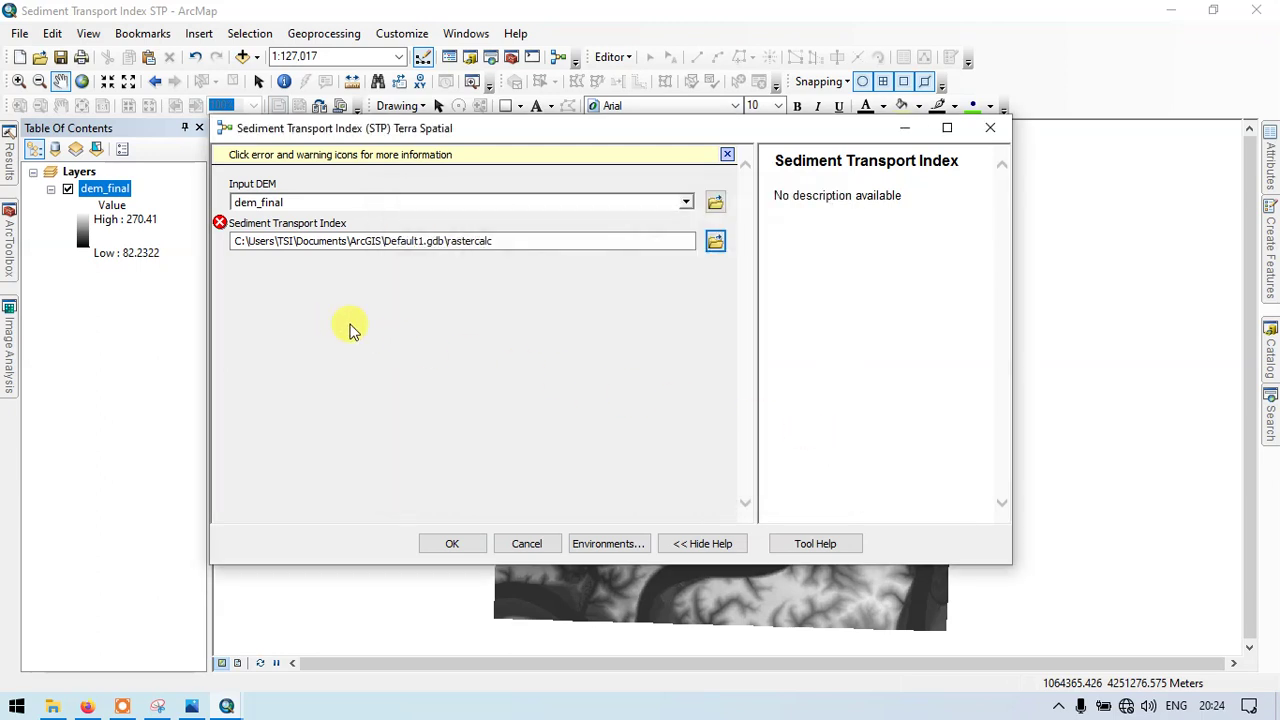
# Step: Try to run the Sediment Transport Index tool on dem_final with the STP output, and dismiss the tool
pyautogui.click(453, 541)
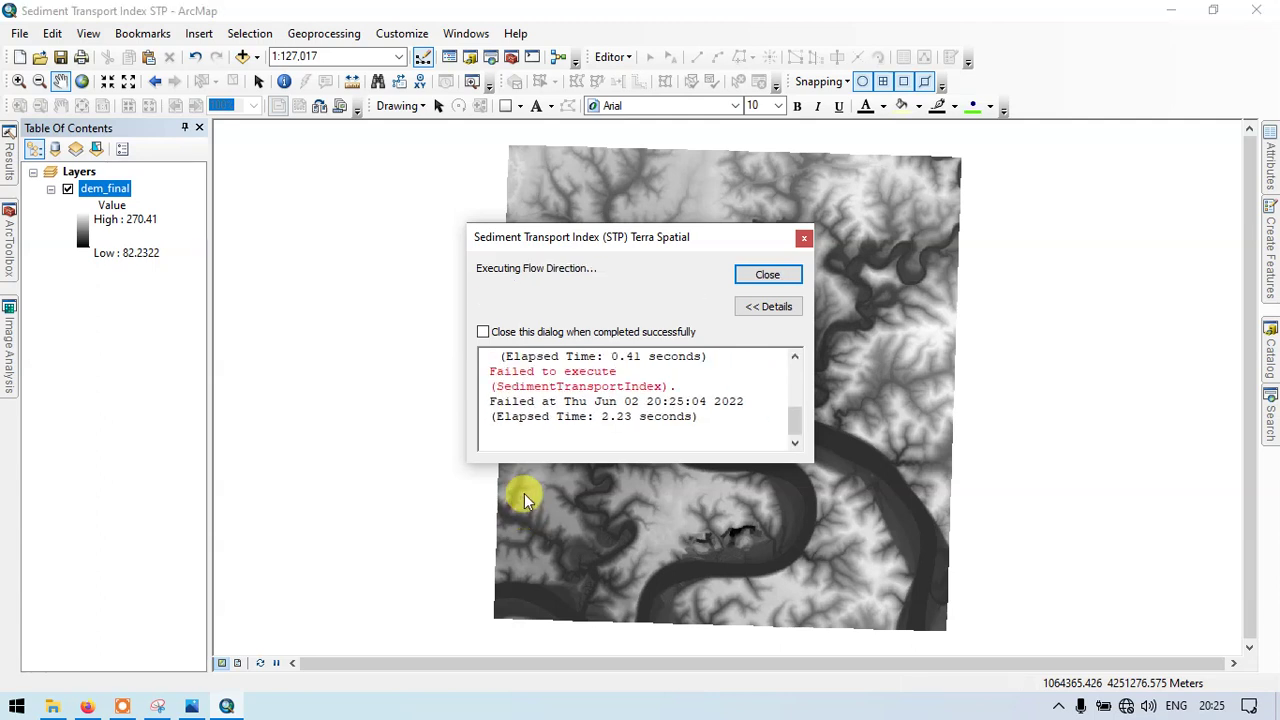
pyautogui.click(769, 276)
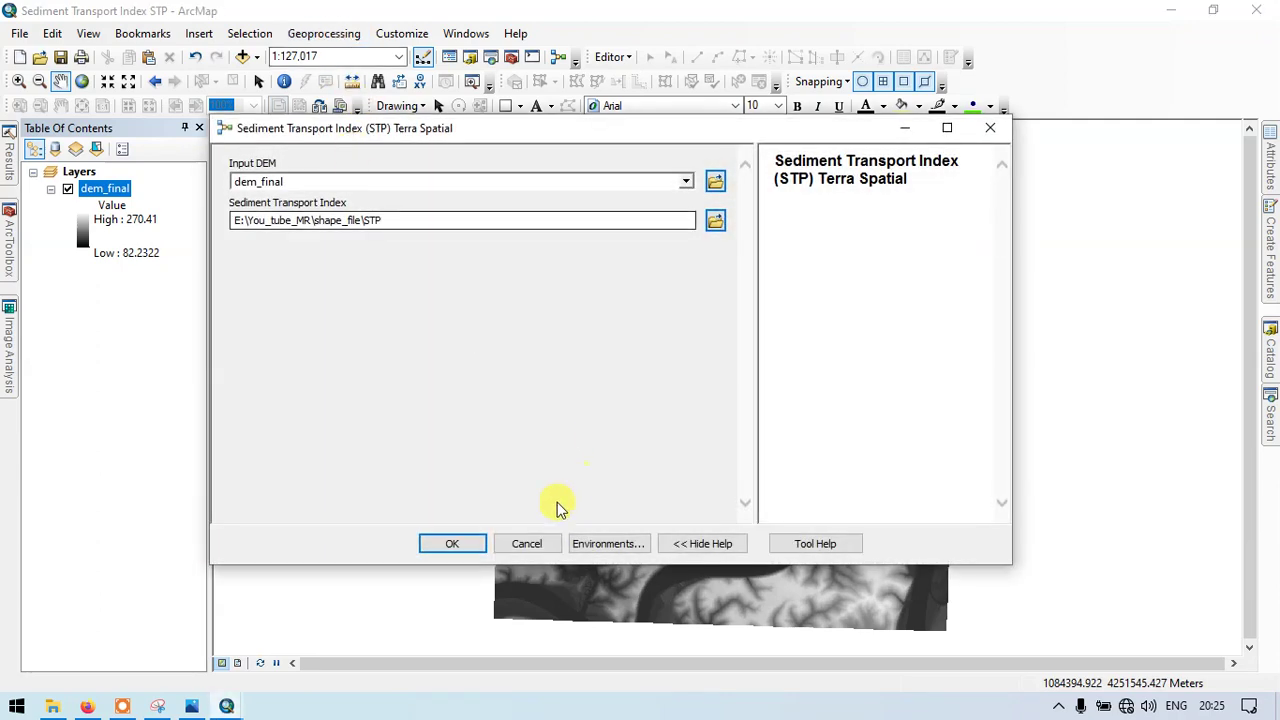
pyautogui.click(525, 540)
# Step: Set the output coordinate system in the geoprocessing environment settings to Same as Input
pyautogui.click(318, 36)
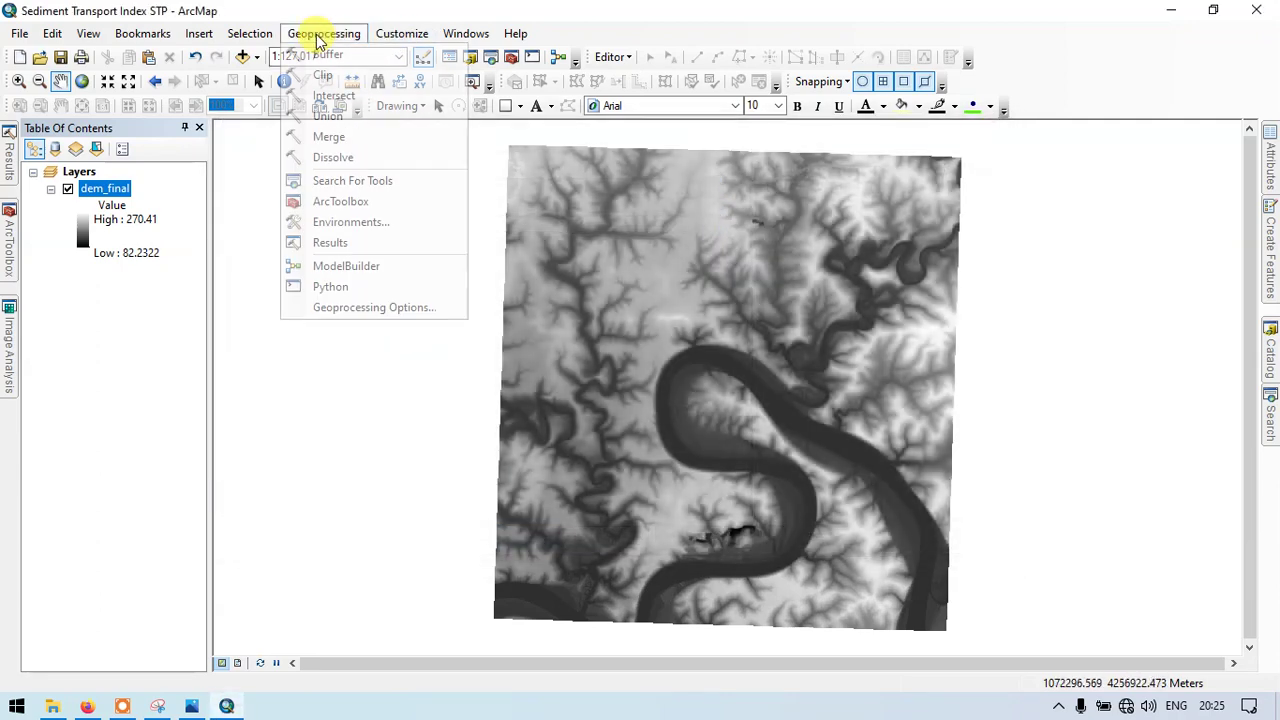
pyautogui.click(348, 226)
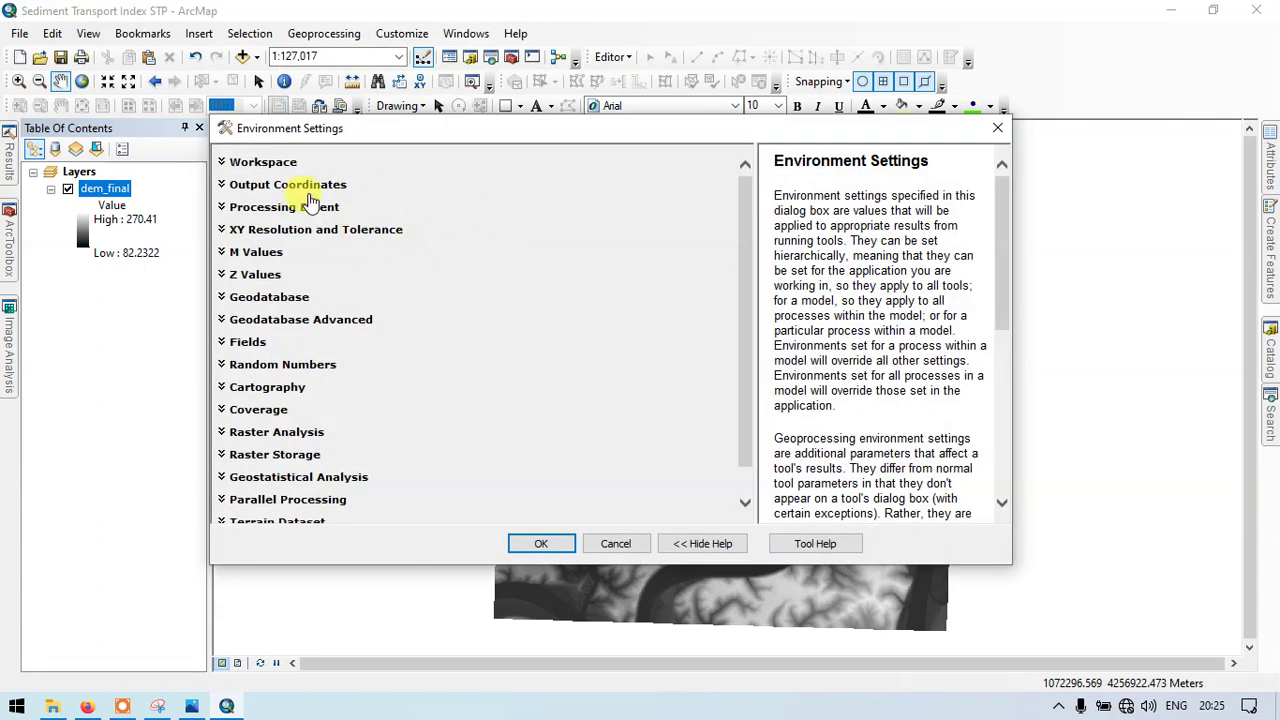
pyautogui.click(312, 186)
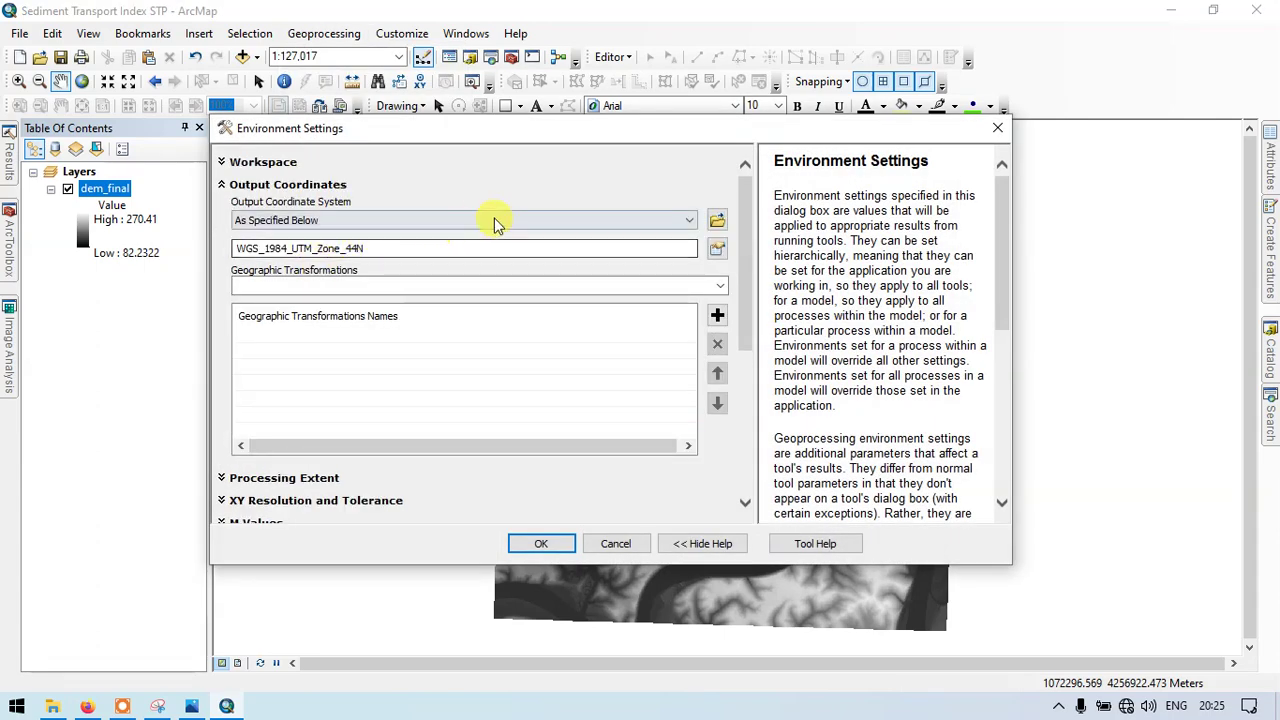
pyautogui.click(680, 220)
pyautogui.click(485, 238)
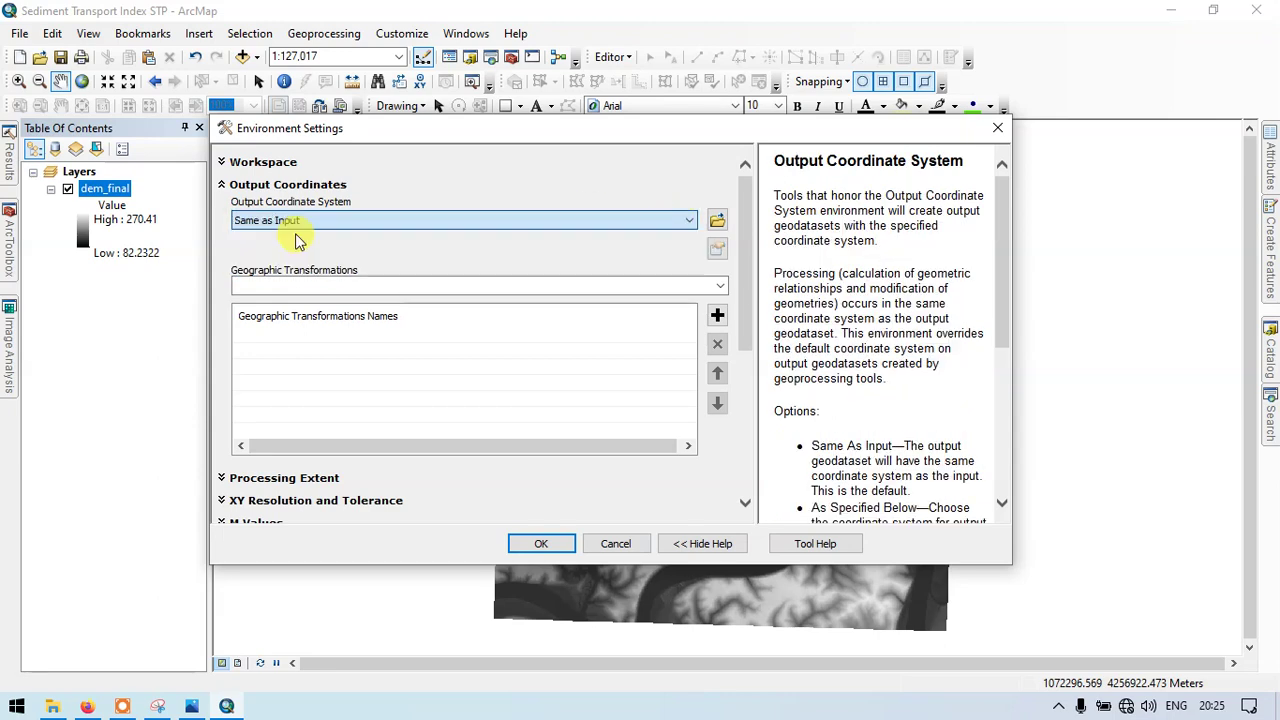
pyautogui.click(555, 540)
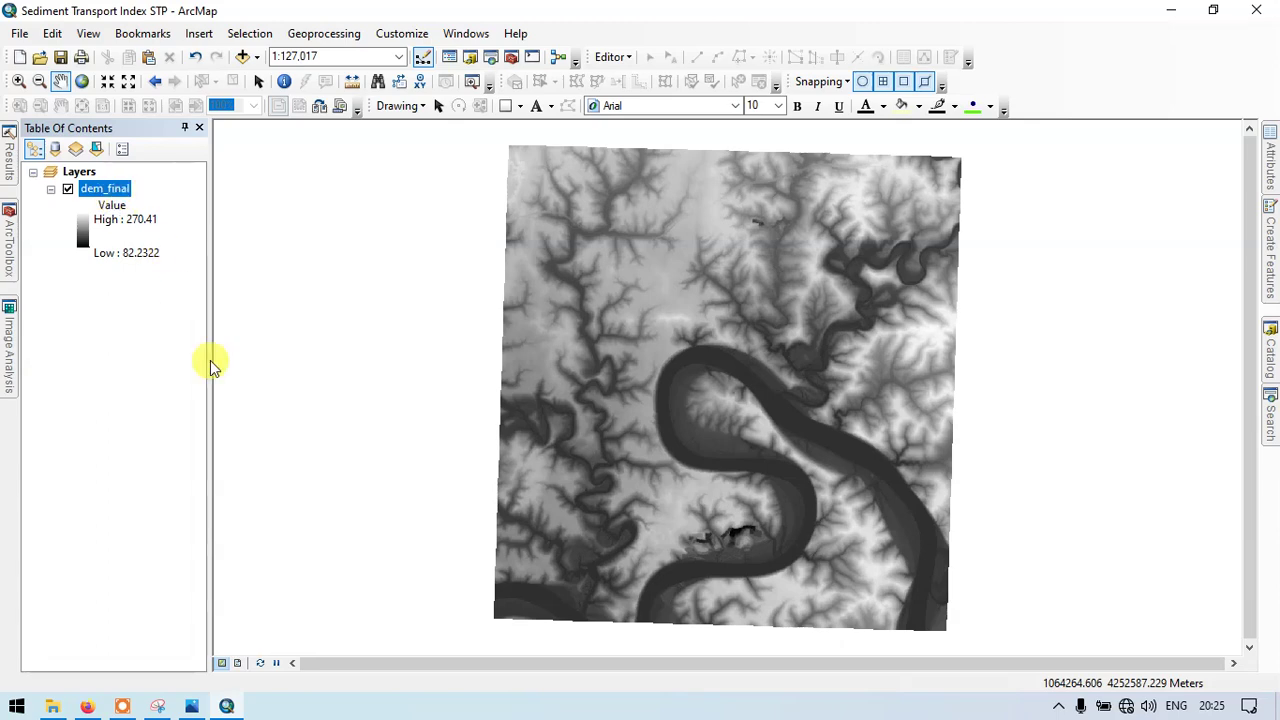
# Step: Reopen the Sediment Transport Index (STP) Terra Spatial tool from its toolbox and set Input DEM to dem_final
pyautogui.click(10, 238)
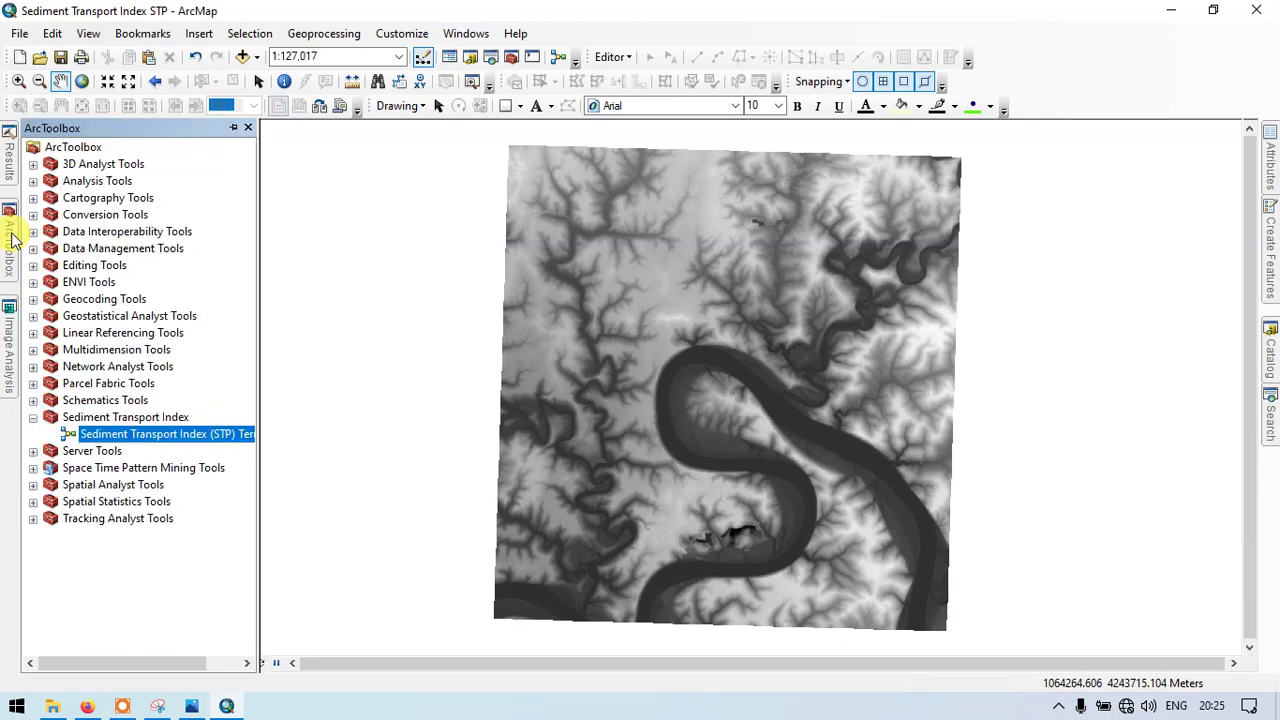
pyautogui.doubleClick(172, 433)
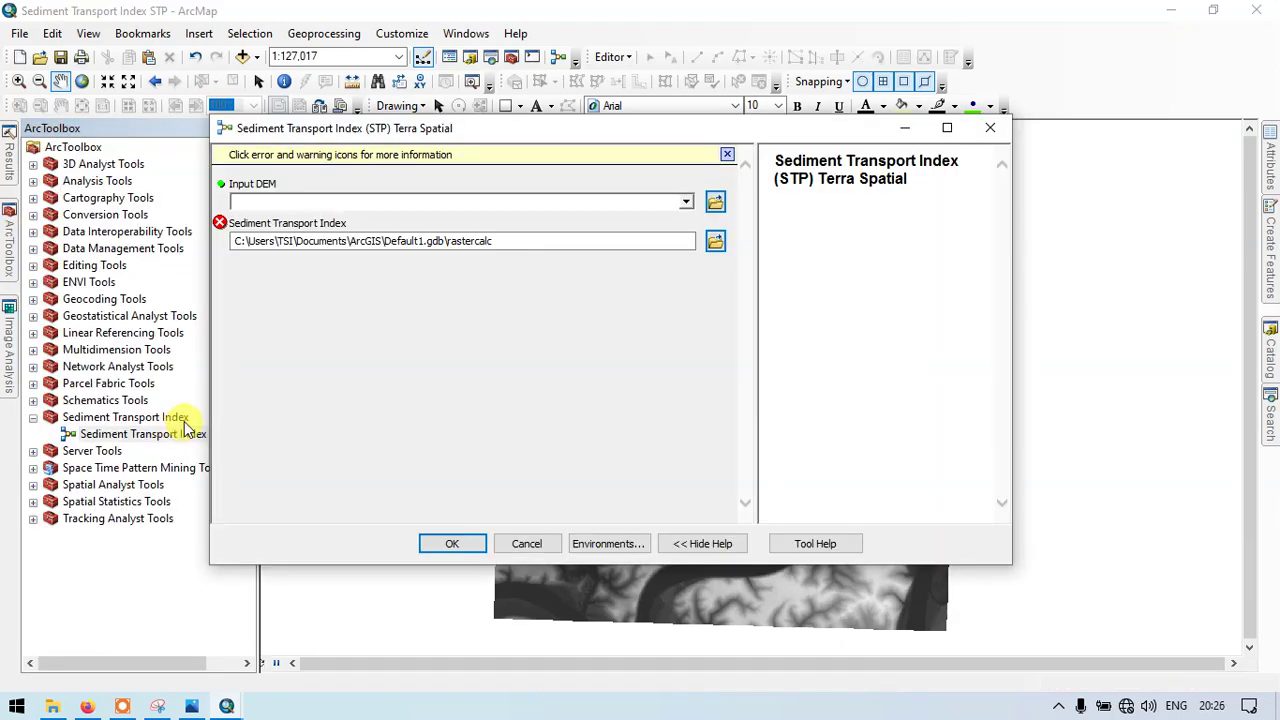
pyautogui.click(686, 202)
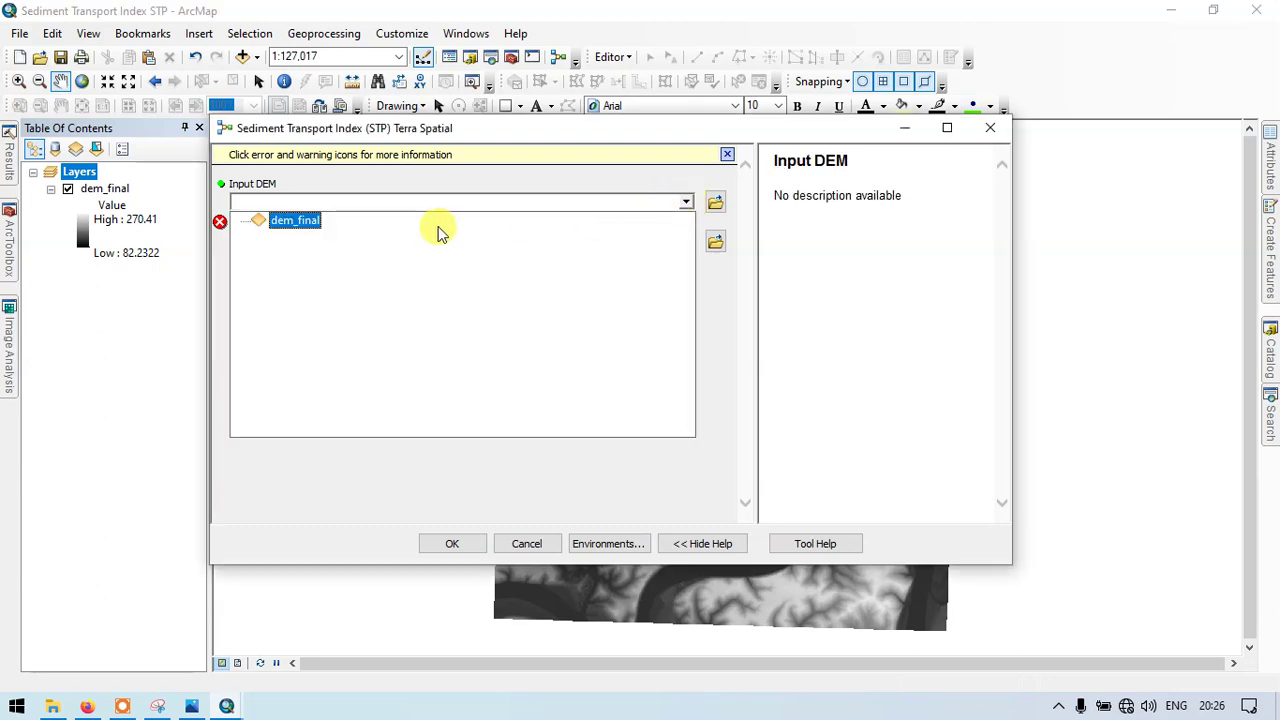
pyautogui.click(303, 219)
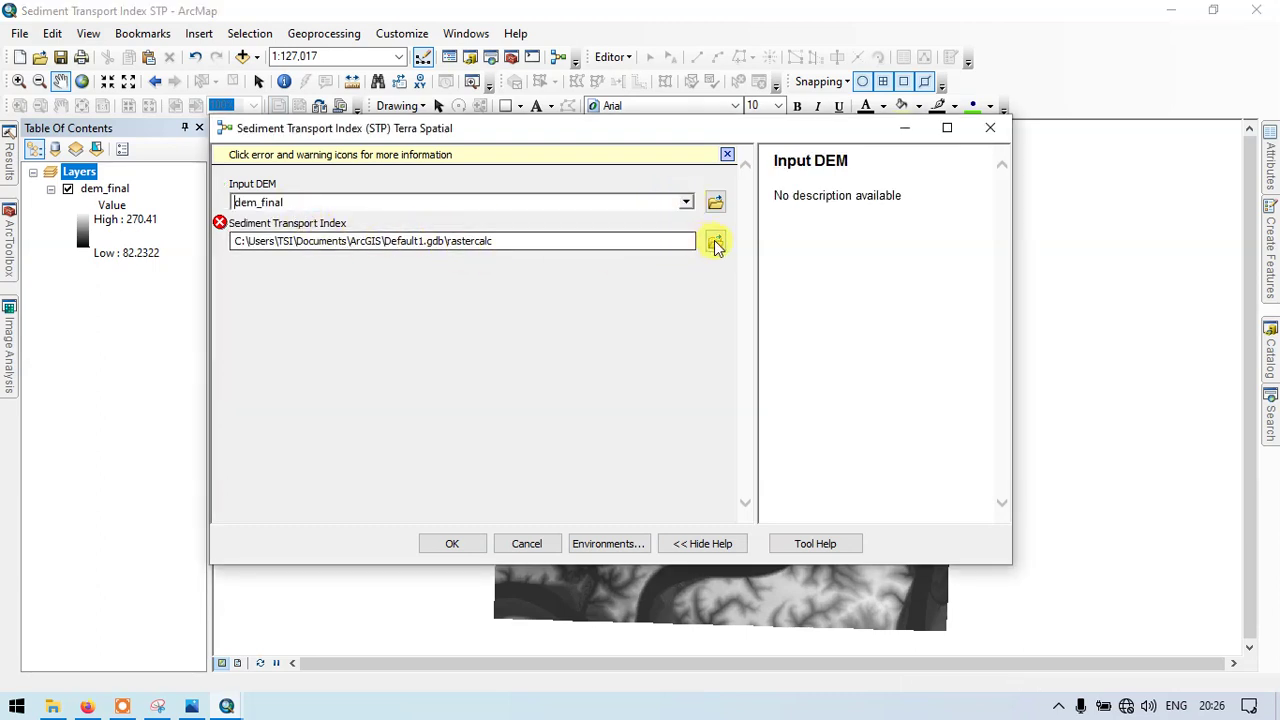
# Step: Set the Sediment Transport Index output to a raster named STI1 in the shape_file folder and run the tool
pyautogui.click(716, 244)
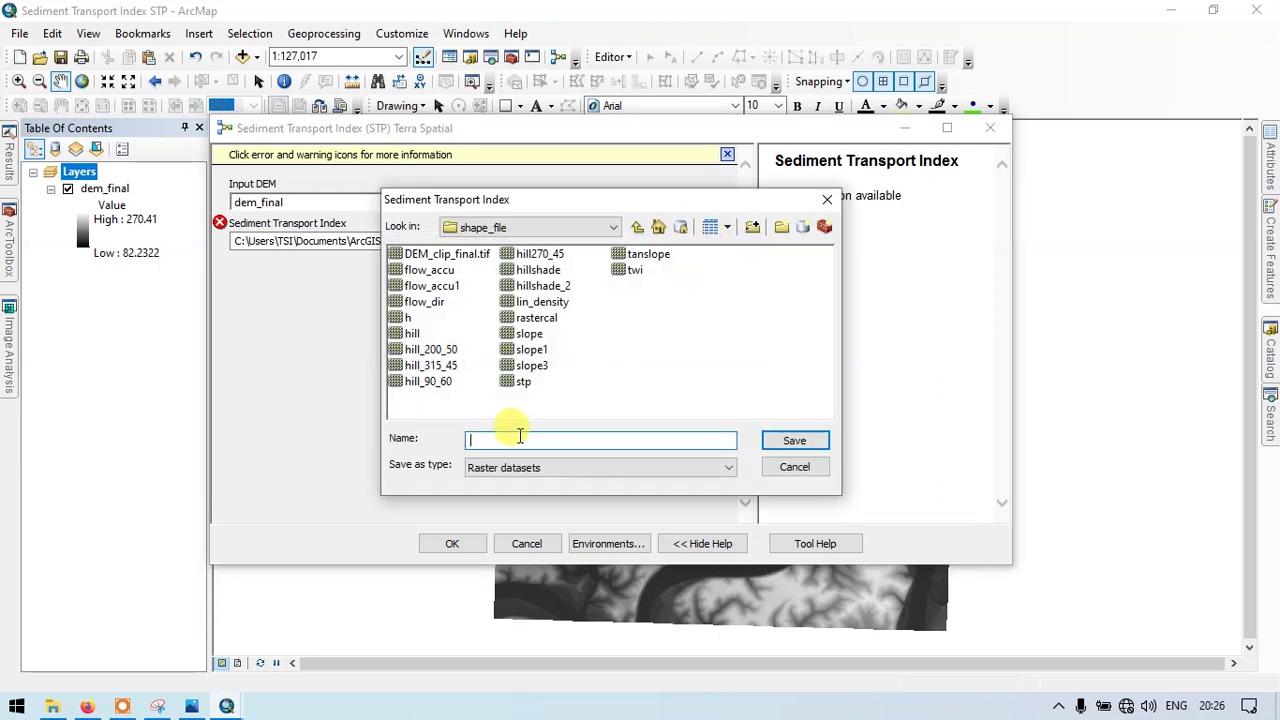
pyautogui.write('STI1')
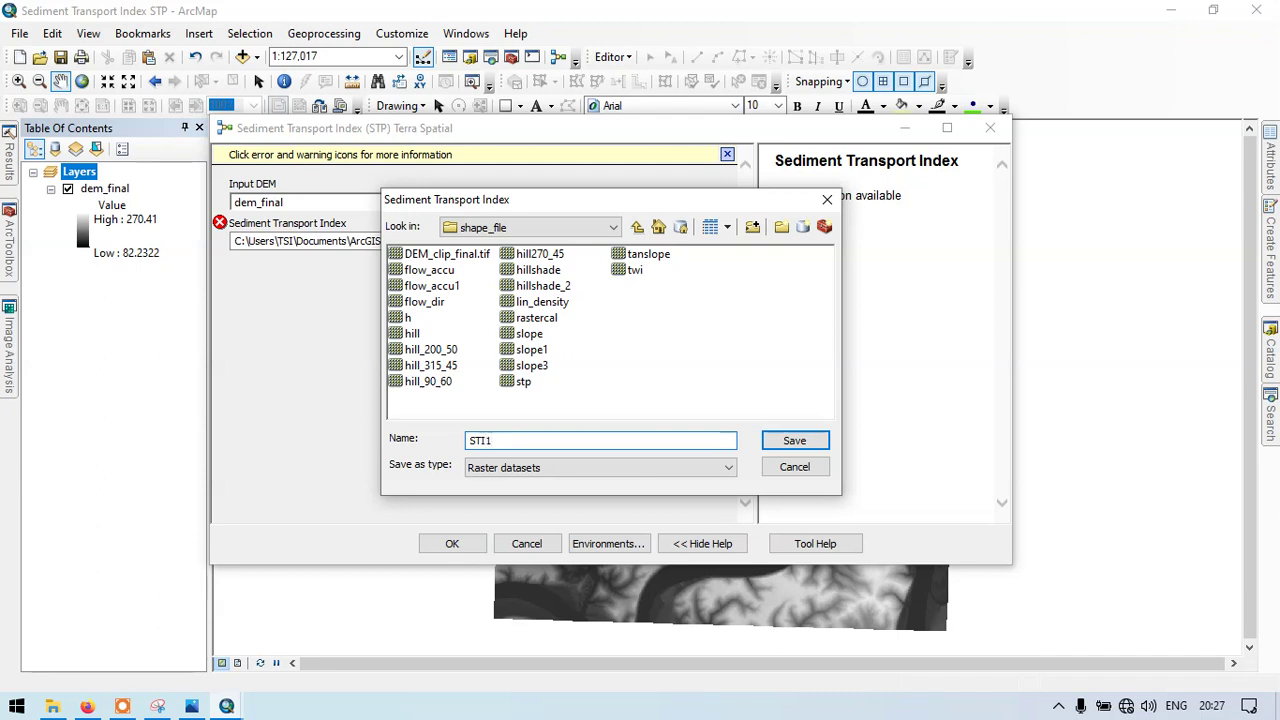
pyautogui.click(818, 440)
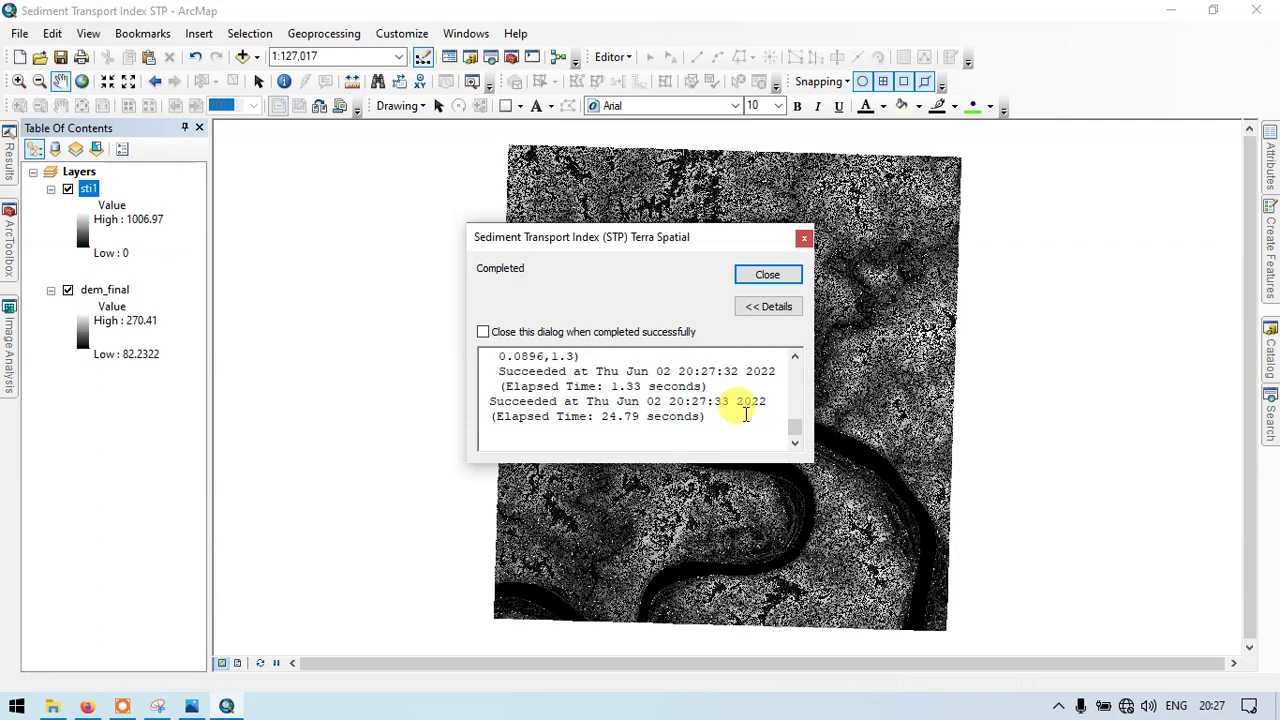
pyautogui.click(768, 277)
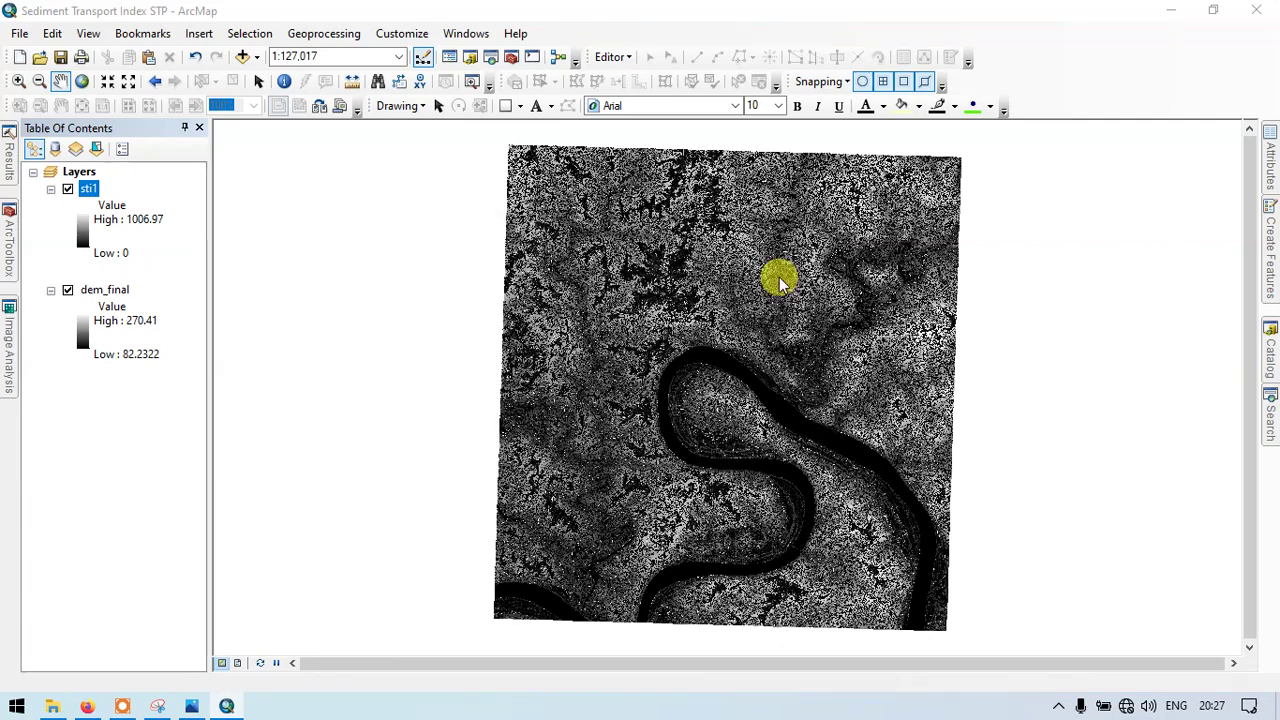
# Step: Symbolize the sti1 layer as Classified with the red-yellow-green-blue color ramp, and hide the dem_final layer
pyautogui.rightClick(90, 190)
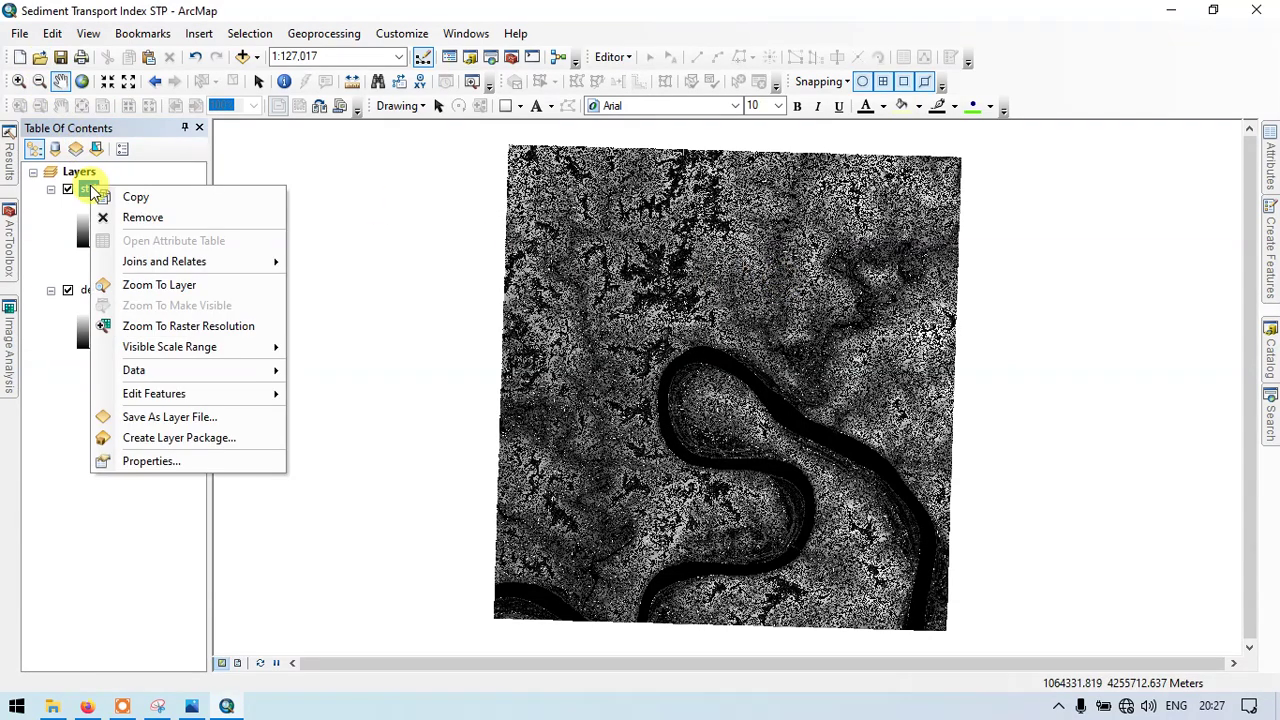
pyautogui.click(148, 461)
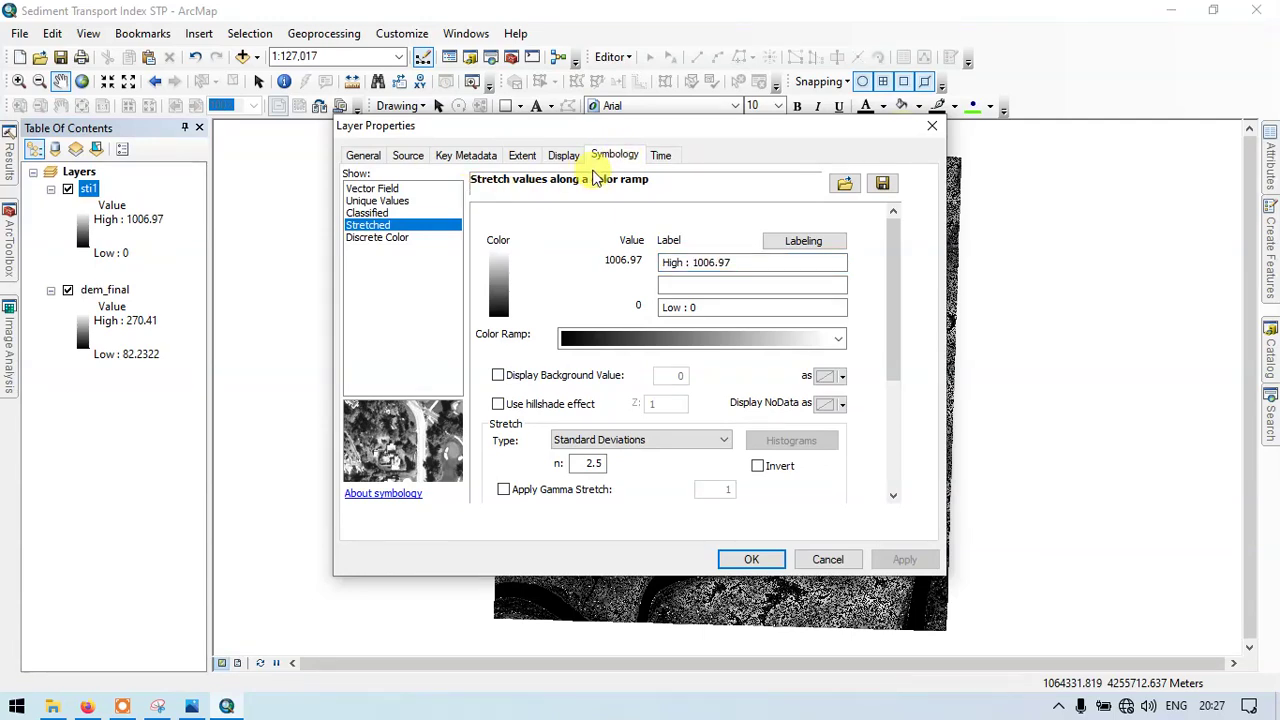
pyautogui.click(367, 213)
pyautogui.click(707, 418)
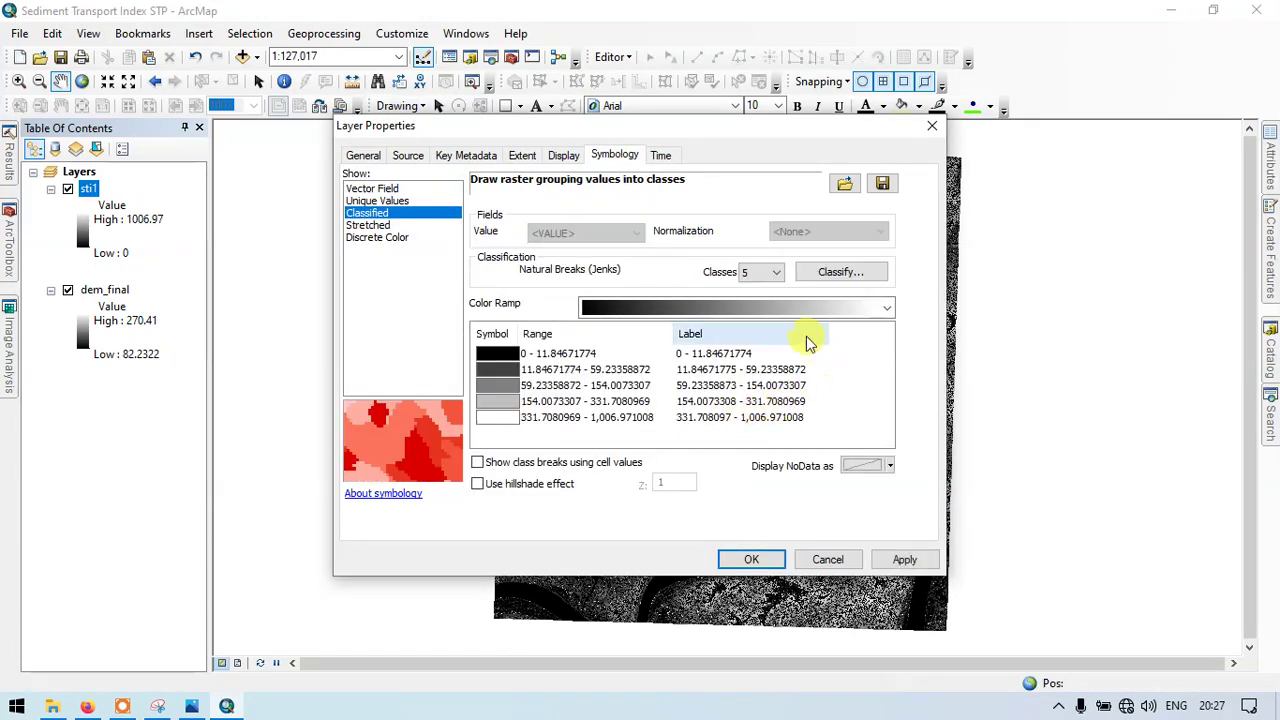
pyautogui.click(880, 308)
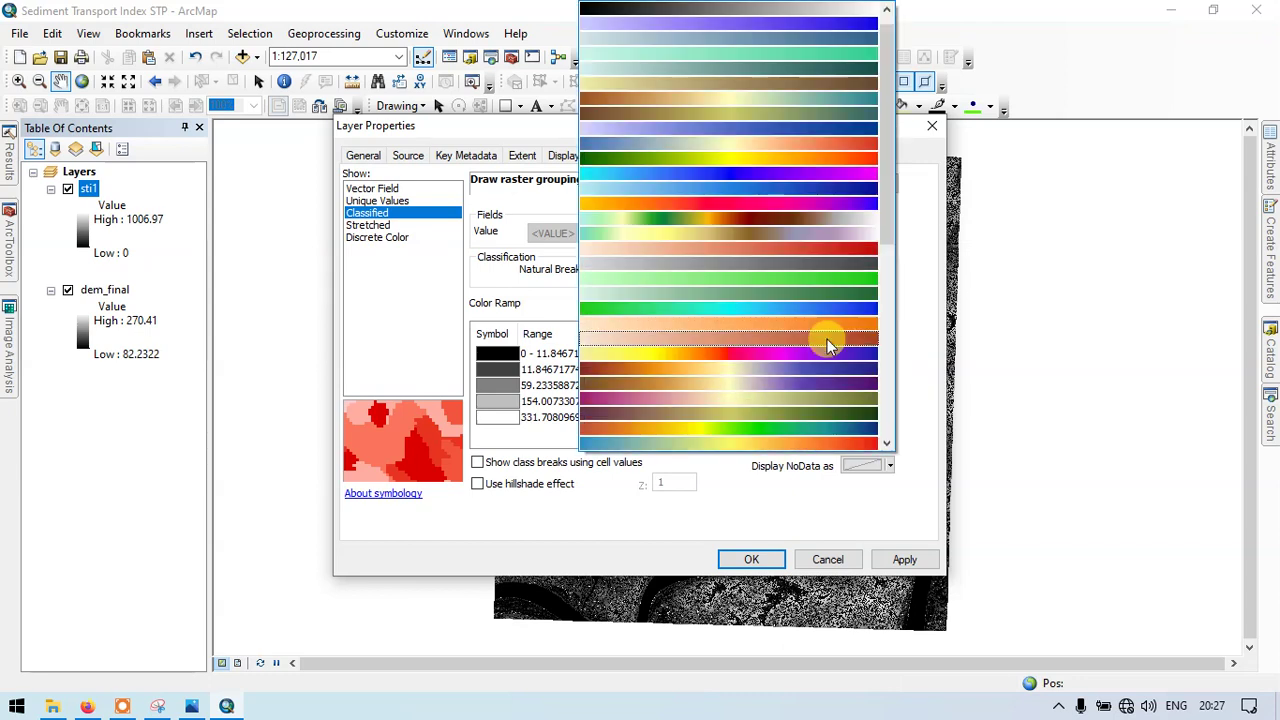
pyautogui.click(812, 430)
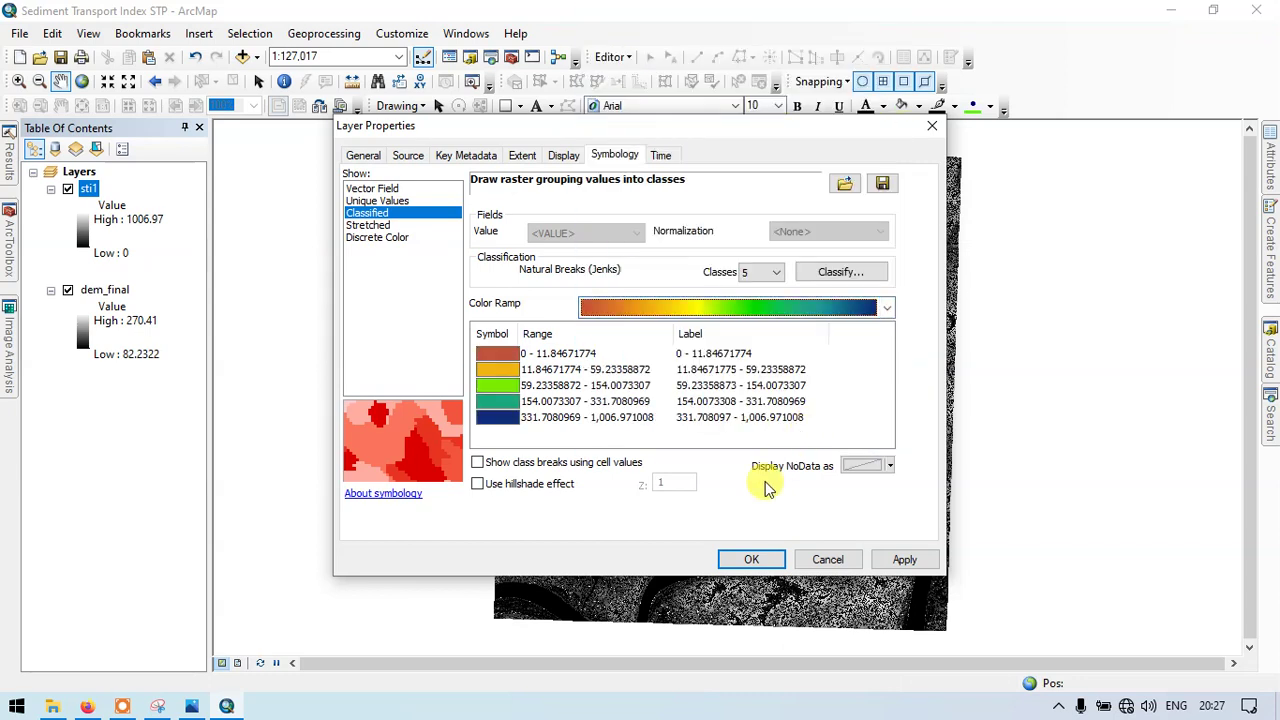
pyautogui.click(752, 560)
pyautogui.moveTo(795, 298); pyautogui.dragTo(676, 216)
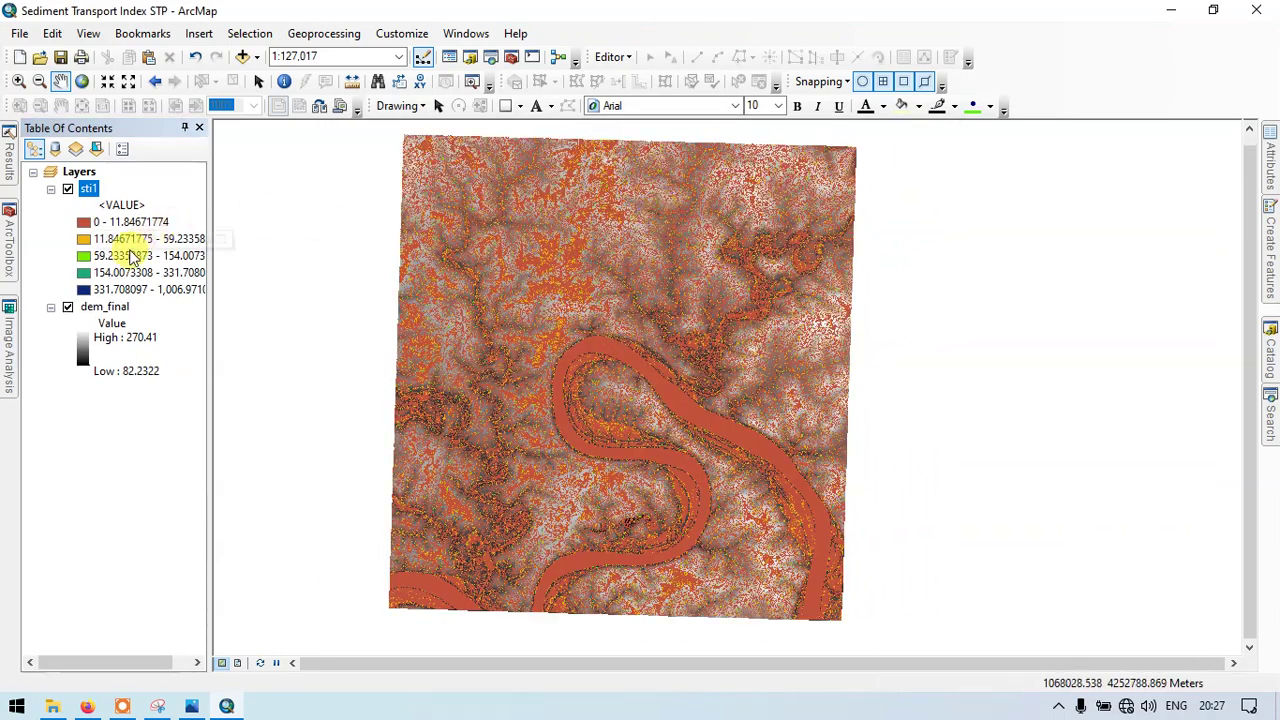
pyautogui.click(68, 307)
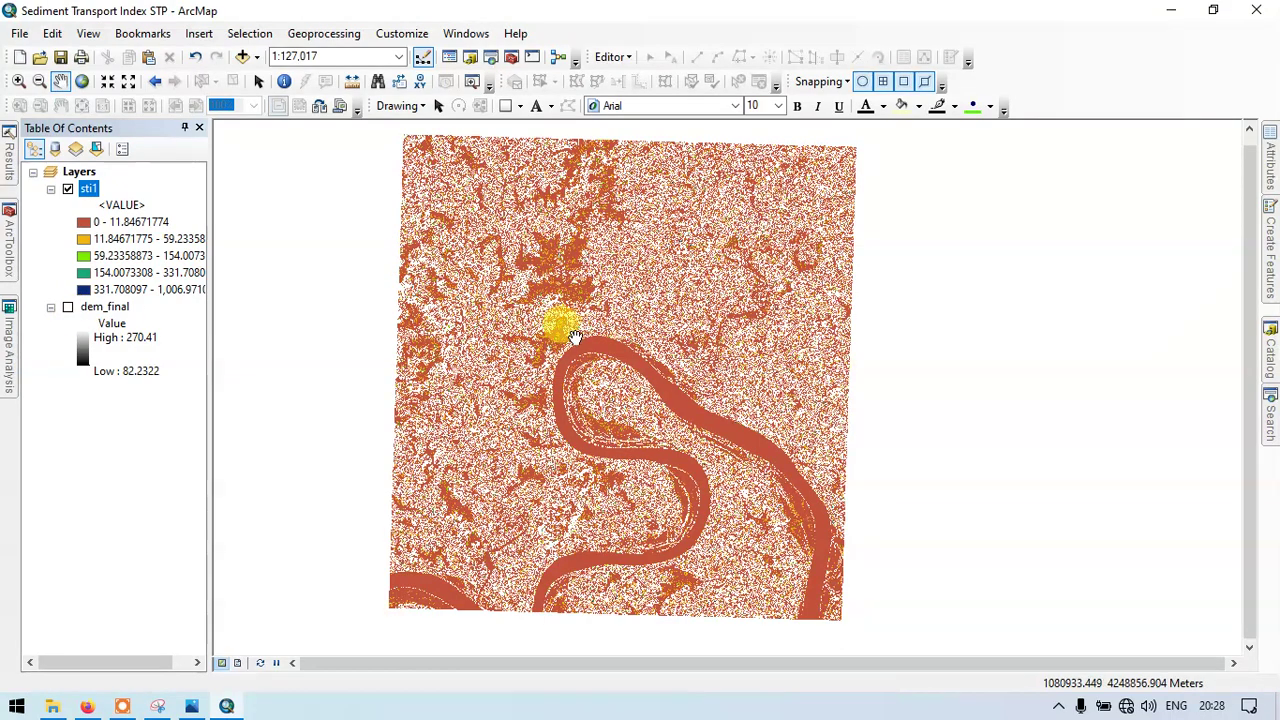
# Step: Examine the classified sti1 raster around the river bend and its tributaries at several map scales
pyautogui.scroll(-1, 714, 337)
pyautogui.scroll(1, 722, 337)
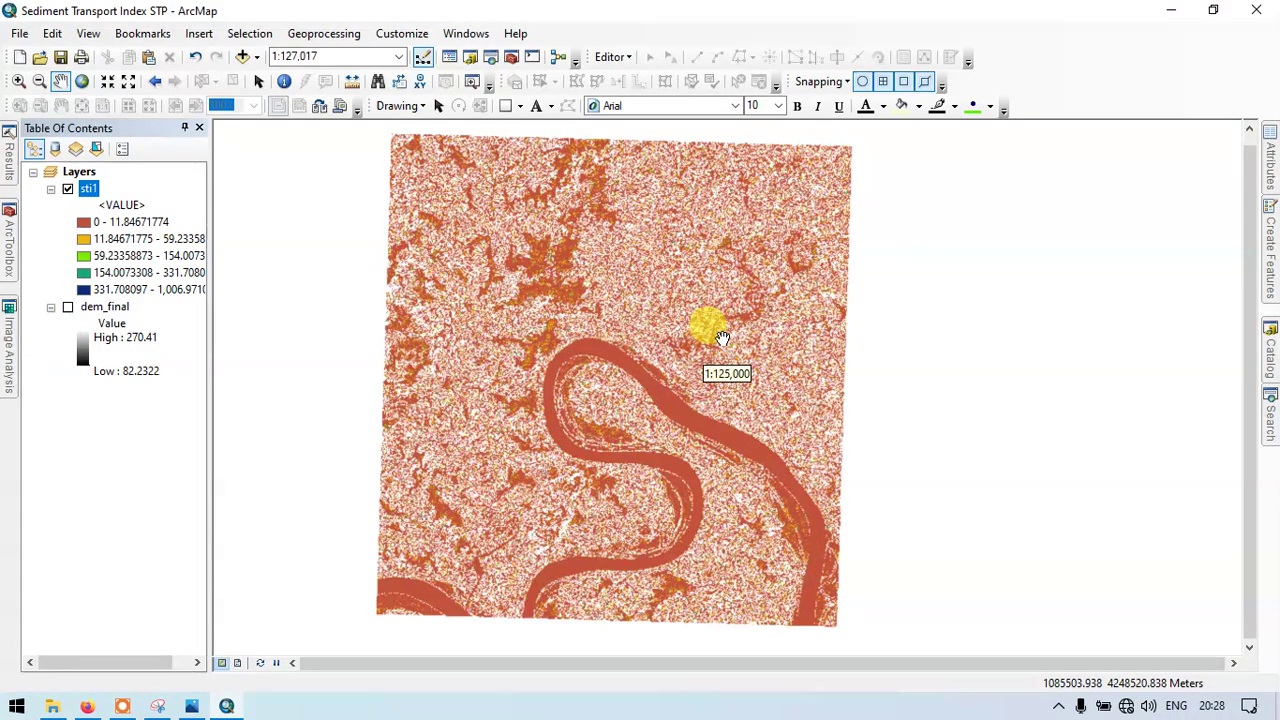
pyautogui.scroll(1, 722, 337)
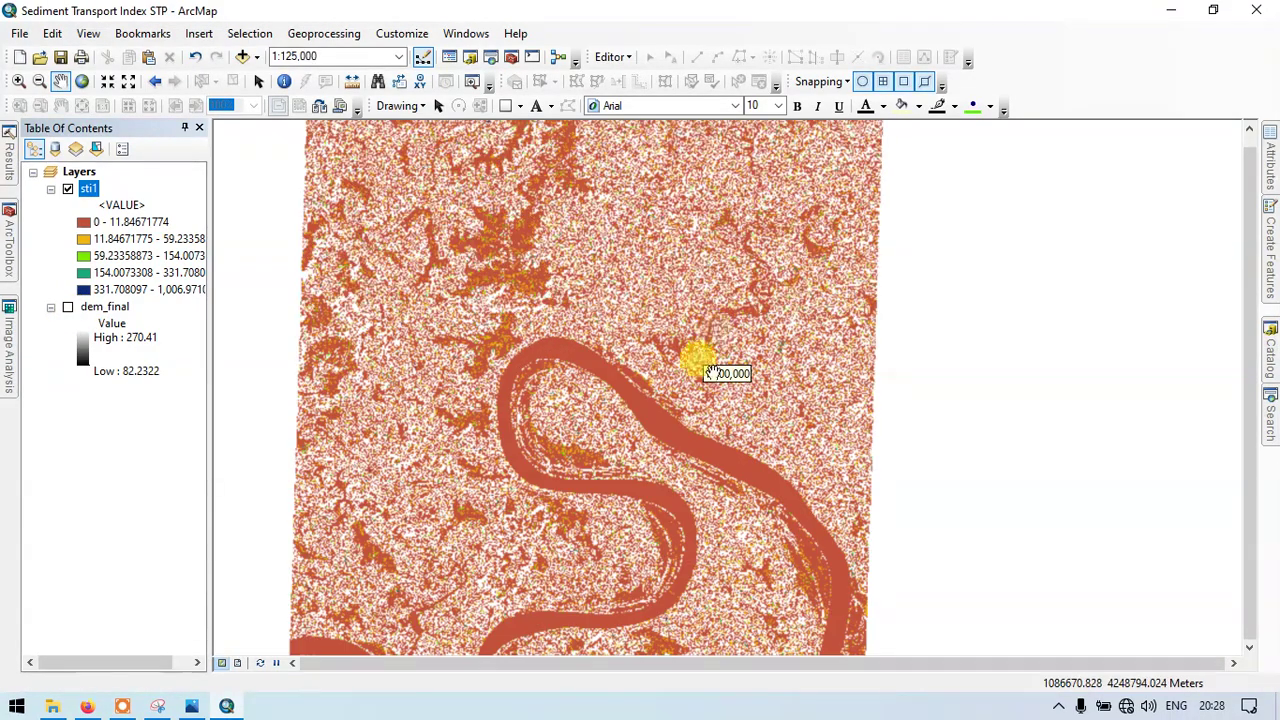
pyautogui.moveTo(636, 320); pyautogui.dragTo(676, 276)
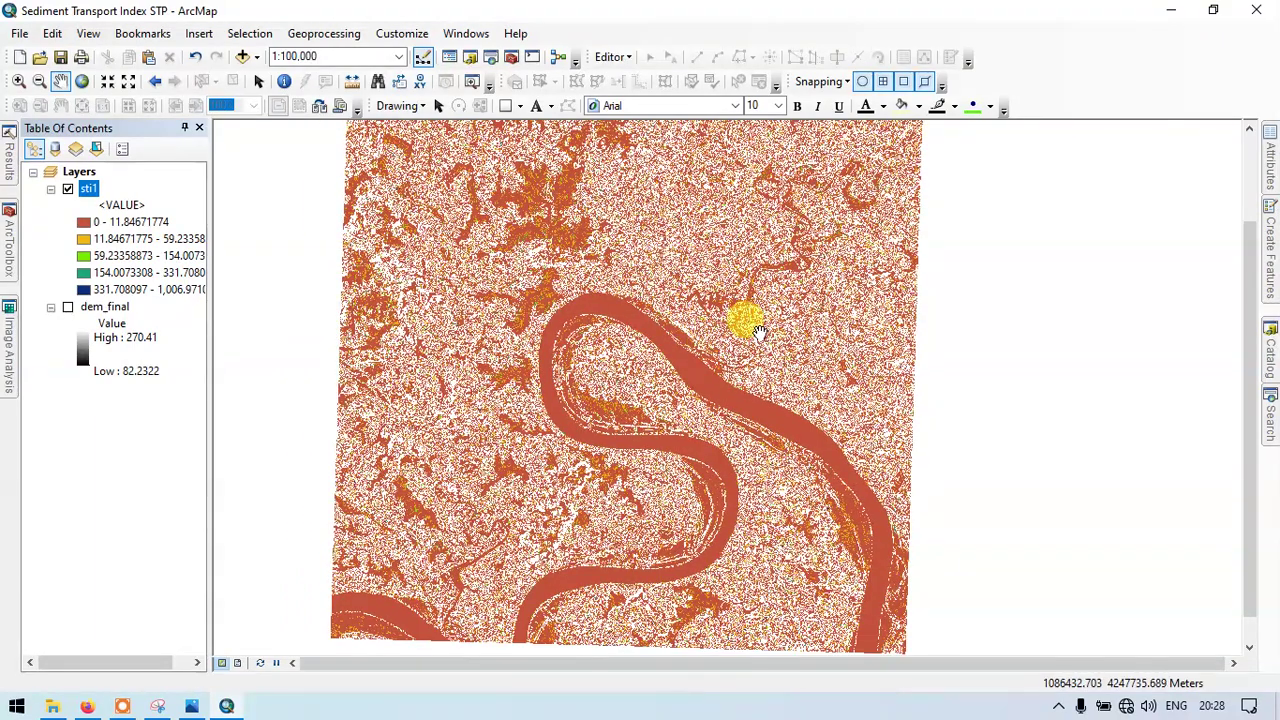
pyautogui.scroll(2, 758, 332)
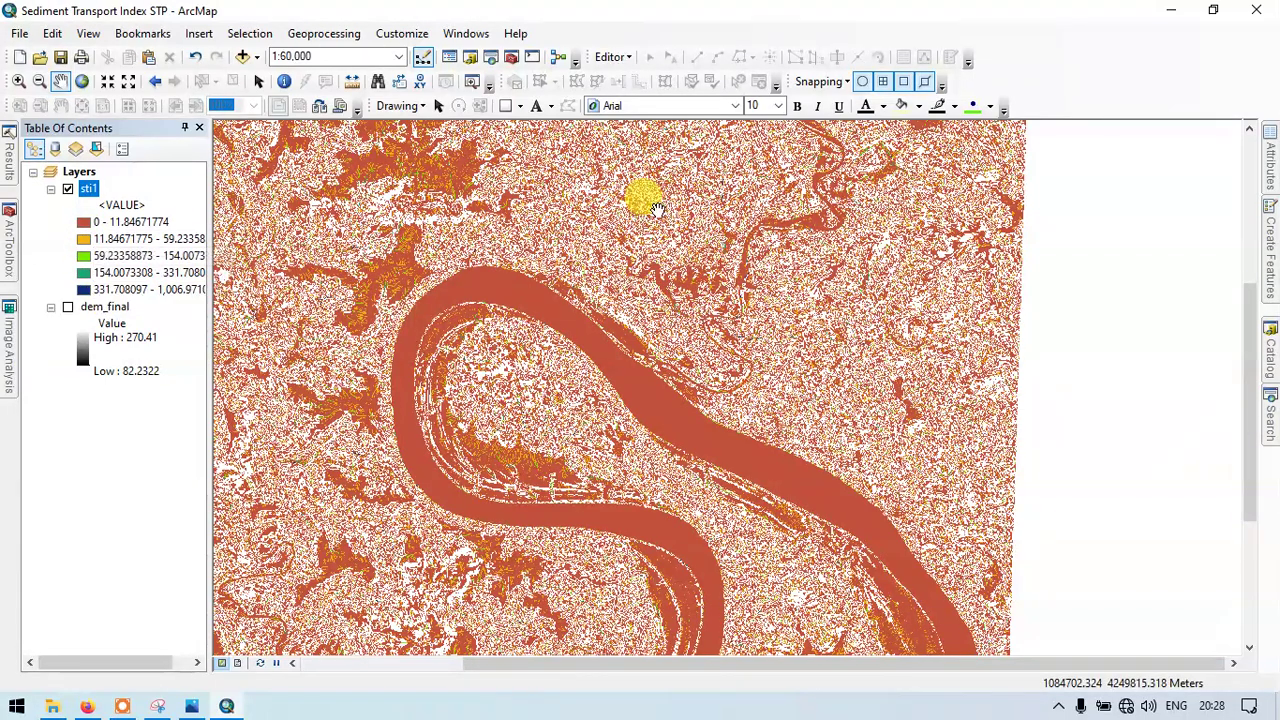
pyautogui.scroll(2, 700, 194)
pyautogui.scroll(2, 740, 140)
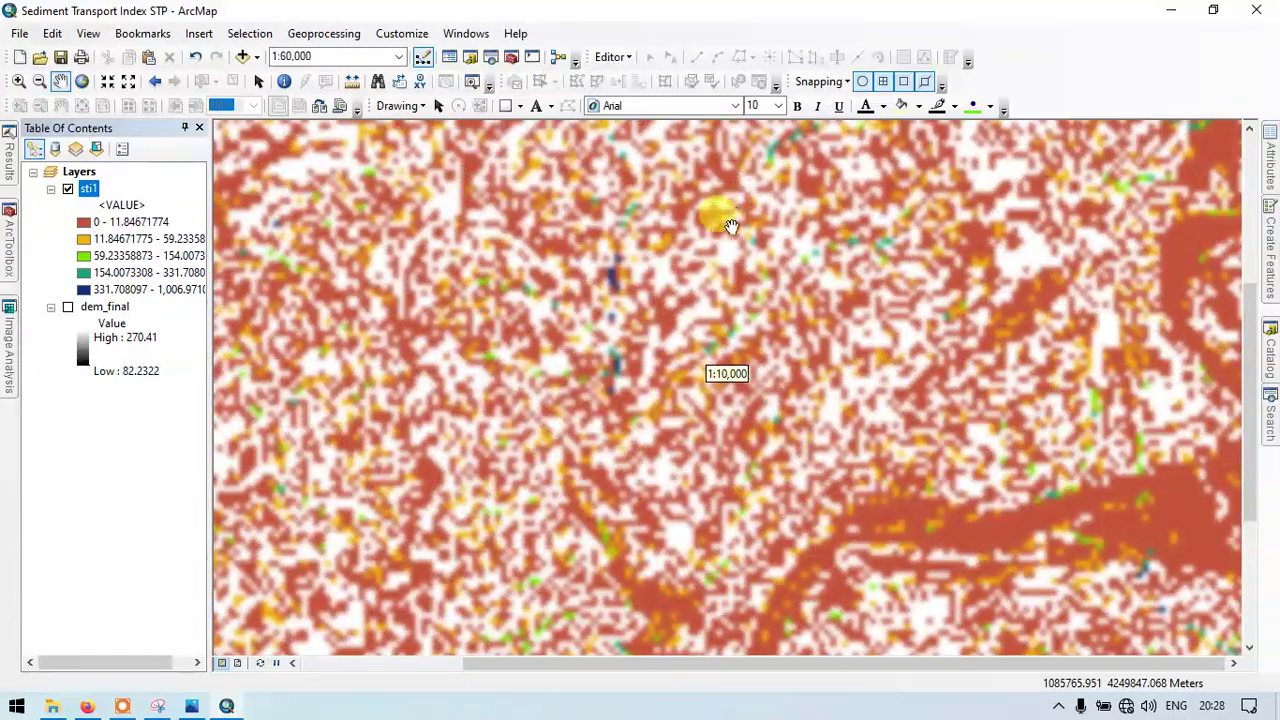
pyautogui.scroll(-2, 655, 355)
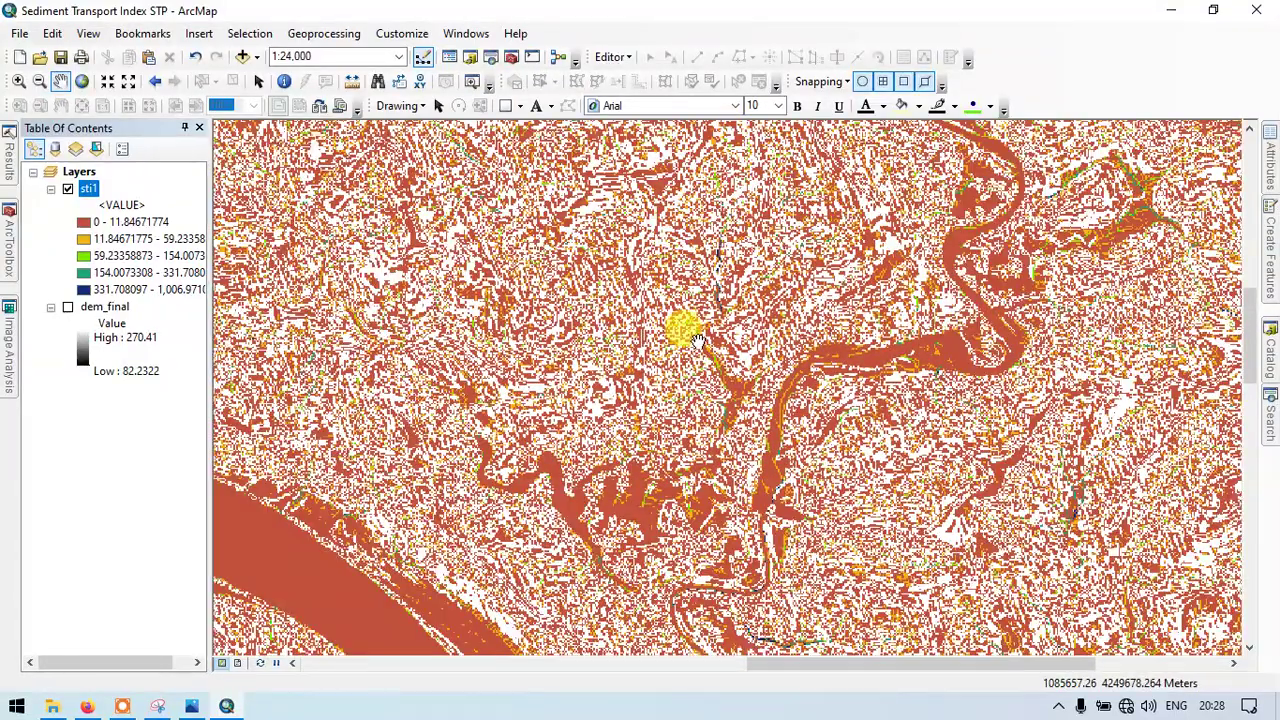
pyautogui.scroll(-1, 668, 350)
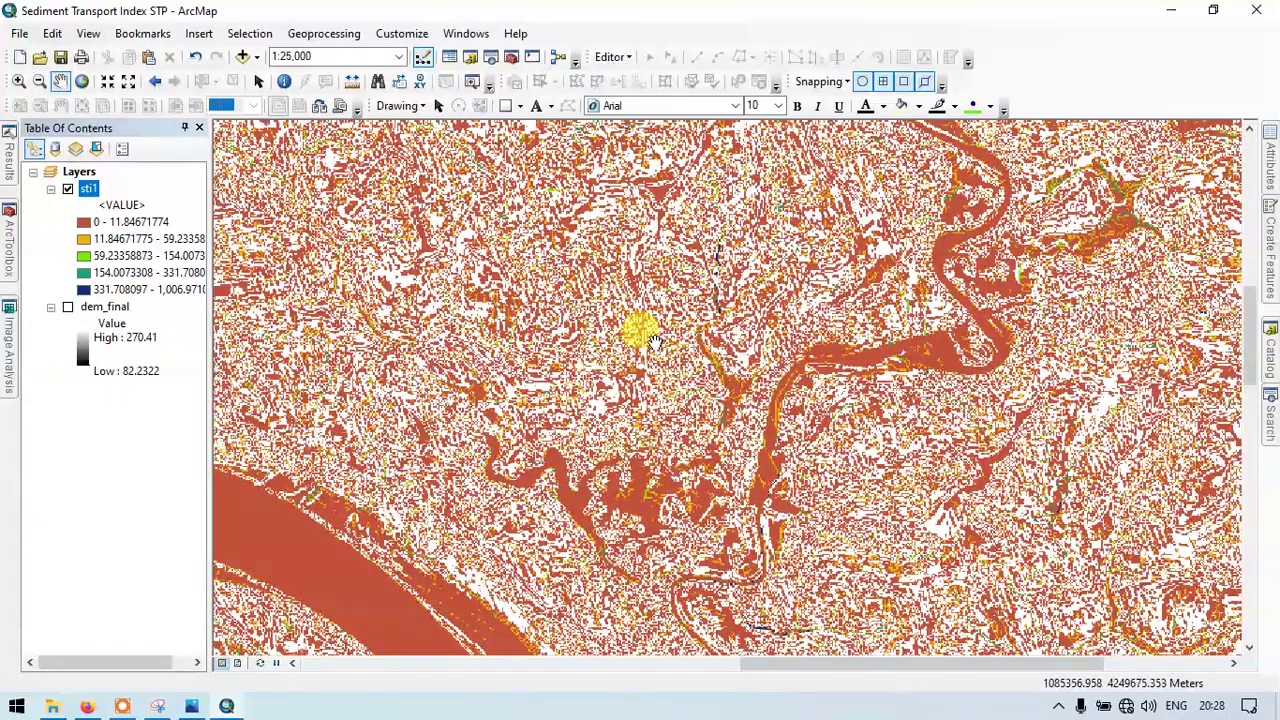
pyautogui.scroll(-2, 640, 335)
pyautogui.moveTo(571, 366); pyautogui.dragTo(580, 314)
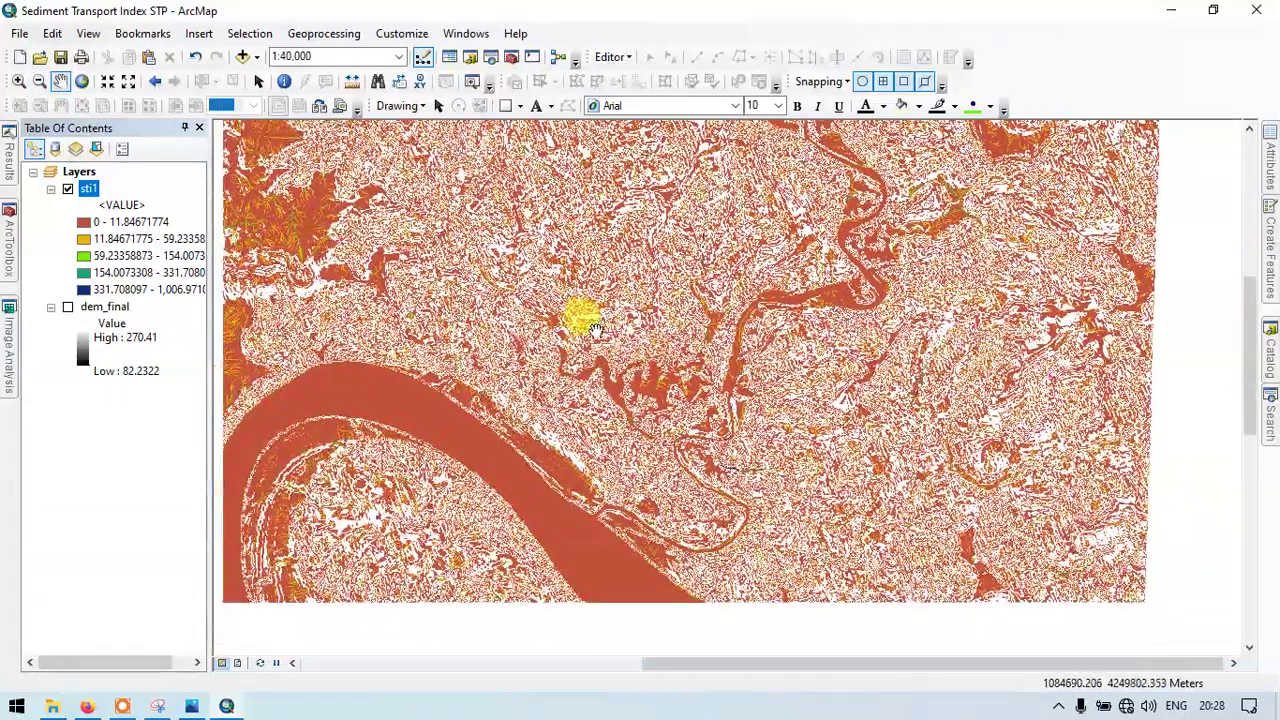
pyautogui.scroll(-1, 565, 390)
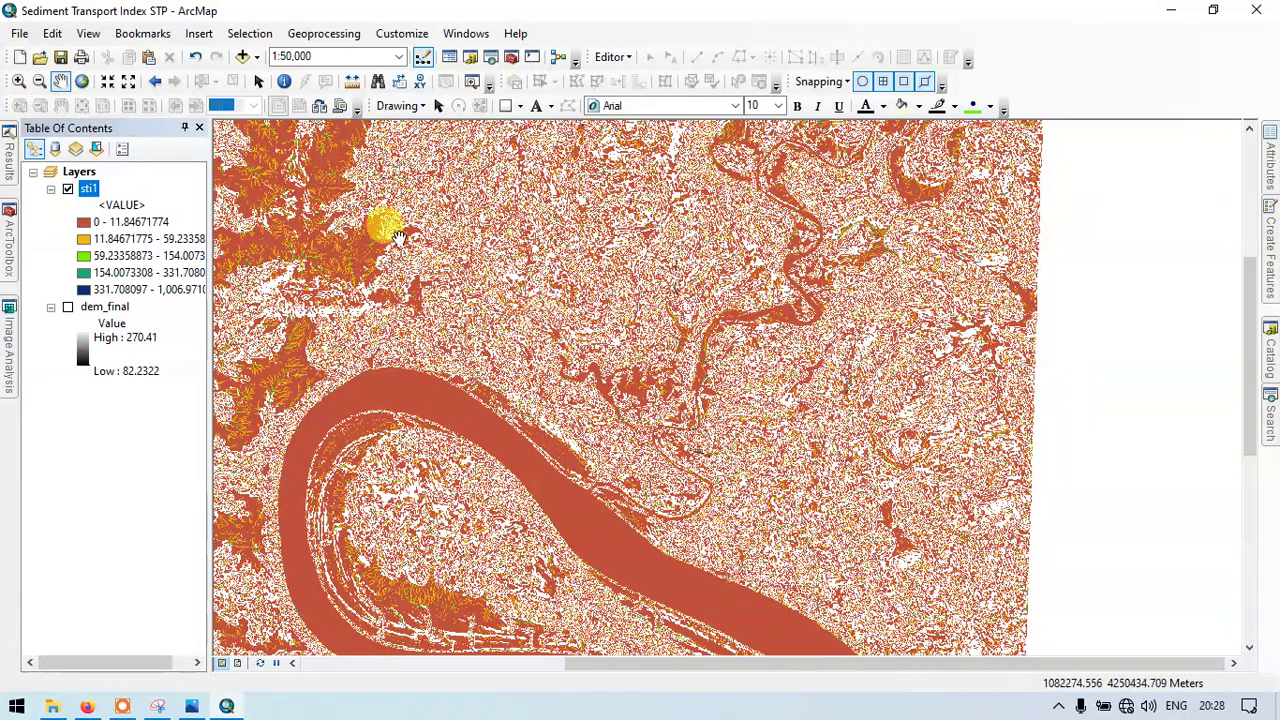
pyautogui.scroll(-1, 391, 209)
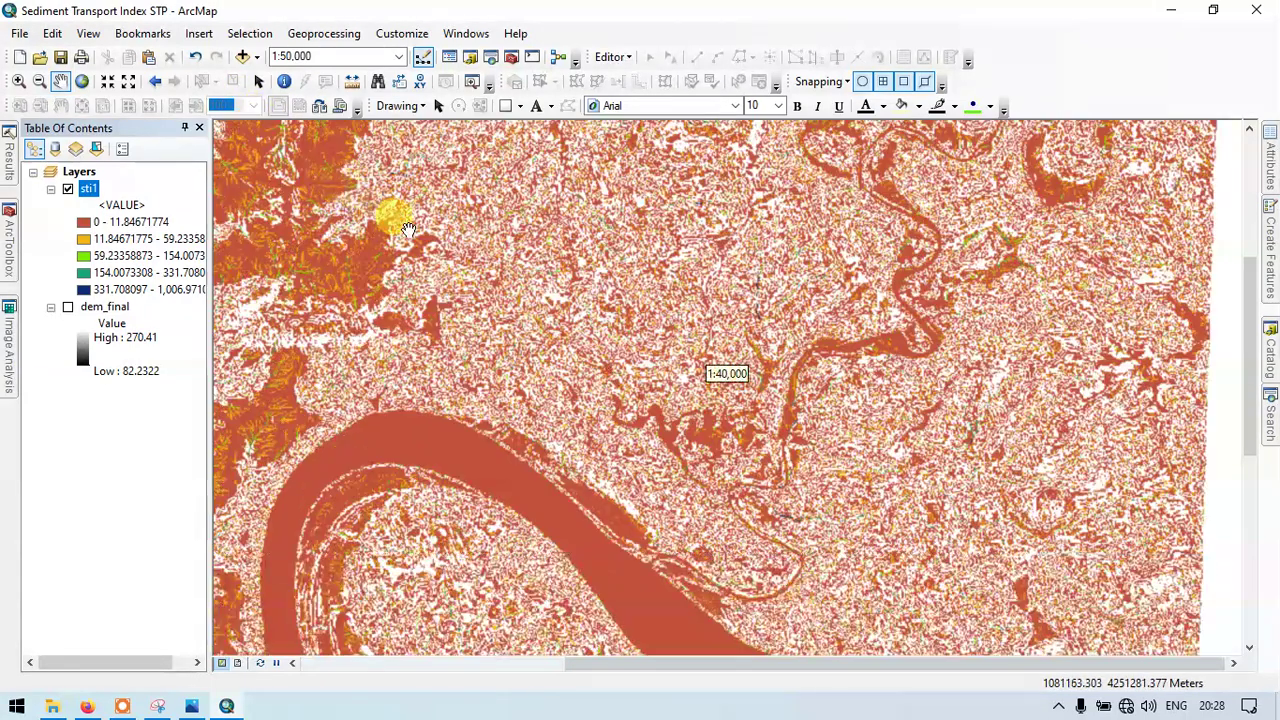